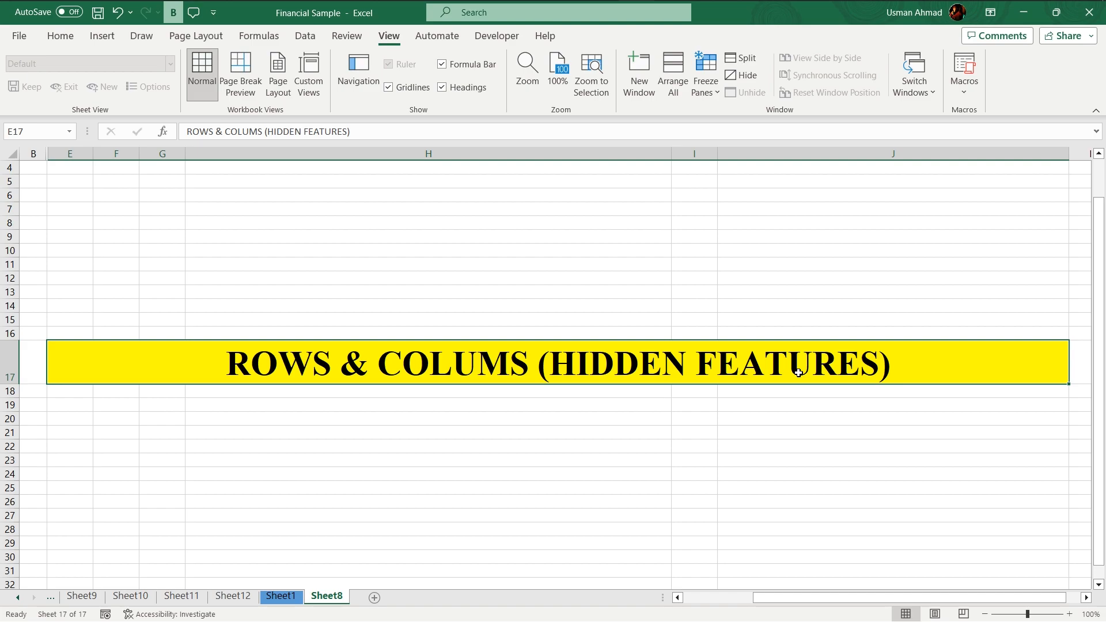
Switch to Sheet1 and look through the financial data from the first rows downward and back to the header.
{"action": "key", "text": "ctrl+Page_Up"}
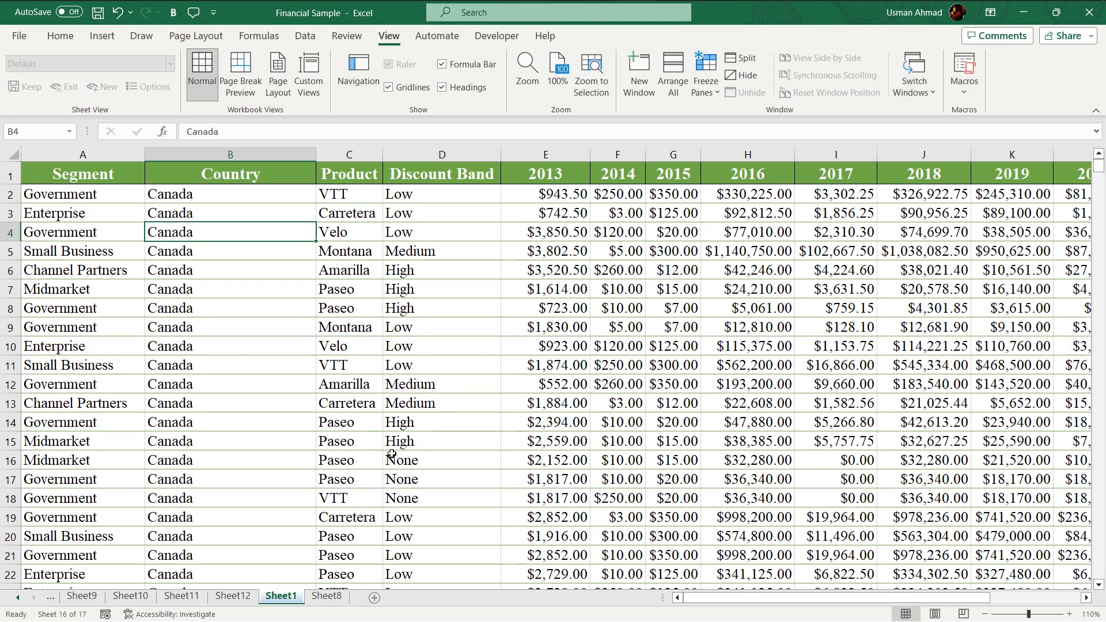
{"action": "scroll", "coordinate": [682, 460], "scroll_direction": "down", "scroll_amount": 20}
{"action": "scroll", "coordinate": [618, 388], "scroll_direction": "down", "scroll_amount": 20}
{"action": "scroll", "coordinate": [633, 432], "scroll_direction": "down", "scroll_amount": 17}
{"action": "scroll", "coordinate": [787, 465], "scroll_direction": "up", "scroll_amount": 15}
{"action": "scroll", "coordinate": [788, 465], "scroll_direction": "up", "scroll_amount": 20}
{"action": "scroll", "coordinate": [787, 466], "scroll_direction": "up", "scroll_amount": 18}
Hide column E, the 2013 figures, in Sheet1.
{"action": "mouse_move", "coordinate": [546, 155]}
{"action": "left_mouse_down"}
{"action": "mouse_move", "coordinate": [1060, 166]}
{"action": "mouse_move", "coordinate": [548, 160]}
{"action": "left_mouse_up"}
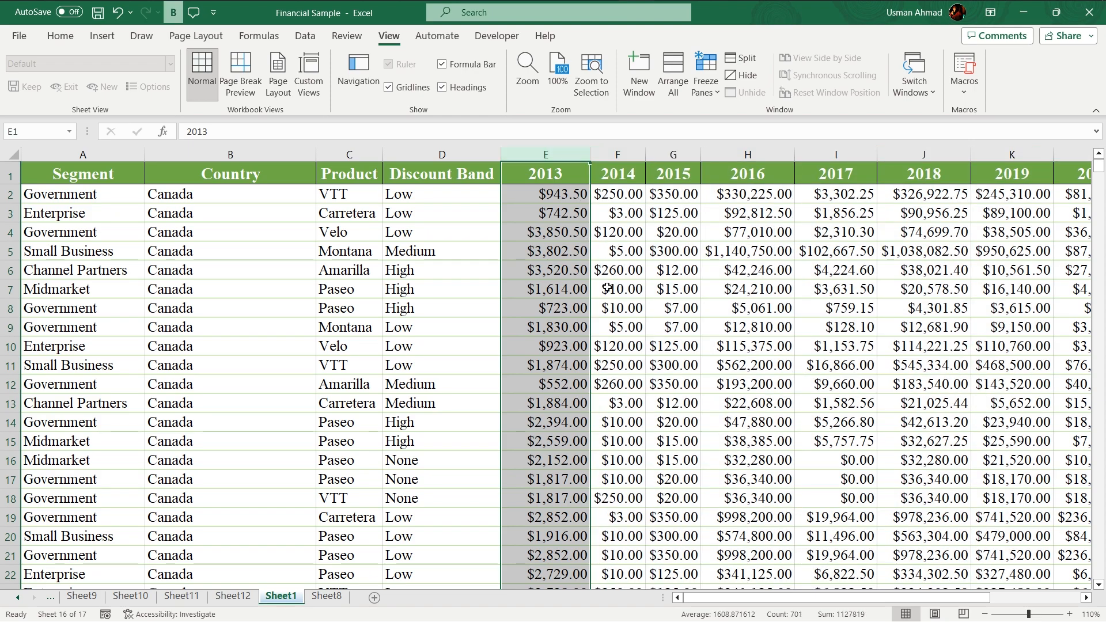
{"action": "left_click", "coordinate": [617, 288]}
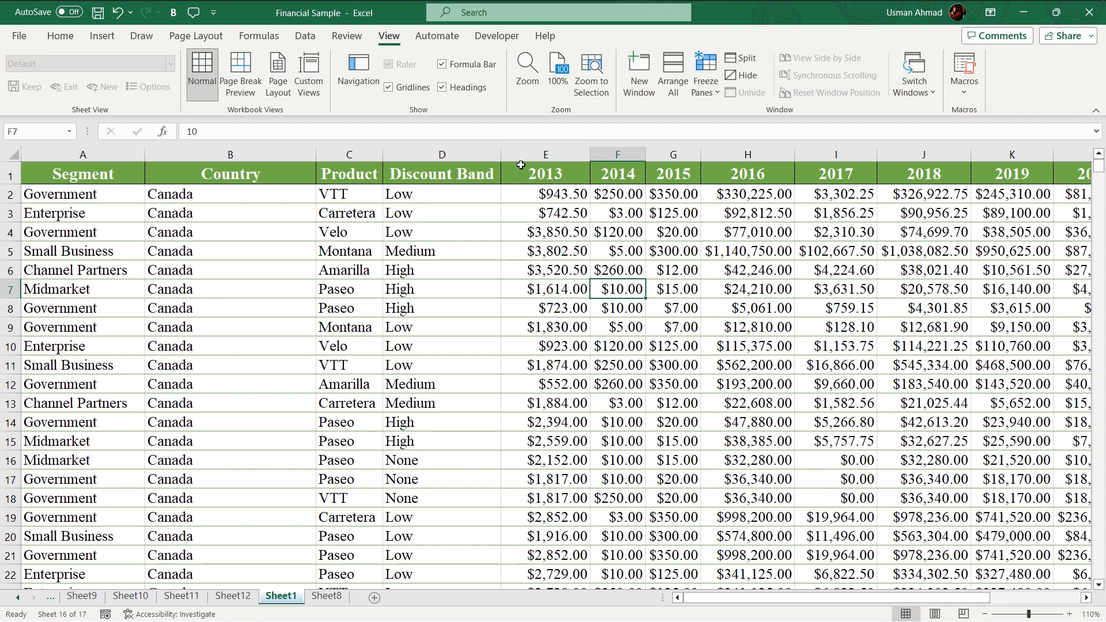
{"action": "left_click", "coordinate": [556, 154]}
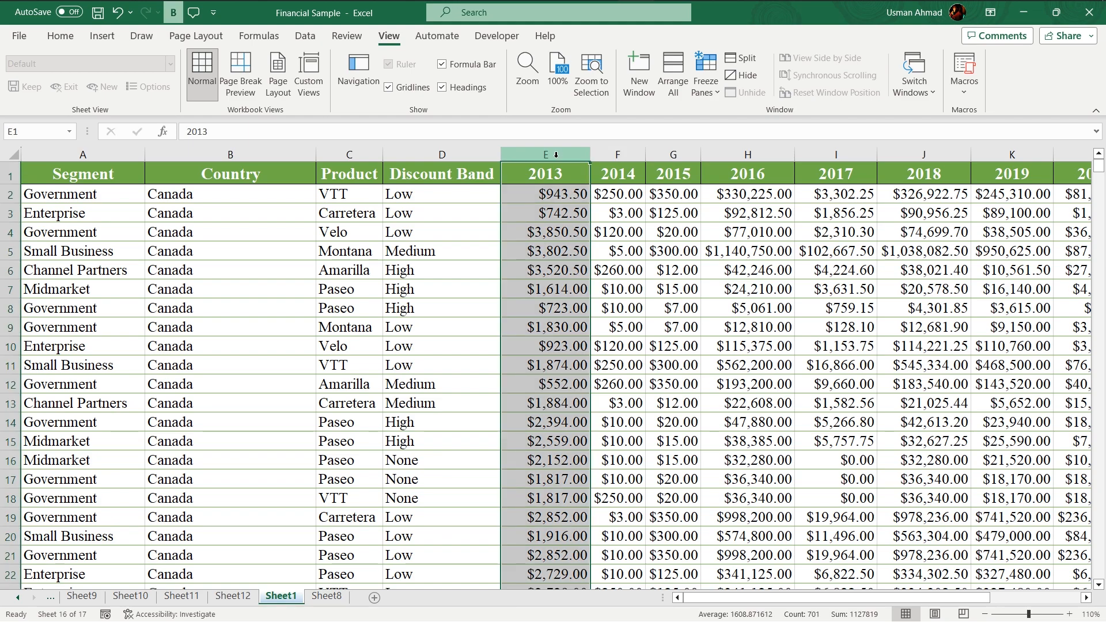
{"action": "right_click", "coordinate": [556, 154]}
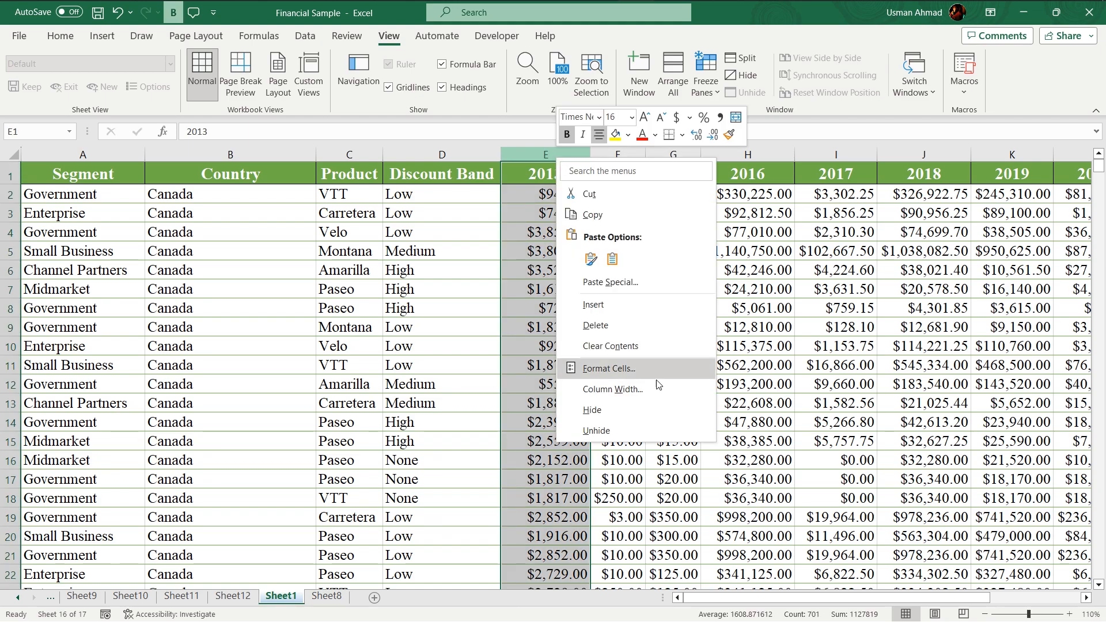
{"action": "left_click", "coordinate": [604, 412]}
{"action": "left_click", "coordinate": [584, 271]}
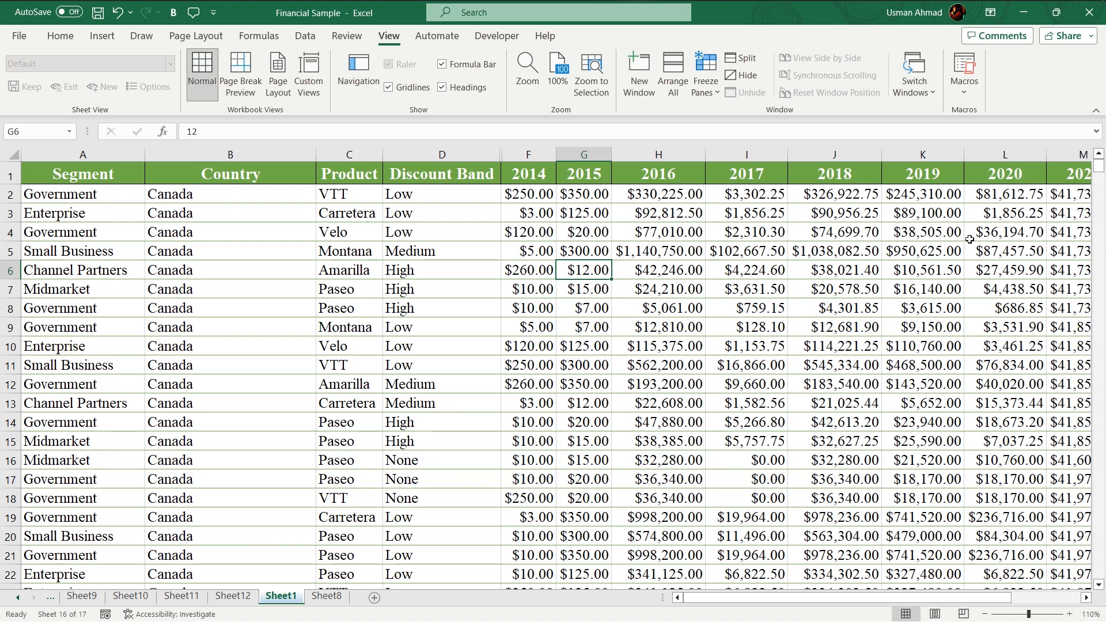
Hide row 3, the first Enterprise record, in Sheet1.
{"action": "right_click", "coordinate": [11, 214]}
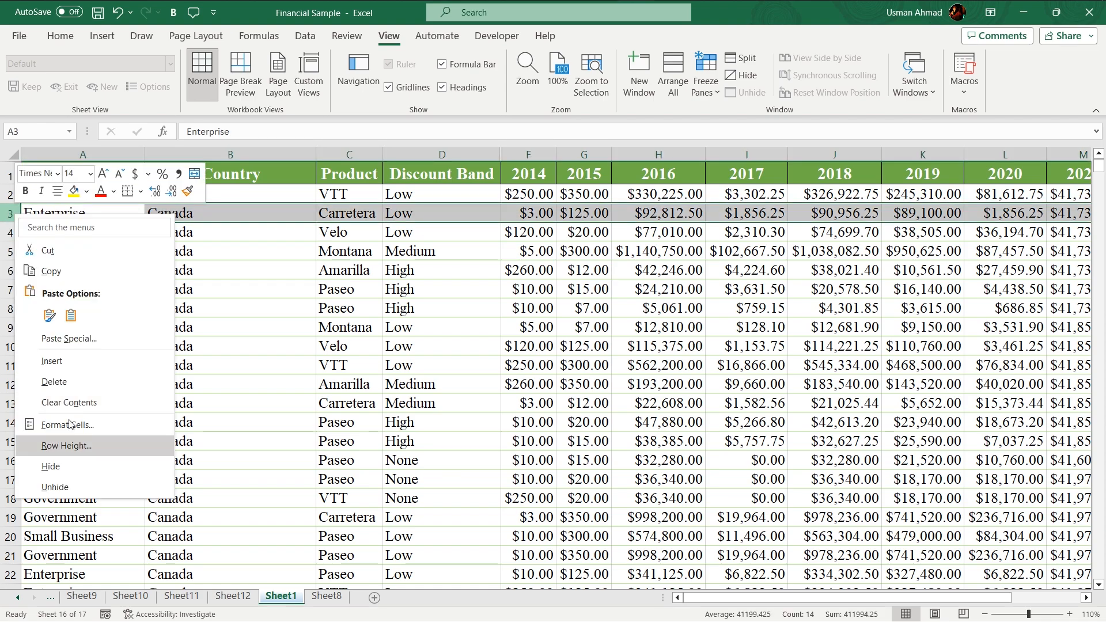
{"action": "left_click", "coordinate": [63, 467]}
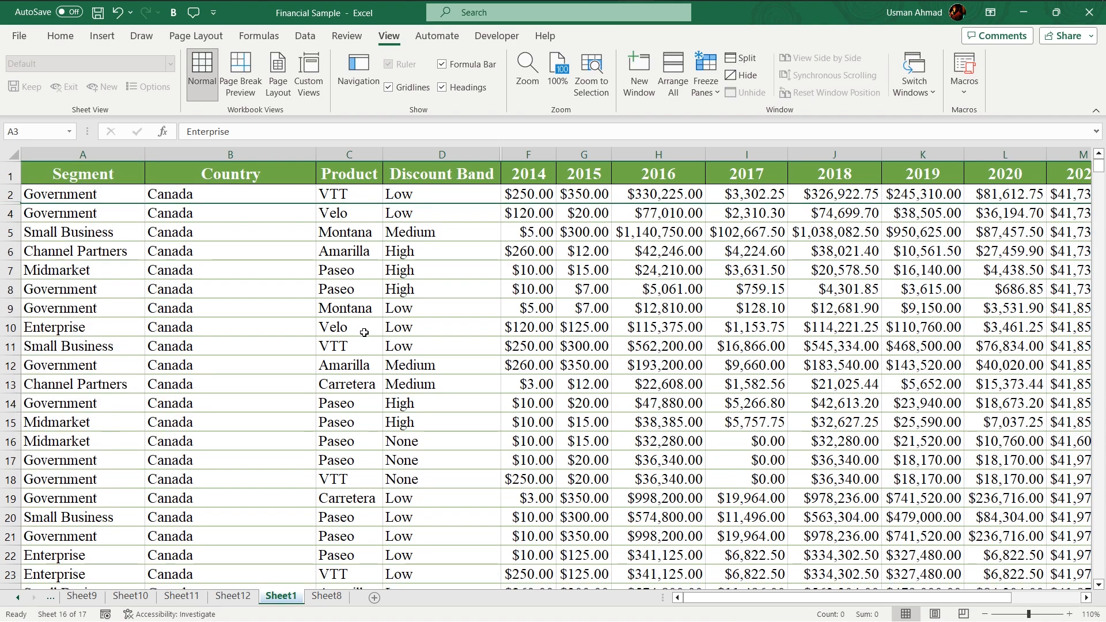
{"action": "left_click", "coordinate": [365, 326]}
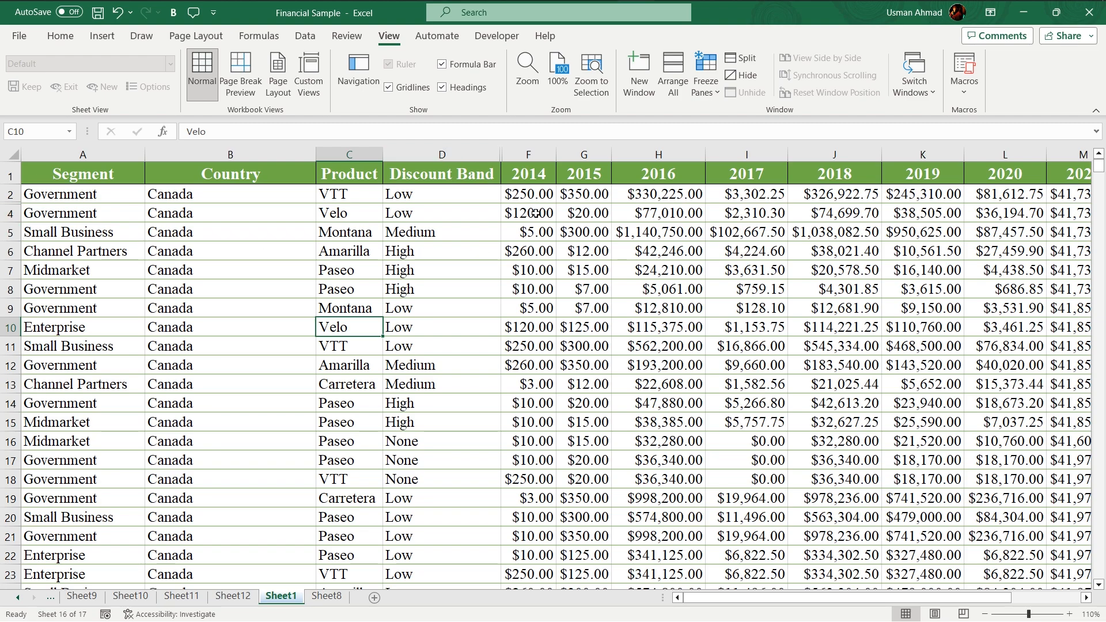
Unhide the 2013 column E by selecting the adjacent columns D through F and restoring what lies between.
{"action": "left_click", "coordinate": [461, 151]}
{"action": "left_click_drag", "start_coordinate": [563, 154], "coordinate": [527, 154]}
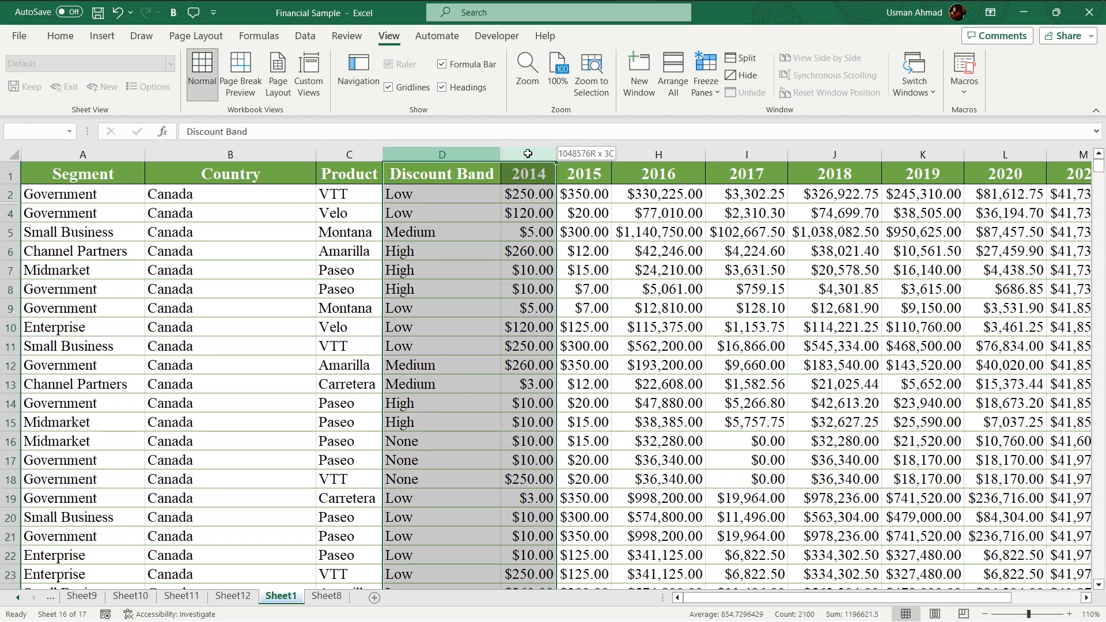
{"action": "right_click", "coordinate": [485, 154]}
{"action": "left_click", "coordinate": [526, 428]}
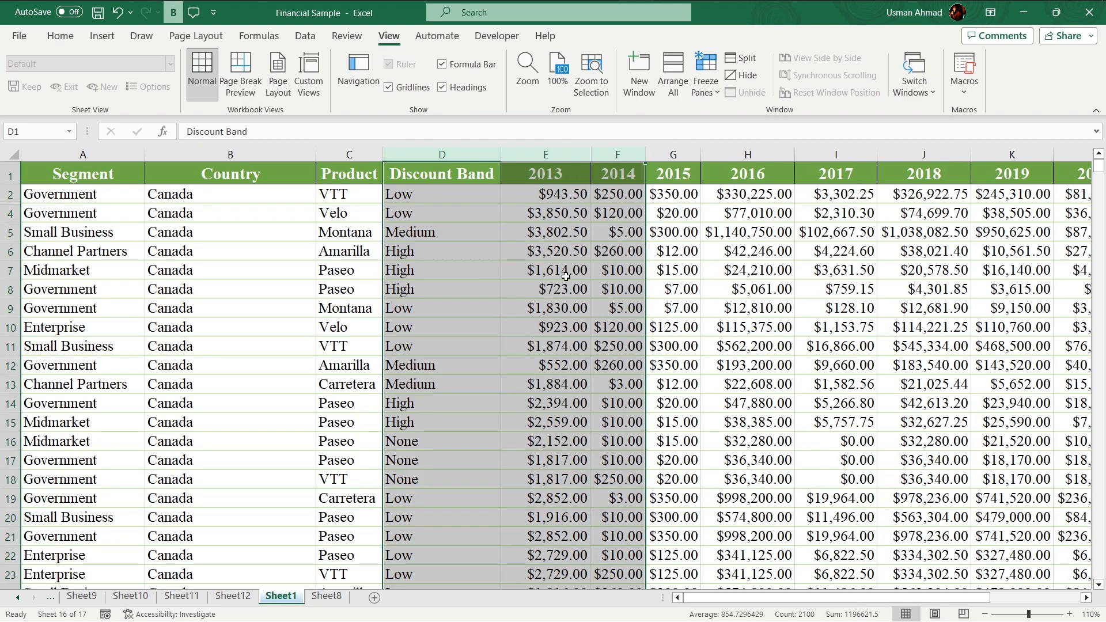
{"action": "left_click", "coordinate": [548, 194]}
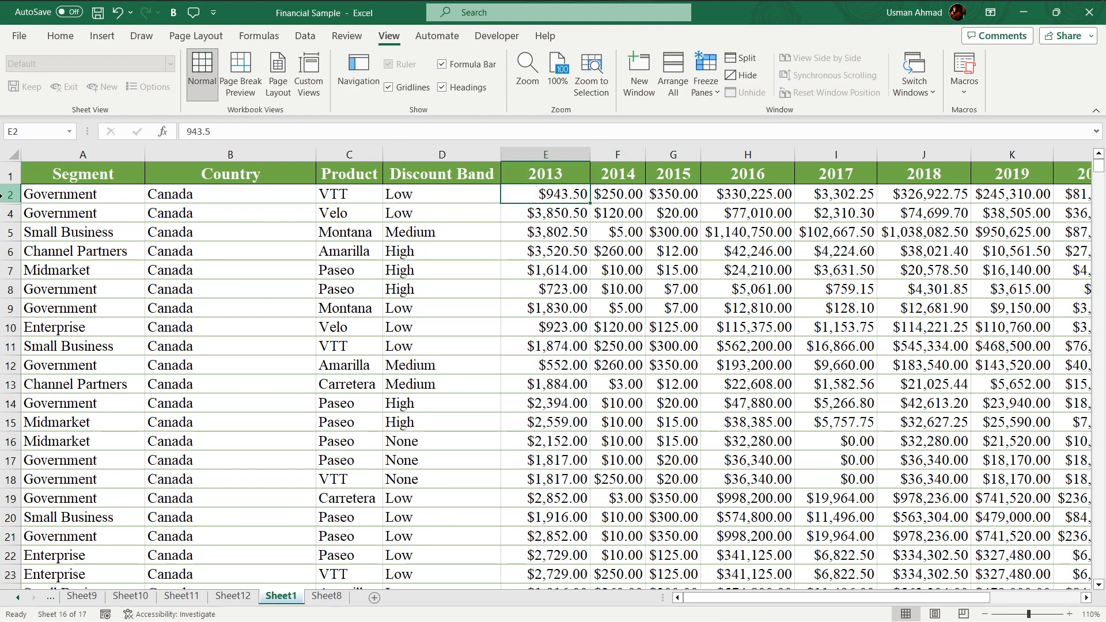
Unhide row 3 by selecting the adjacent rows 2 through 4 and restoring the one between.
{"action": "mouse_move", "coordinate": [9, 194]}
{"action": "left_mouse_down"}
{"action": "mouse_move", "coordinate": [9, 232]}
{"action": "mouse_move", "coordinate": [9, 213]}
{"action": "left_mouse_up"}
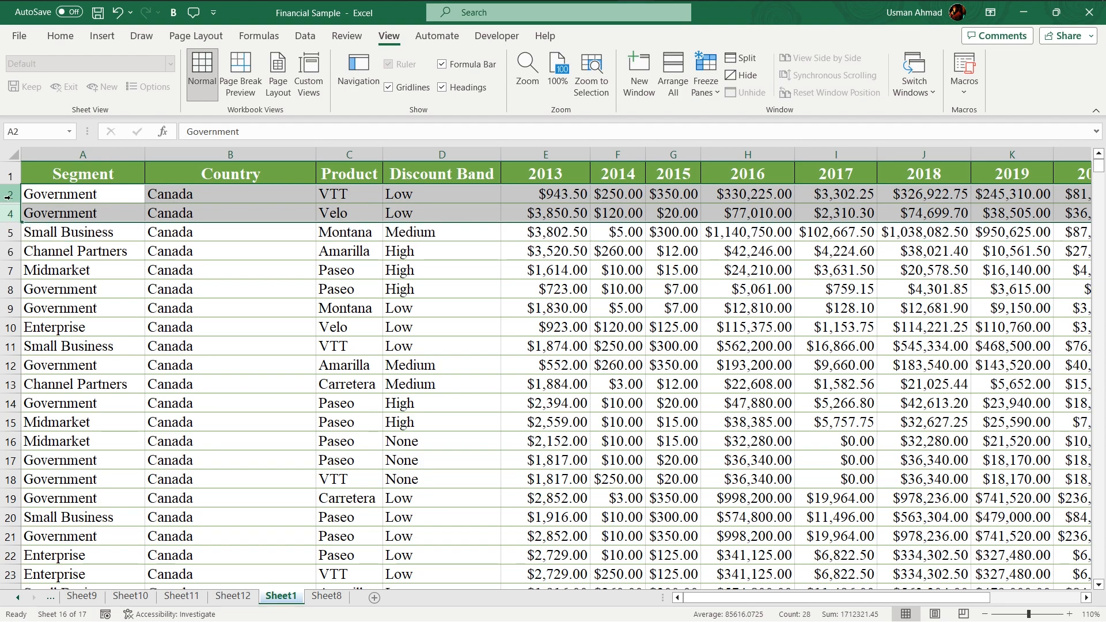
{"action": "right_click", "coordinate": [9, 194]}
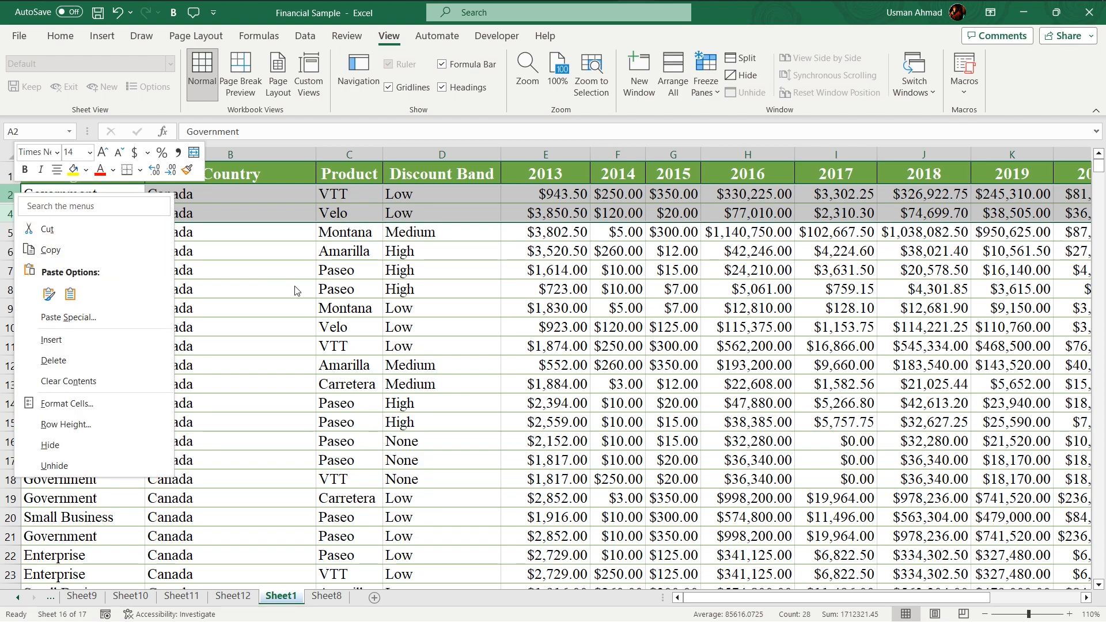
{"action": "left_click", "coordinate": [73, 462]}
{"action": "left_click", "coordinate": [267, 259]}
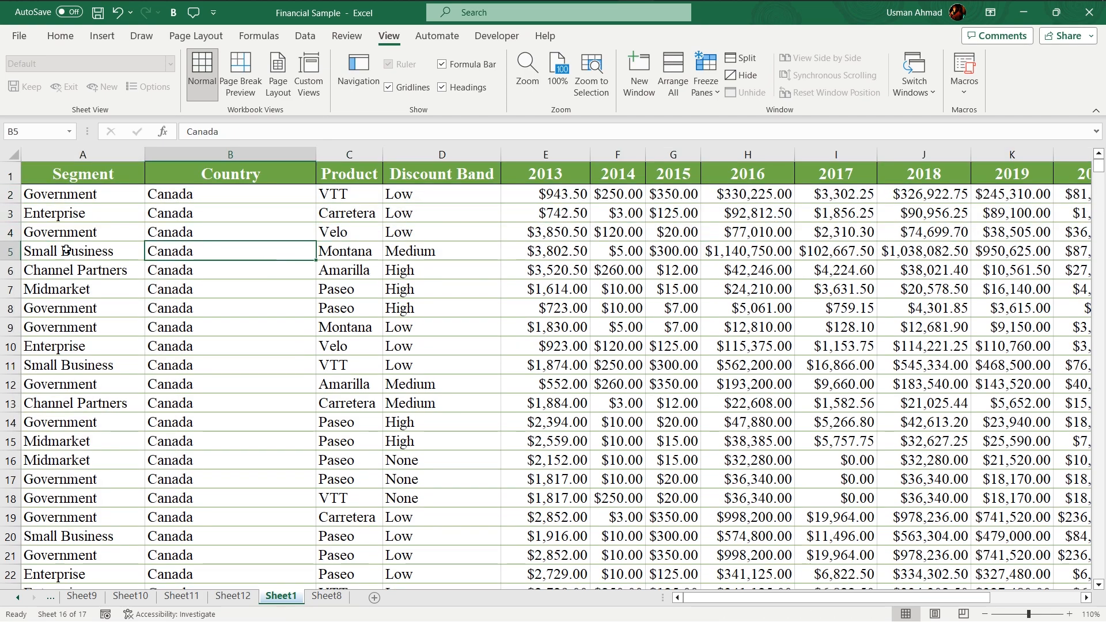
{"action": "left_click_drag", "start_coordinate": [484, 213], "coordinate": [558, 191]}
{"action": "left_click", "coordinate": [546, 251]}
{"action": "left_click", "coordinate": [538, 289]}
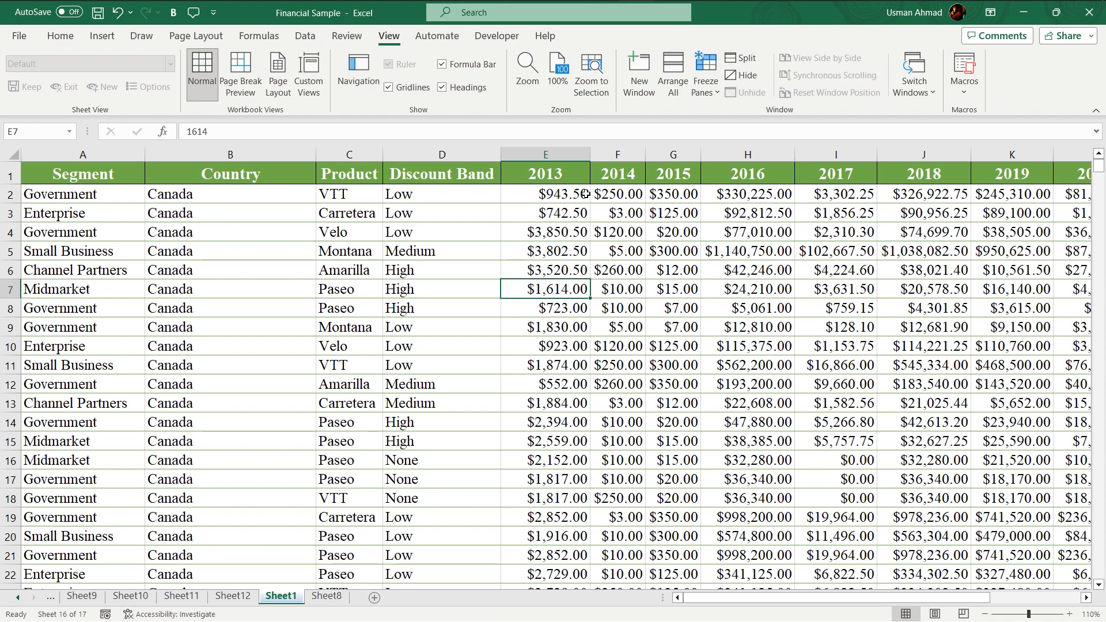
{"action": "left_click", "coordinate": [493, 236]}
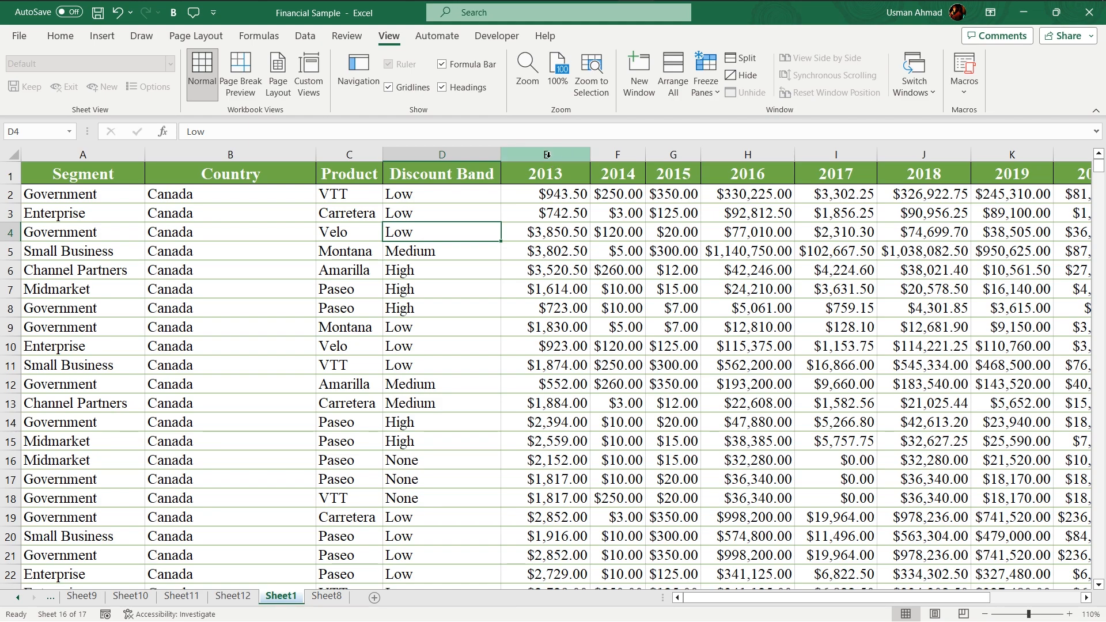
Hide the year columns 2013 through 2019 (columns E to K) together.
{"action": "left_click_drag", "start_coordinate": [546, 154], "coordinate": [1035, 170]}
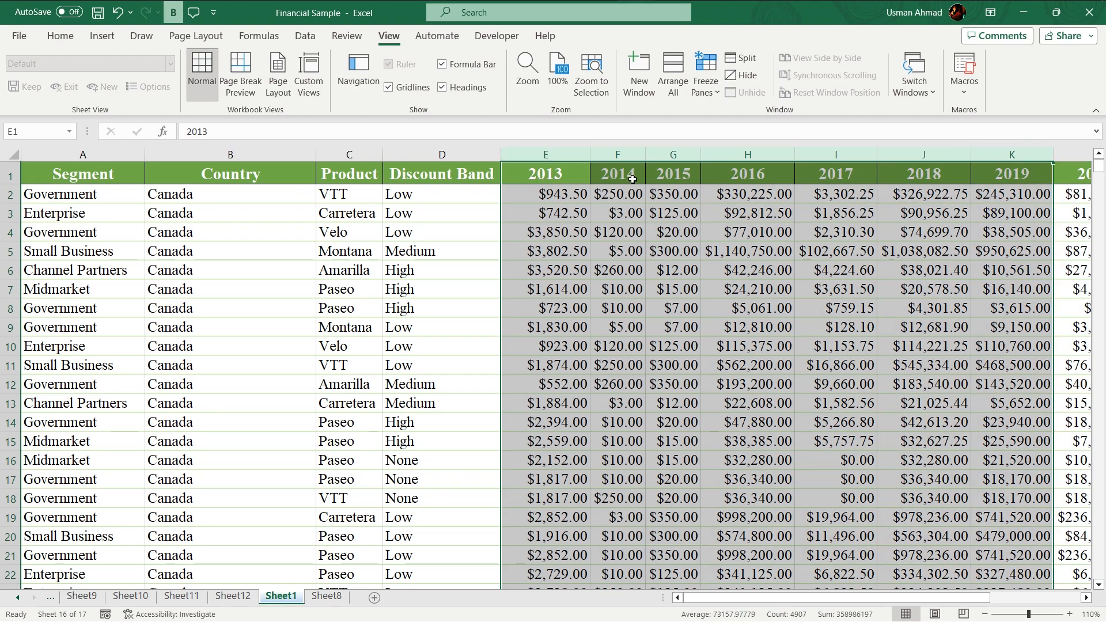
{"action": "right_click", "coordinate": [552, 151]}
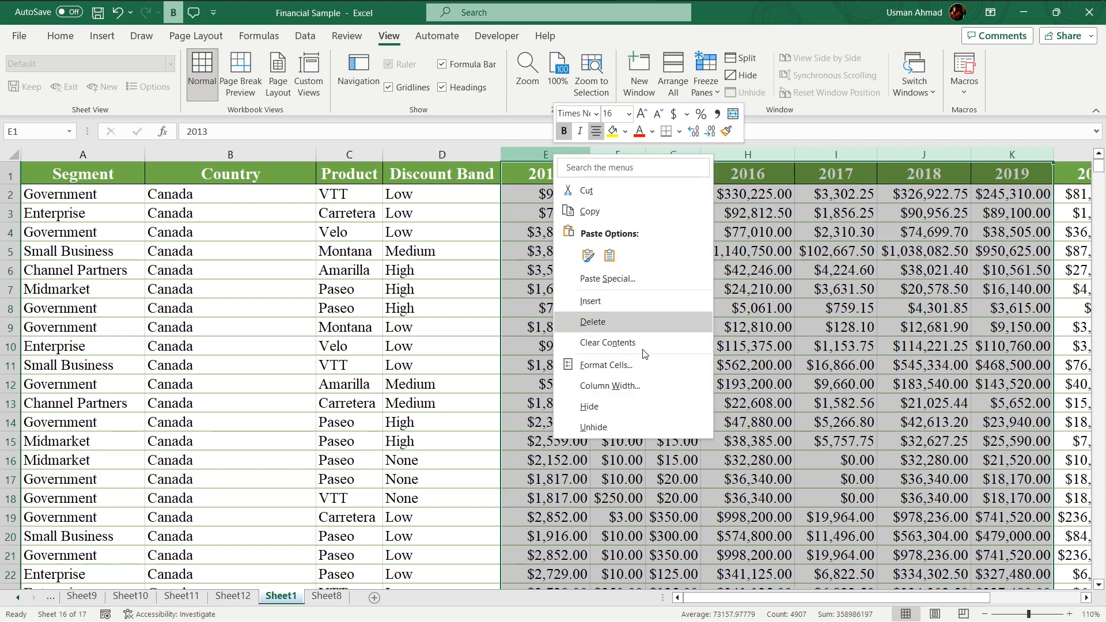
{"action": "left_click", "coordinate": [588, 408]}
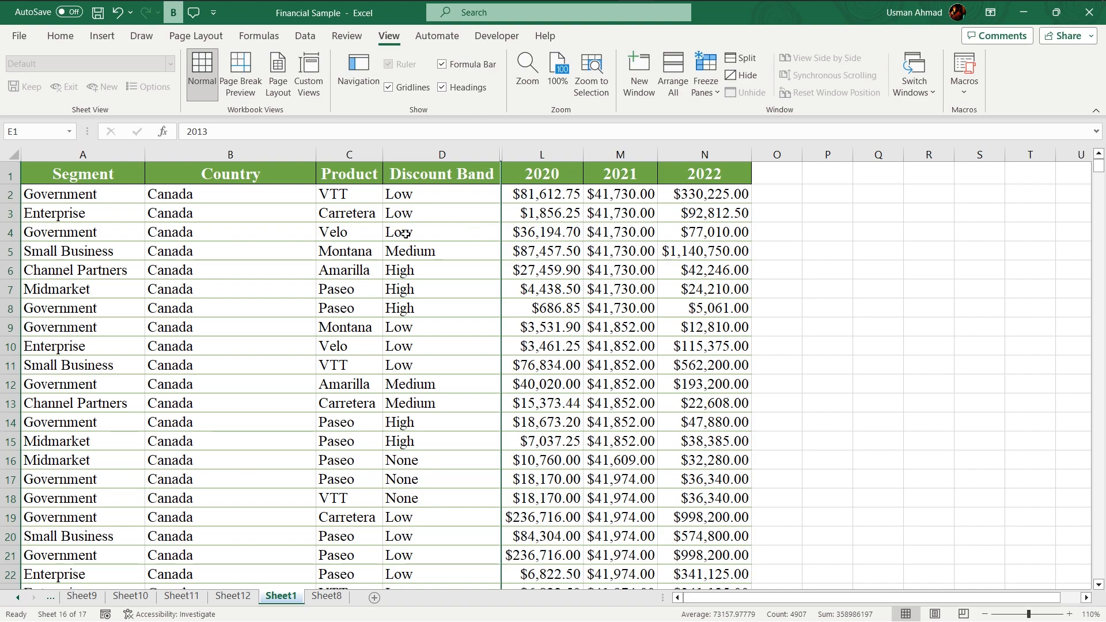
{"action": "left_click", "coordinate": [590, 286]}
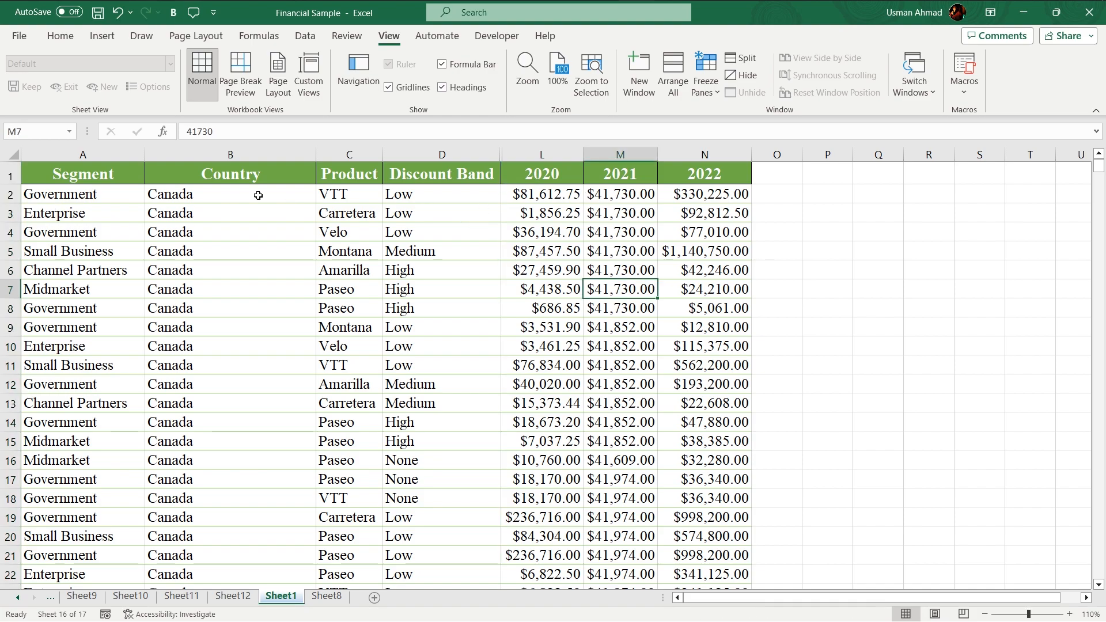
Hide all the Canada records, rows 2 through 141, so the France records follow the header row.
{"action": "scroll", "coordinate": [691, 350], "scroll_direction": "down", "scroll_amount": 5}
{"action": "scroll", "coordinate": [691, 350], "scroll_direction": "up", "scroll_amount": 5}
{"action": "left_click_drag", "start_coordinate": [10, 194], "coordinate": [3, 551]}
{"action": "scroll", "coordinate": [3, 520], "scroll_direction": "up", "scroll_amount": 20}
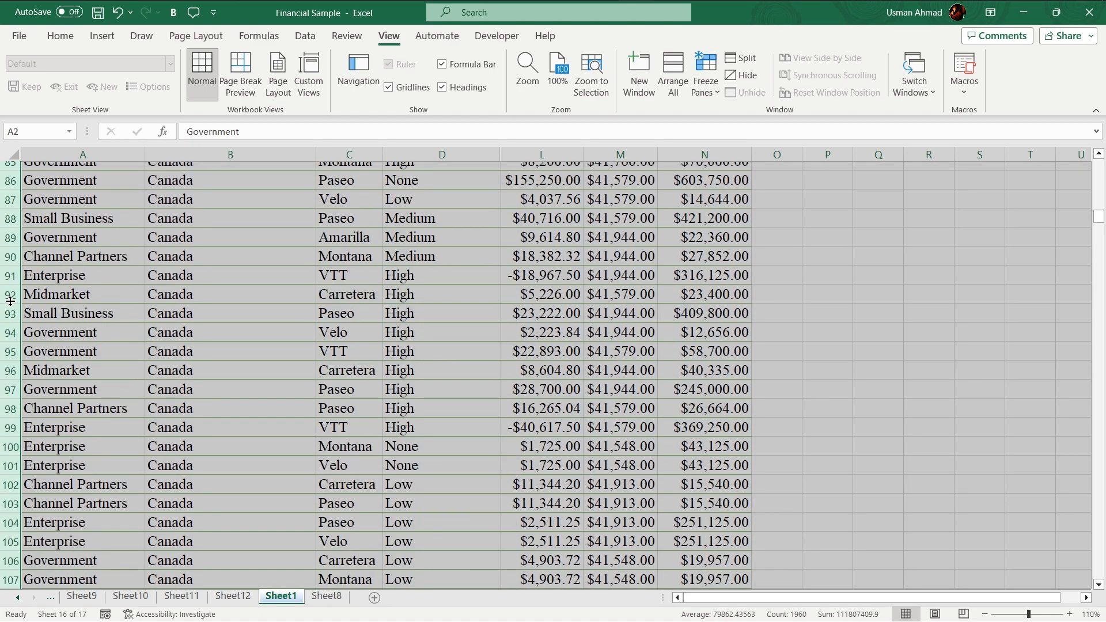
{"action": "scroll", "coordinate": [7, 297], "scroll_direction": "up", "scroll_amount": 4}
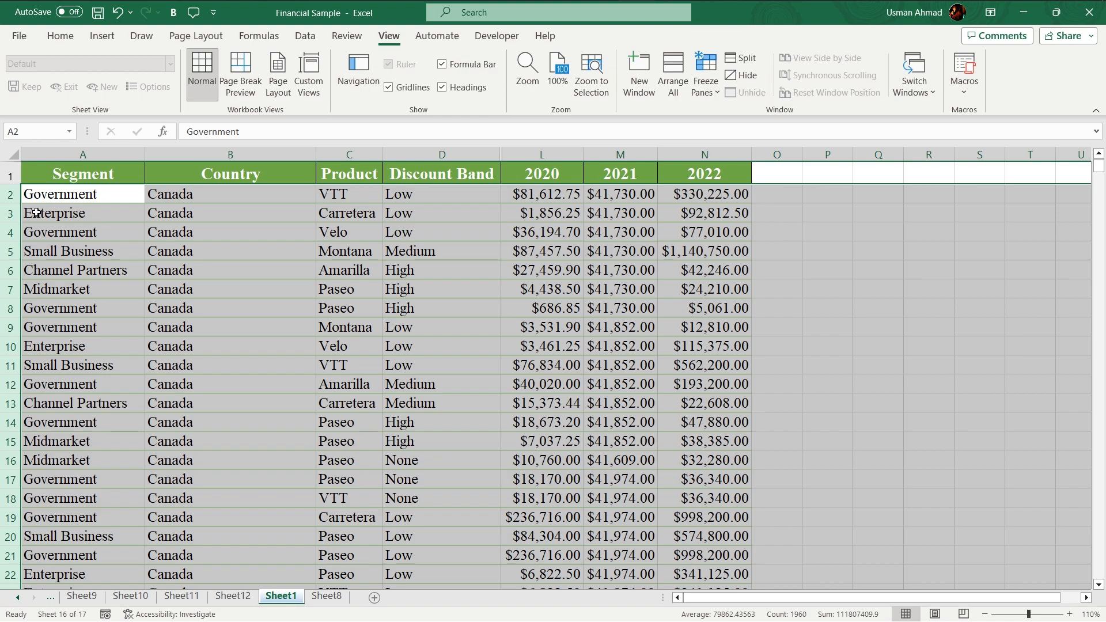
{"action": "right_click", "coordinate": [11, 194]}
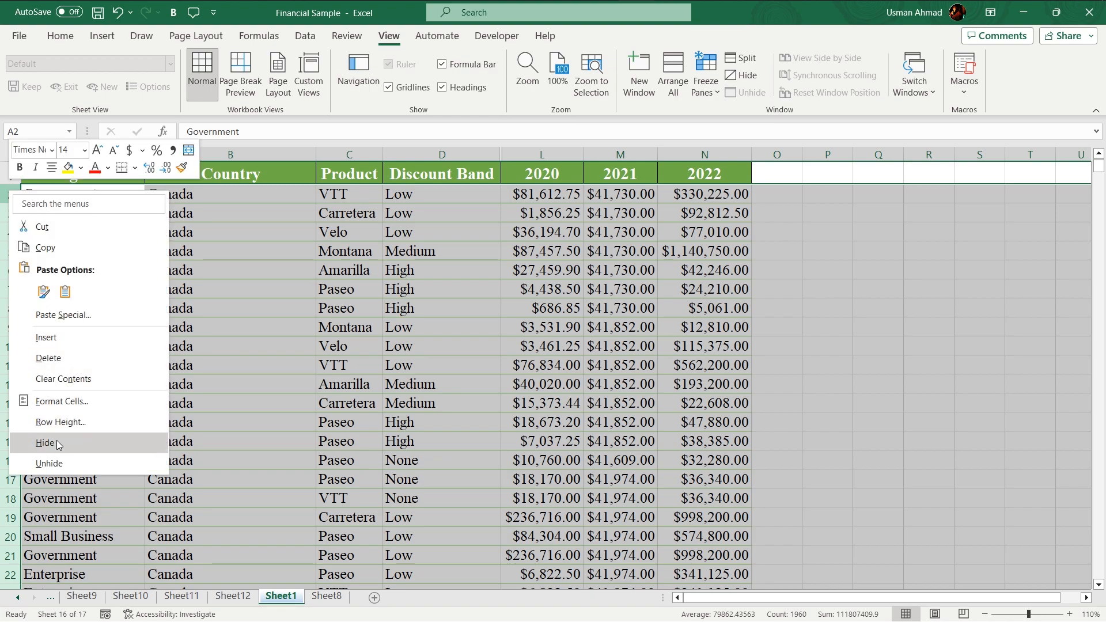
{"action": "left_click", "coordinate": [44, 440]}
{"action": "scroll", "coordinate": [331, 338], "scroll_direction": "down", "scroll_amount": 20}
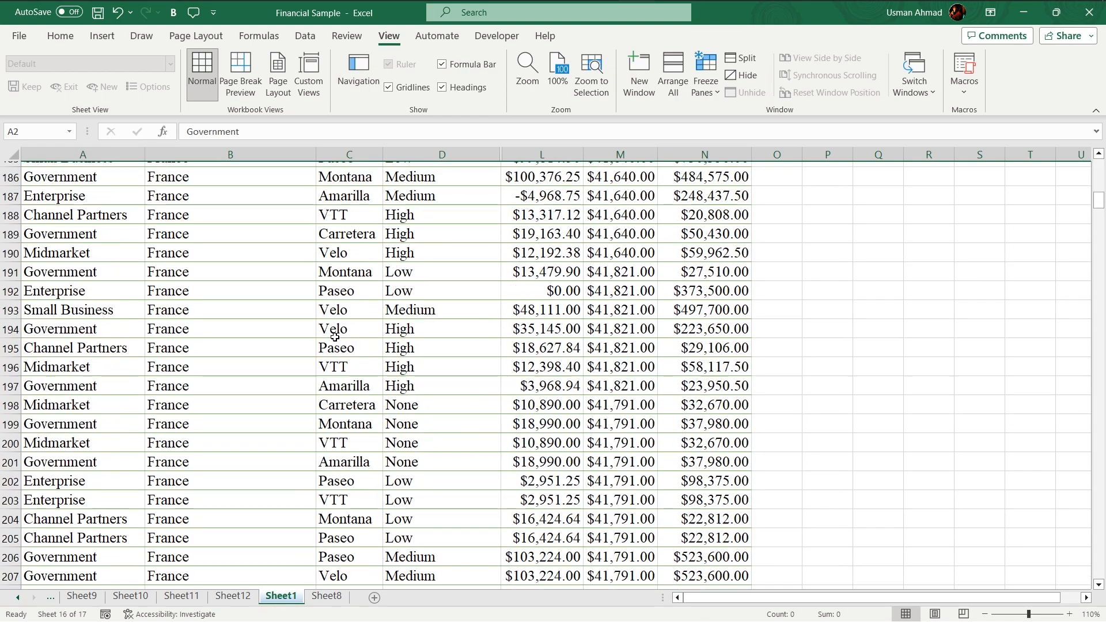
{"action": "scroll", "coordinate": [335, 337], "scroll_direction": "up", "scroll_amount": 20}
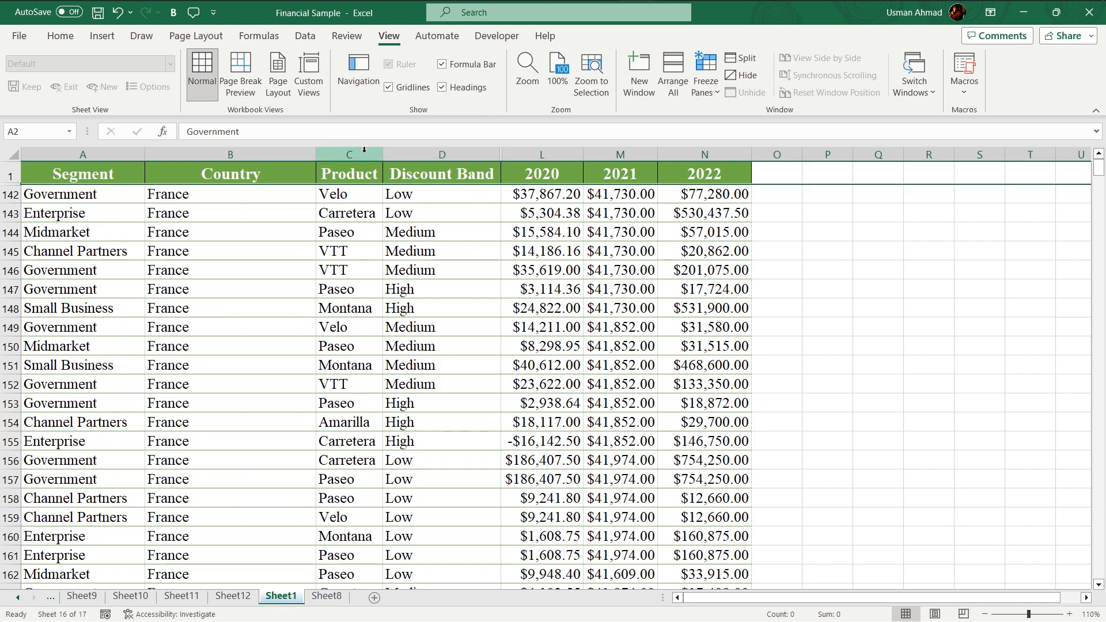
Unhide columns E to K by selecting from Discount Band to 2020 and restoring the columns between them.
{"action": "left_click", "coordinate": [442, 154]}
{"action": "left_click_drag", "start_coordinate": [537, 156], "coordinate": [539, 155]}
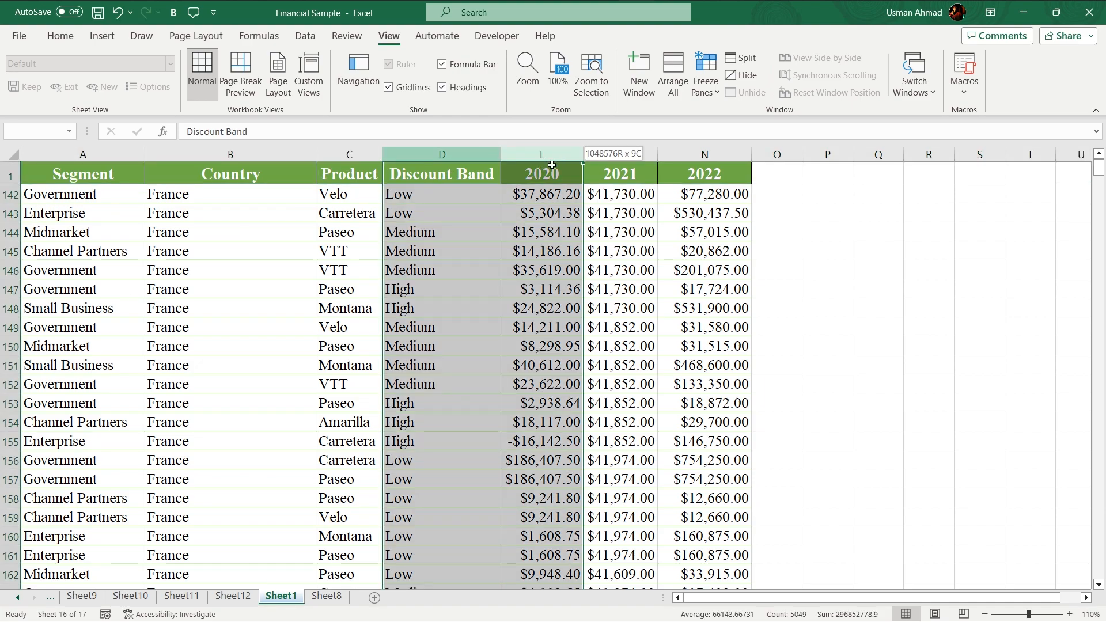
{"action": "right_click", "coordinate": [483, 155]}
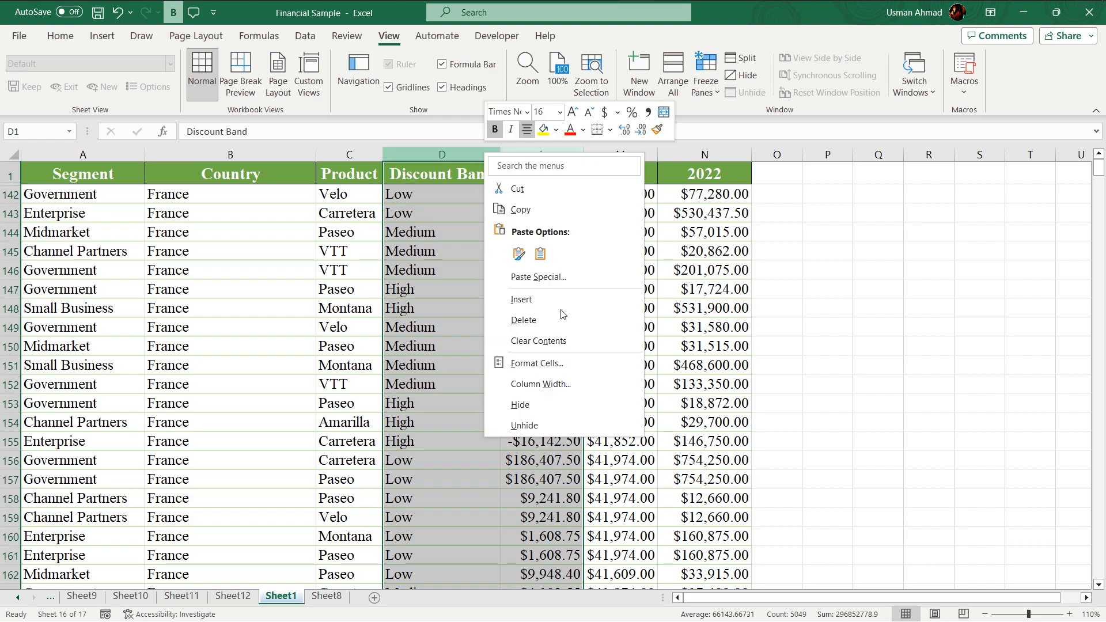
{"action": "left_click", "coordinate": [507, 428]}
{"action": "left_click", "coordinate": [612, 252]}
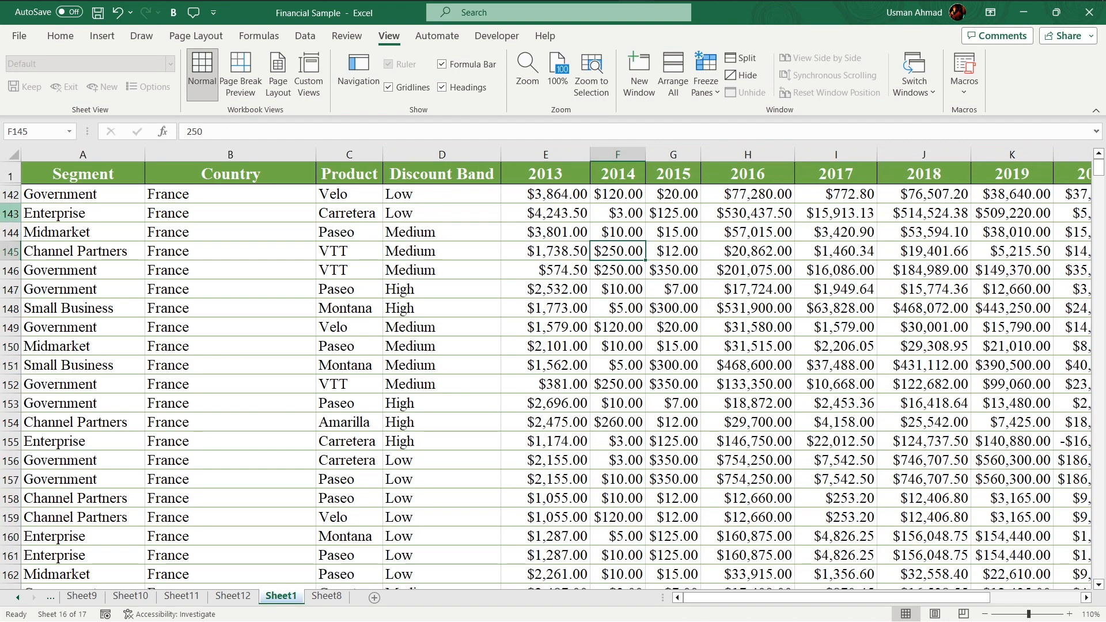
Unhide rows 2 through 141 by selecting from the header row to row 143 and restoring the Canada records.
{"action": "left_click_drag", "start_coordinate": [10, 175], "coordinate": [11, 214]}
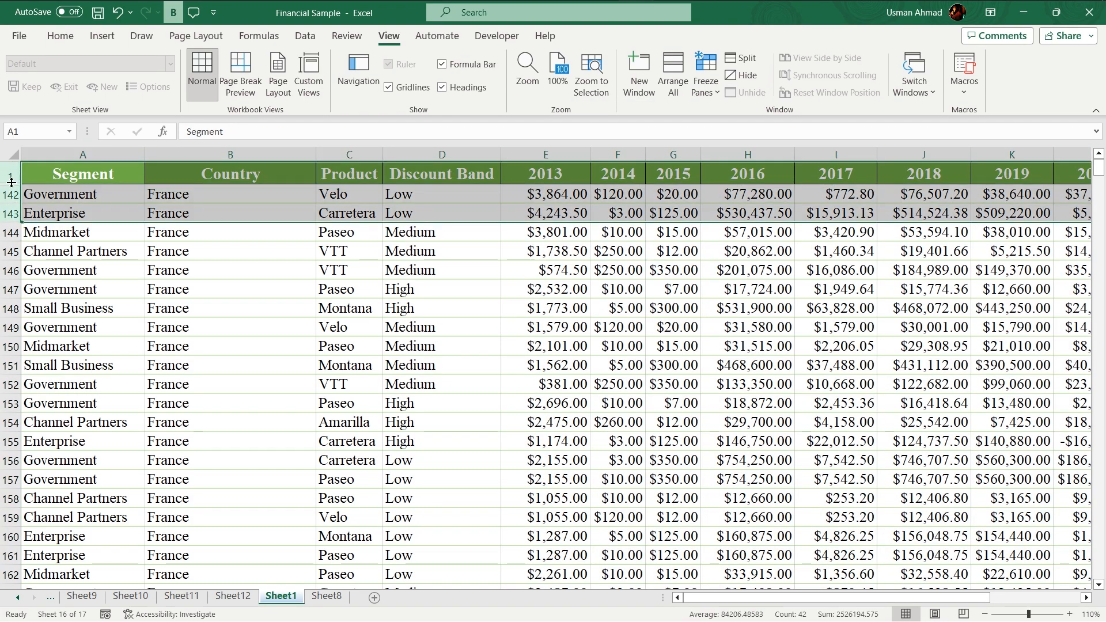
{"action": "right_click", "coordinate": [11, 186]}
{"action": "left_click", "coordinate": [74, 456]}
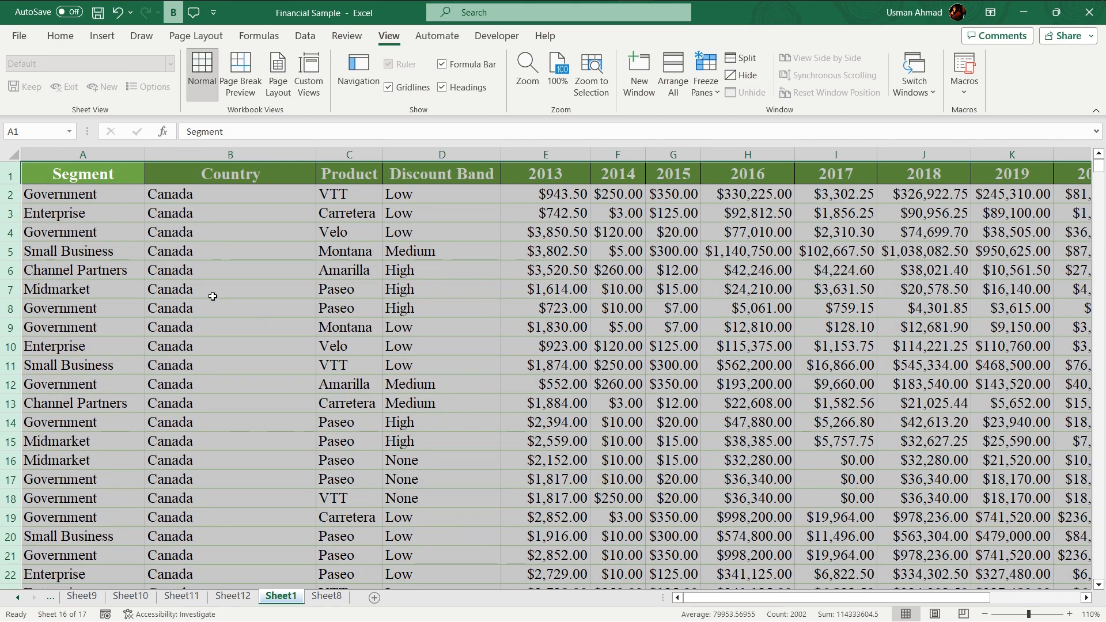
{"action": "left_click", "coordinate": [219, 291]}
{"action": "scroll", "coordinate": [703, 309], "scroll_direction": "down", "scroll_amount": 4}
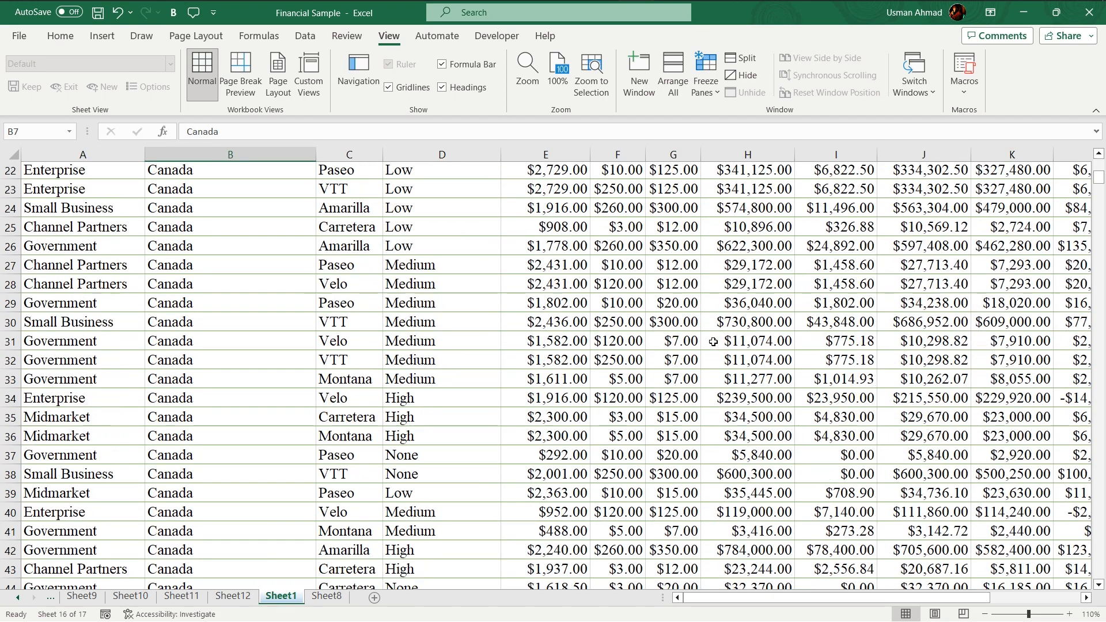
{"action": "scroll", "coordinate": [708, 328], "scroll_direction": "up", "scroll_amount": 4}
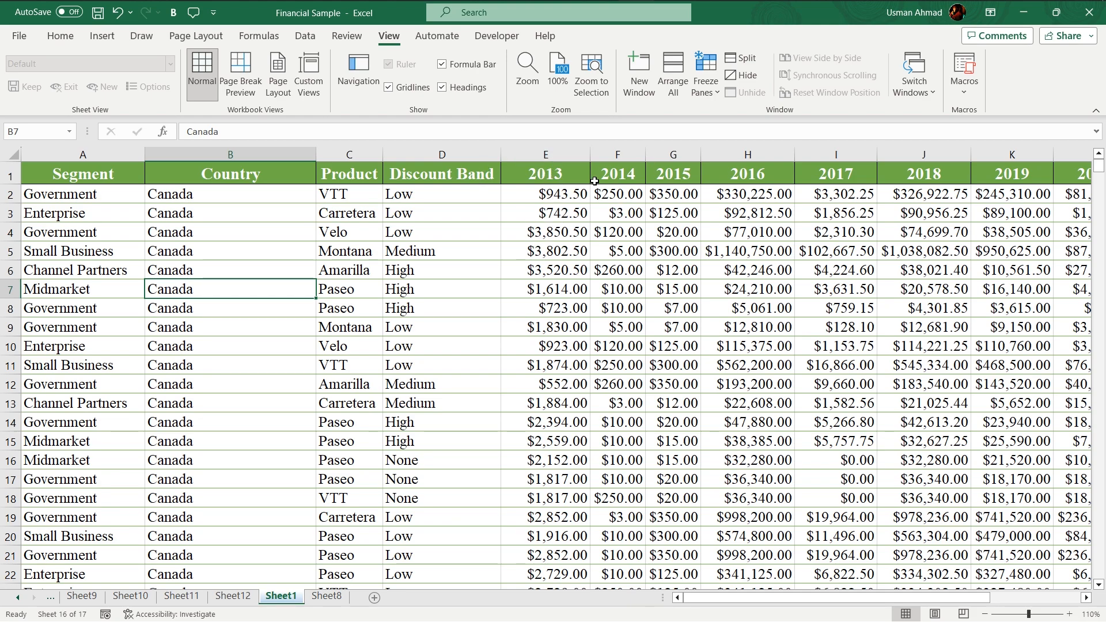
Hide the year columns 2013 through 2017 (columns E to I) together.
{"action": "left_click", "coordinate": [530, 153]}
{"action": "left_click_drag", "start_coordinate": [539, 156], "coordinate": [787, 149]}
{"action": "right_click", "coordinate": [662, 151]}
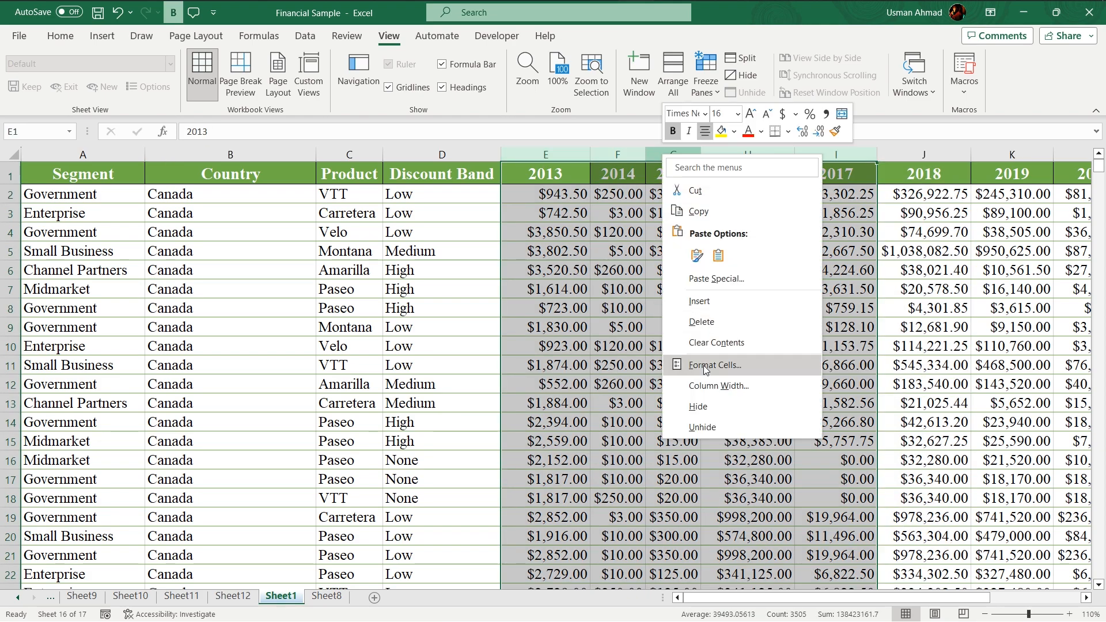
{"action": "left_click", "coordinate": [709, 409]}
{"action": "left_click", "coordinate": [547, 288]}
{"action": "left_click", "coordinate": [504, 172]}
{"action": "left_click", "coordinate": [511, 237]}
{"action": "left_click", "coordinate": [516, 174]}
{"action": "left_click", "coordinate": [509, 232]}
{"action": "left_click_drag", "start_coordinate": [482, 150], "coordinate": [504, 167]}
{"action": "left_click", "coordinate": [513, 230]}
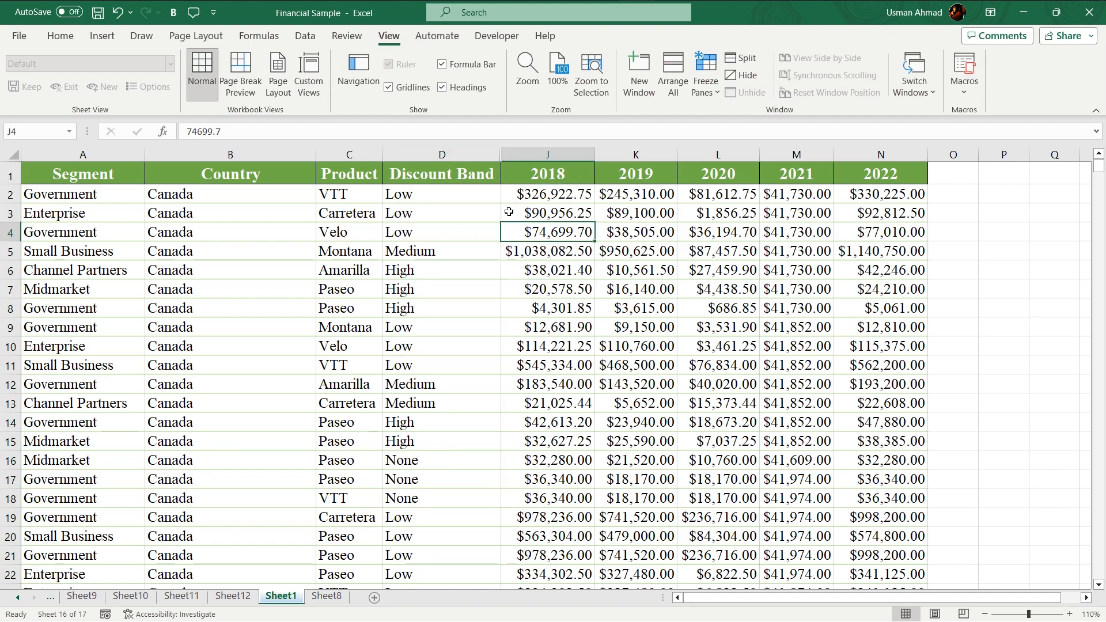
Restore the hidden year columns one at a time from 2017 back to 2013, beside Discount Band.
{"action": "double_click", "coordinate": [502, 155]}
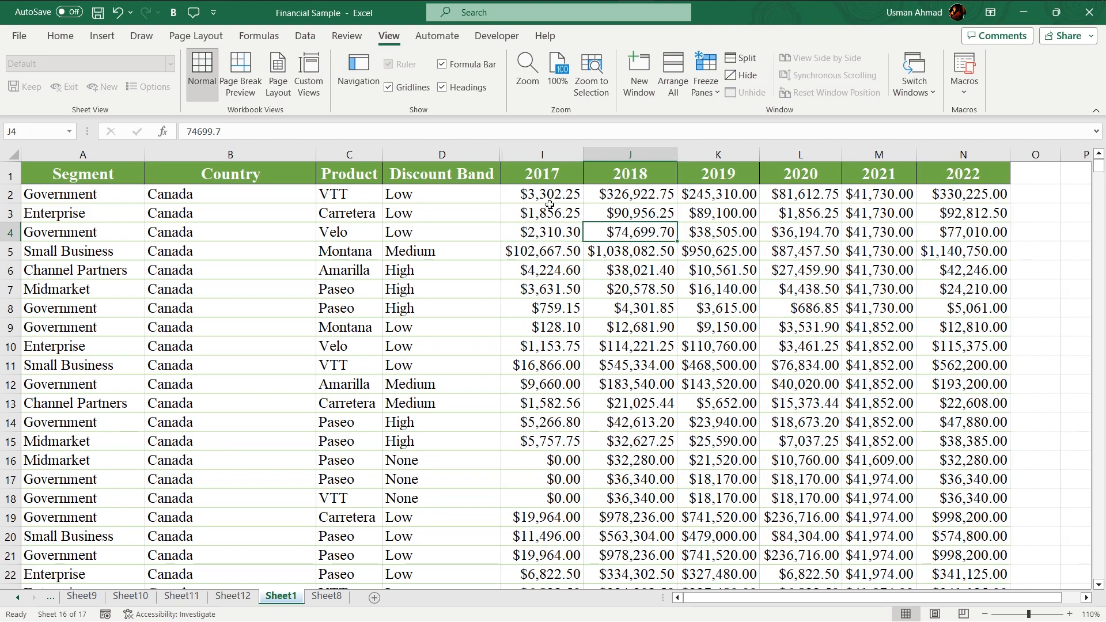
{"action": "double_click", "coordinate": [502, 151]}
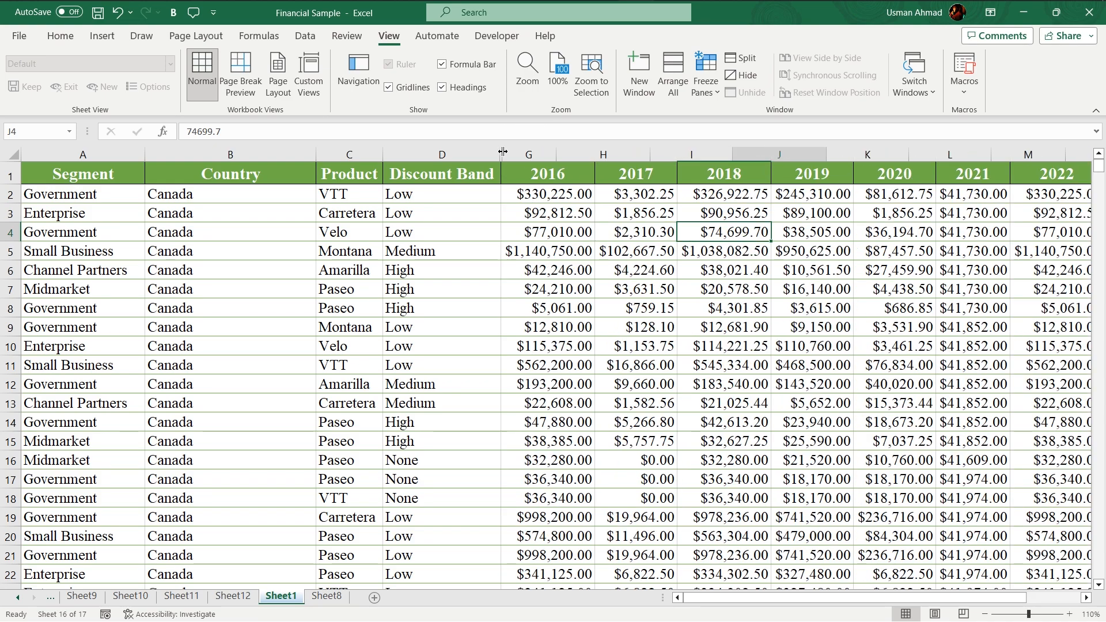
{"action": "double_click", "coordinate": [502, 150]}
{"action": "double_click", "coordinate": [502, 151]}
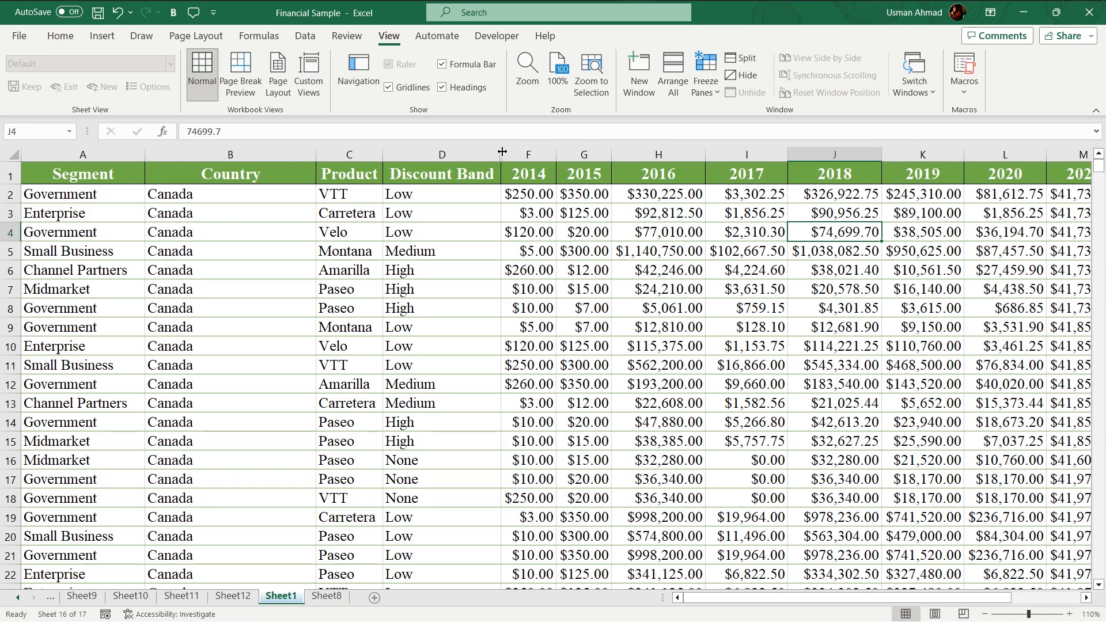
{"action": "double_click", "coordinate": [502, 151]}
{"action": "left_click", "coordinate": [583, 343]}
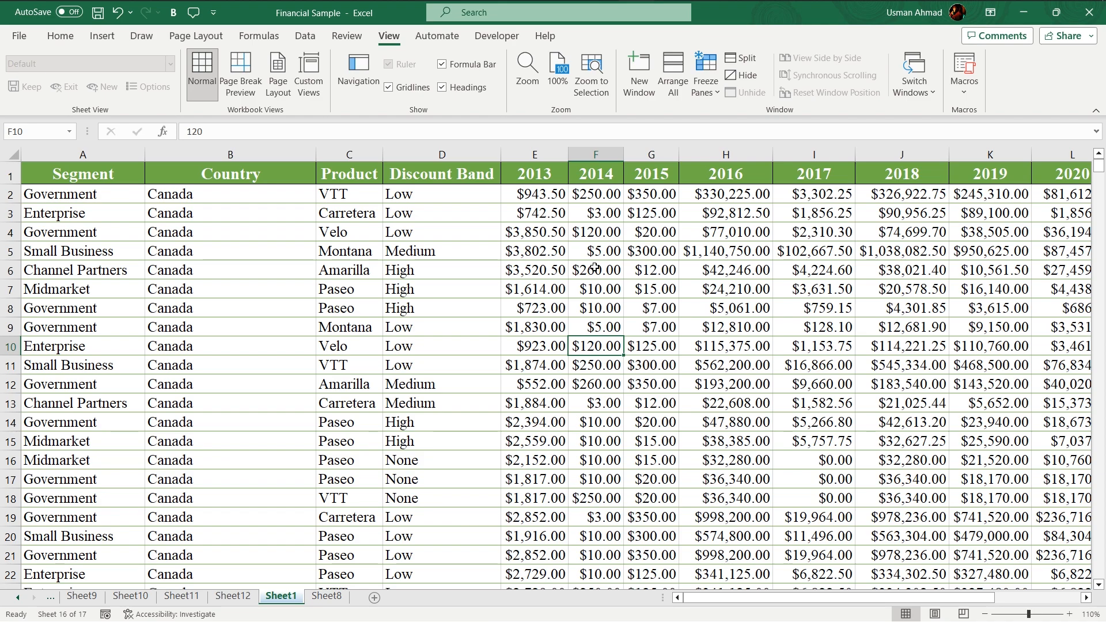
Hide rows 49 through 61 of the Canada records together.
{"action": "scroll", "coordinate": [567, 384], "scroll_direction": "down", "scroll_amount": 15}
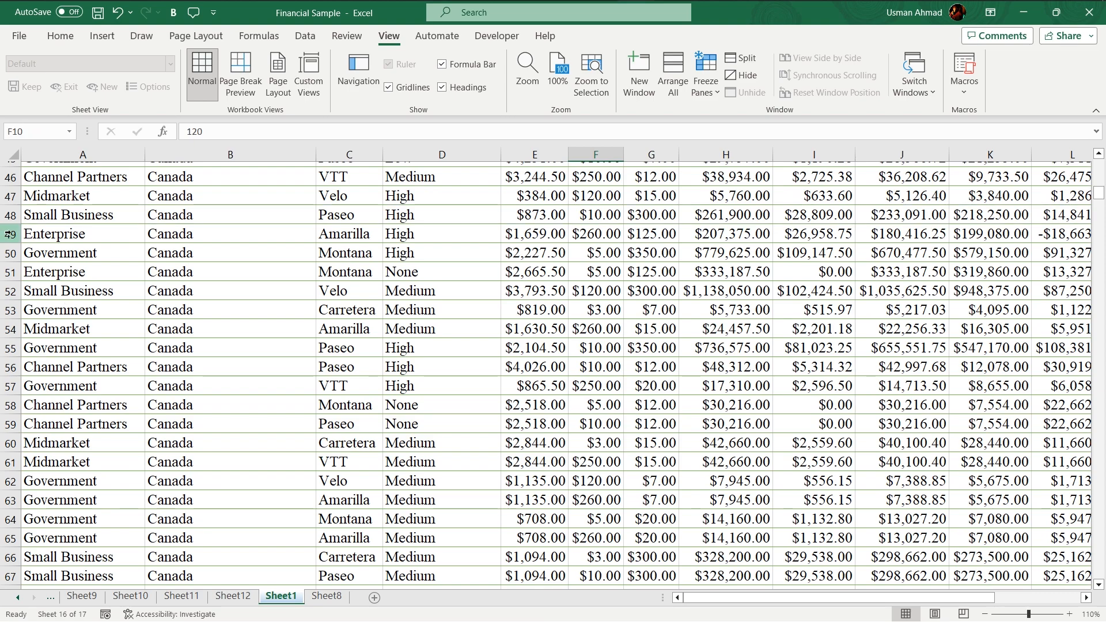
{"action": "left_click_drag", "start_coordinate": [9, 233], "coordinate": [10, 462]}
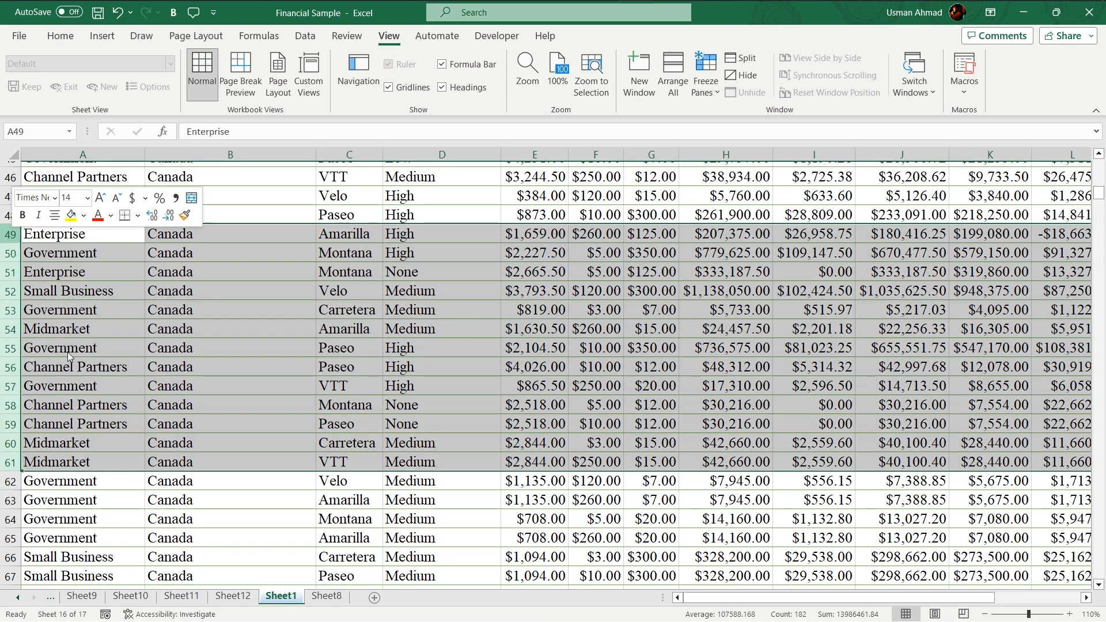
{"action": "right_click", "coordinate": [16, 244]}
{"action": "left_click", "coordinate": [59, 502]}
Hide the year columns 2014 through 2016 (columns F to H) together.
{"action": "scroll", "coordinate": [768, 224], "scroll_direction": "down", "scroll_amount": 5}
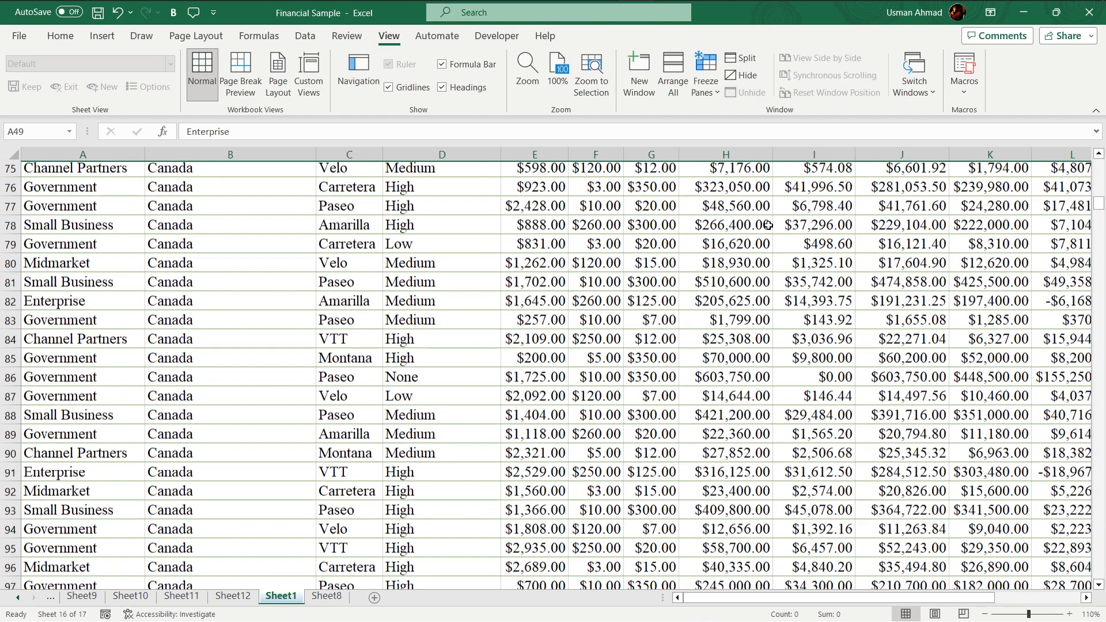
{"action": "left_click_drag", "start_coordinate": [595, 155], "coordinate": [726, 154]}
{"action": "right_click", "coordinate": [661, 158]}
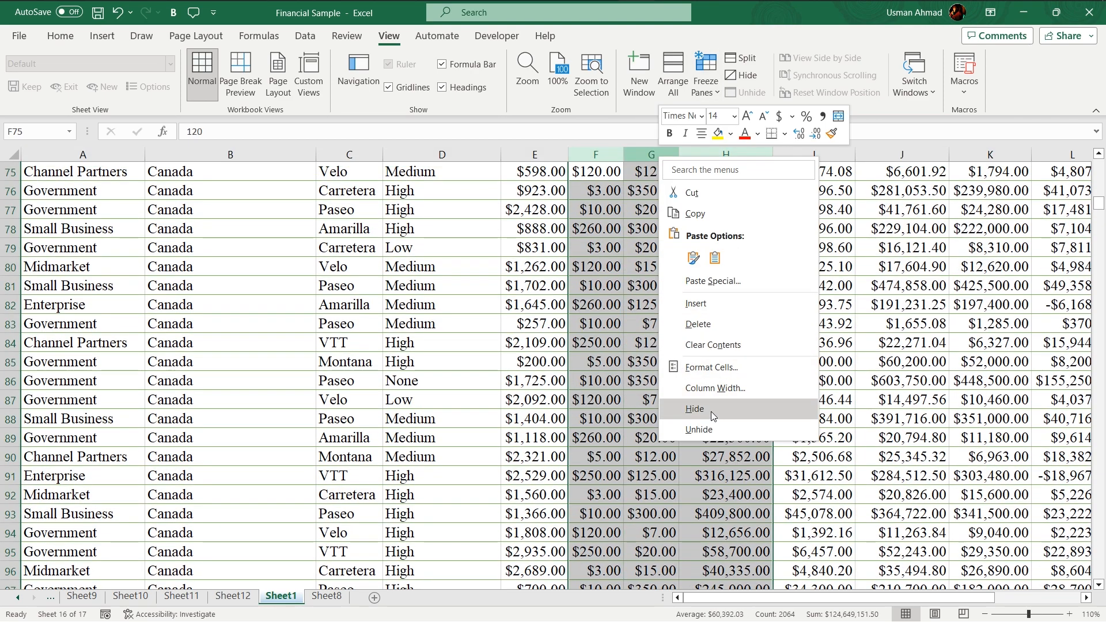
{"action": "left_click", "coordinate": [711, 412]}
Hide rows 139 through 151, where the Canada records change to France.
{"action": "scroll", "coordinate": [16, 294], "scroll_direction": "down", "scroll_amount": 20}
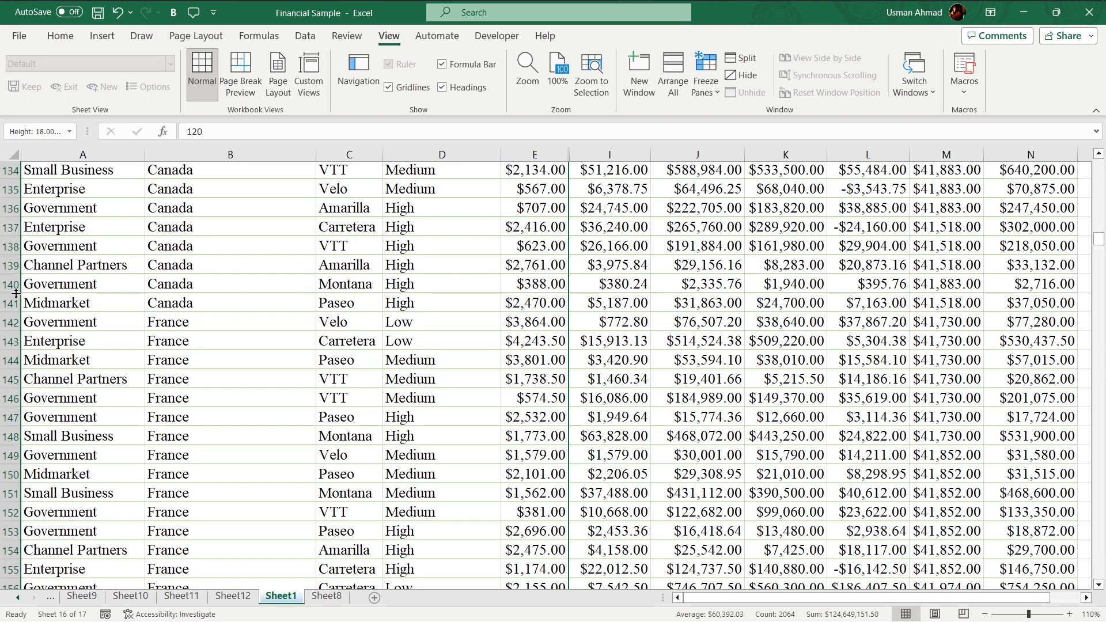
{"action": "left_click", "coordinate": [100, 302]}
{"action": "left_click_drag", "start_coordinate": [13, 266], "coordinate": [16, 495]}
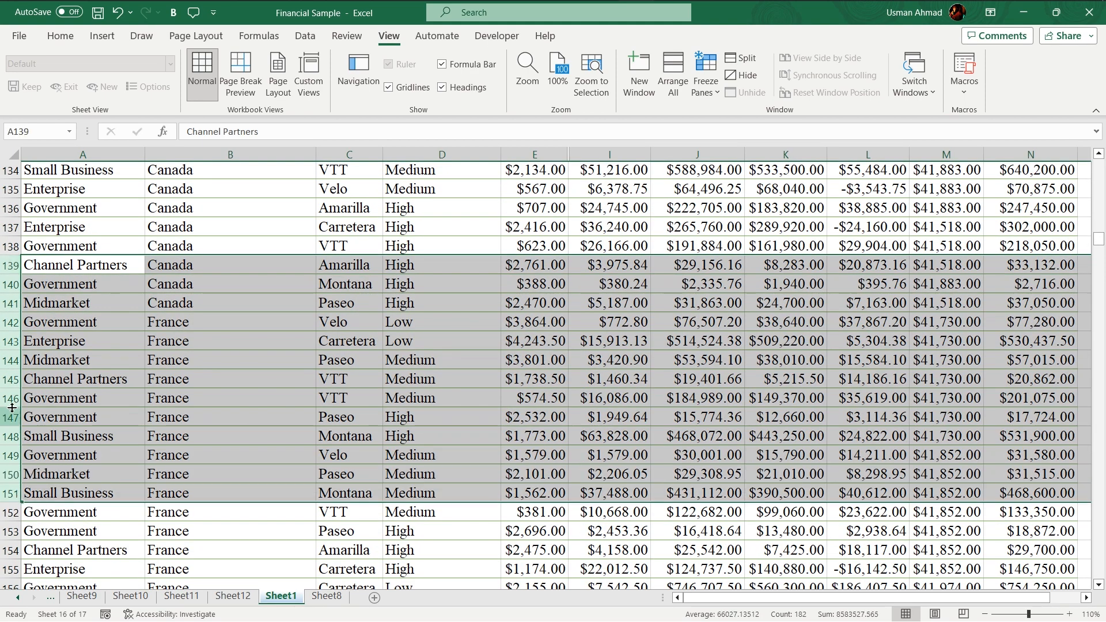
{"action": "right_click", "coordinate": [13, 419]}
{"action": "left_click", "coordinate": [34, 346]}
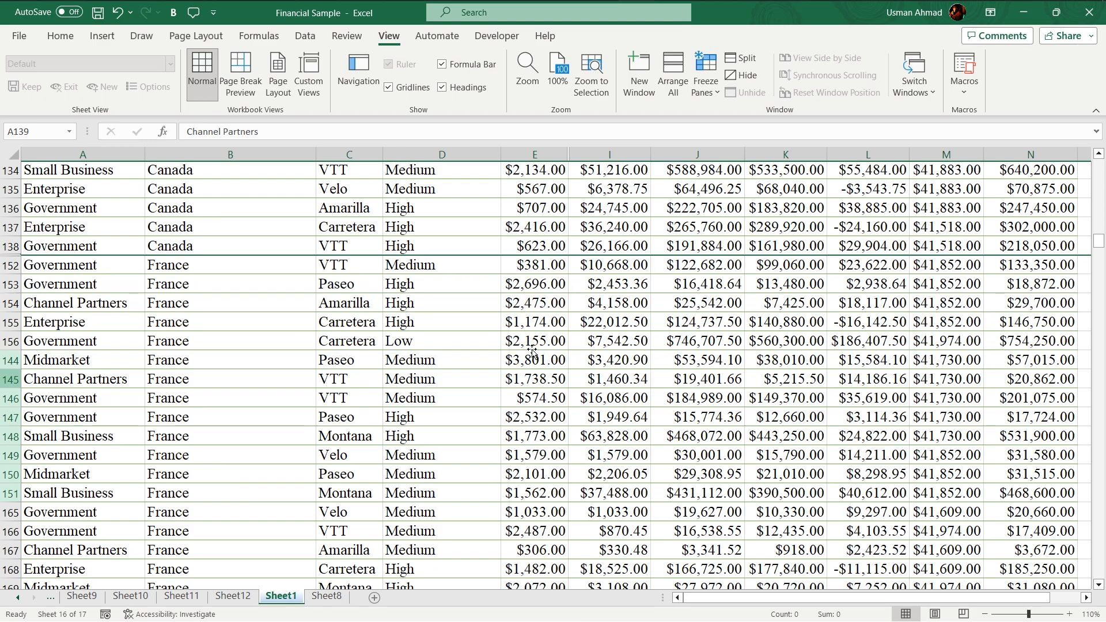
Use Go To Special to select only the visible cells so the hidden rows and columns can be located.
{"action": "left_click", "coordinate": [532, 351]}
{"action": "scroll", "coordinate": [354, 342], "scroll_direction": "up", "scroll_amount": 20}
{"action": "scroll", "coordinate": [431, 337], "scroll_direction": "up", "scroll_amount": 15}
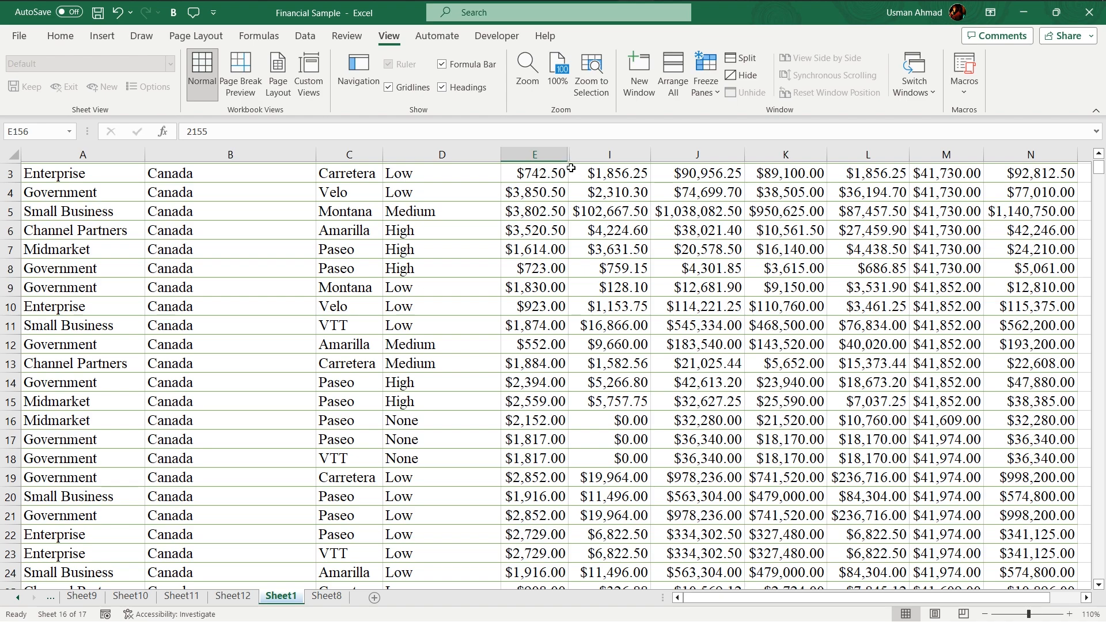
{"action": "scroll", "coordinate": [205, 274], "scroll_direction": "down", "scroll_amount": 6}
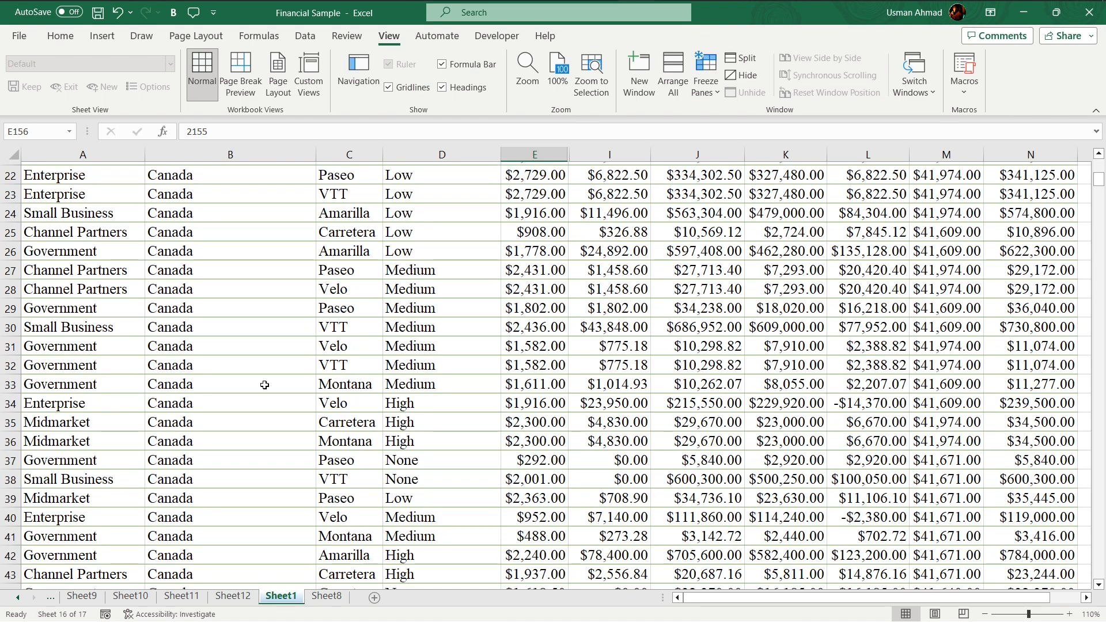
{"action": "scroll", "coordinate": [438, 407], "scroll_direction": "up", "scroll_amount": 4}
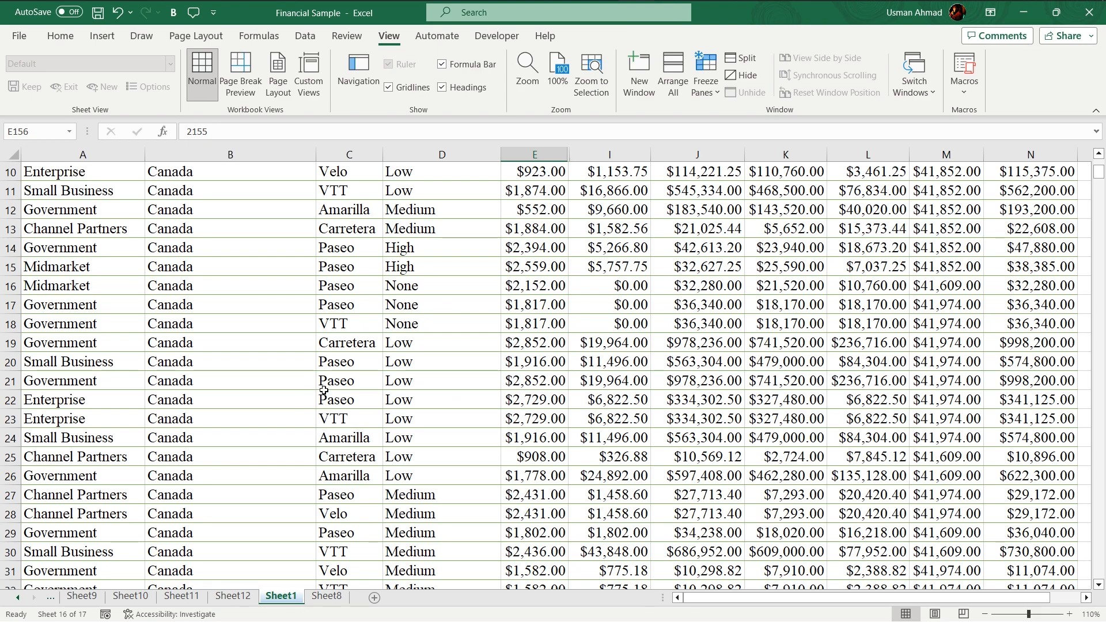
{"action": "key", "text": "ctrl+g"}
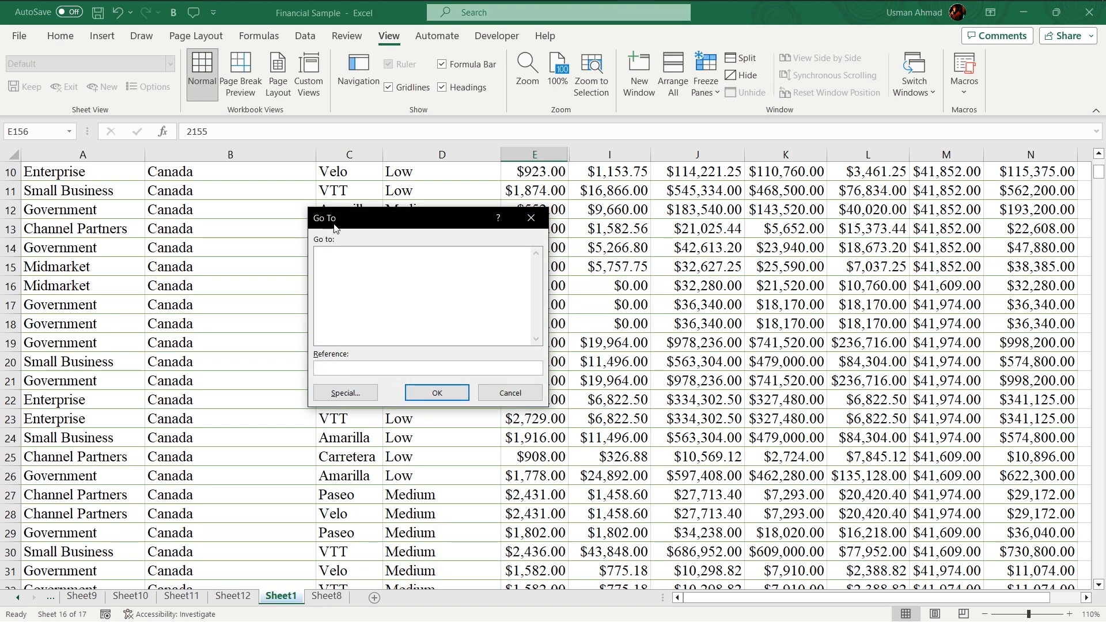
{"action": "left_click", "coordinate": [346, 394]}
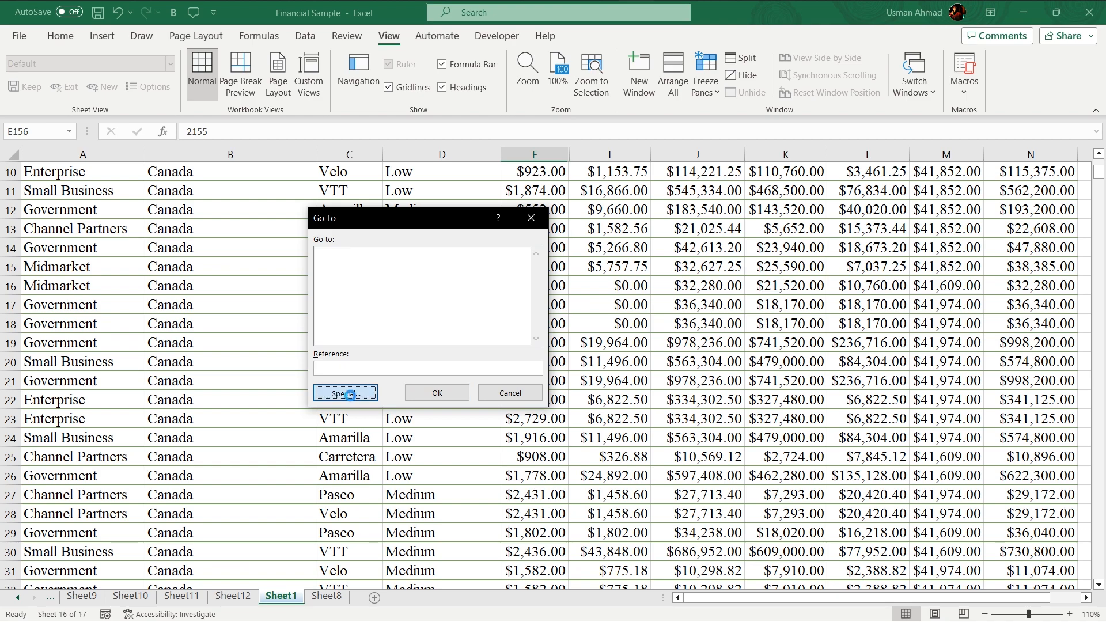
{"action": "left_click", "coordinate": [441, 334]}
{"action": "left_click", "coordinate": [425, 417]}
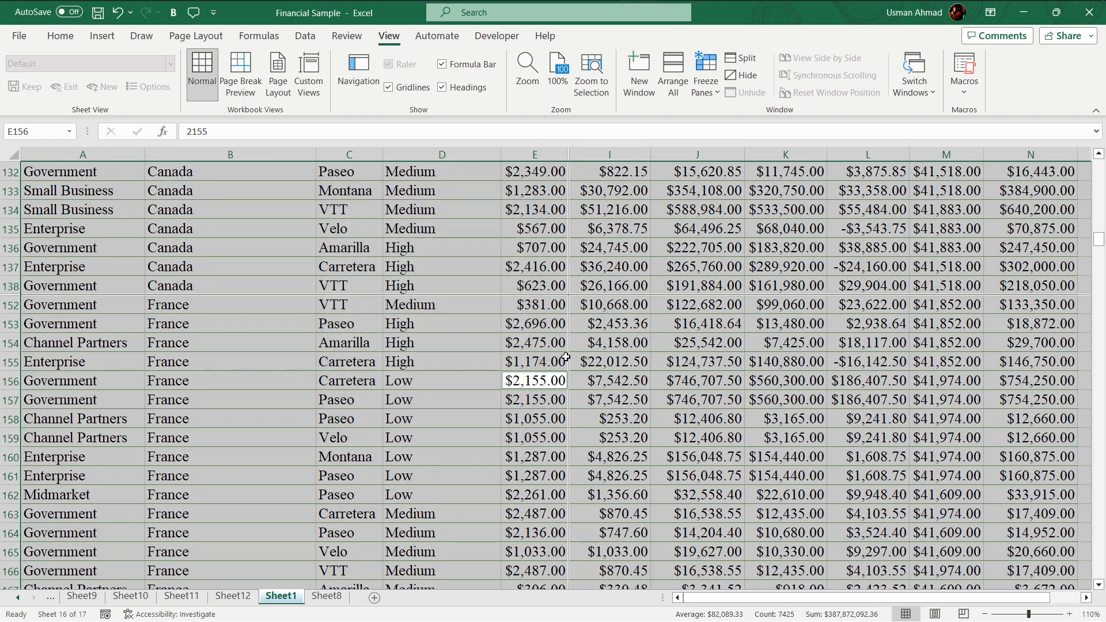
Examine the selected data for boundary lines marking where rows and columns are hidden.
{"action": "scroll", "coordinate": [564, 311], "scroll_direction": "up", "scroll_amount": 11}
{"action": "scroll", "coordinate": [567, 308], "scroll_direction": "up", "scroll_amount": 6}
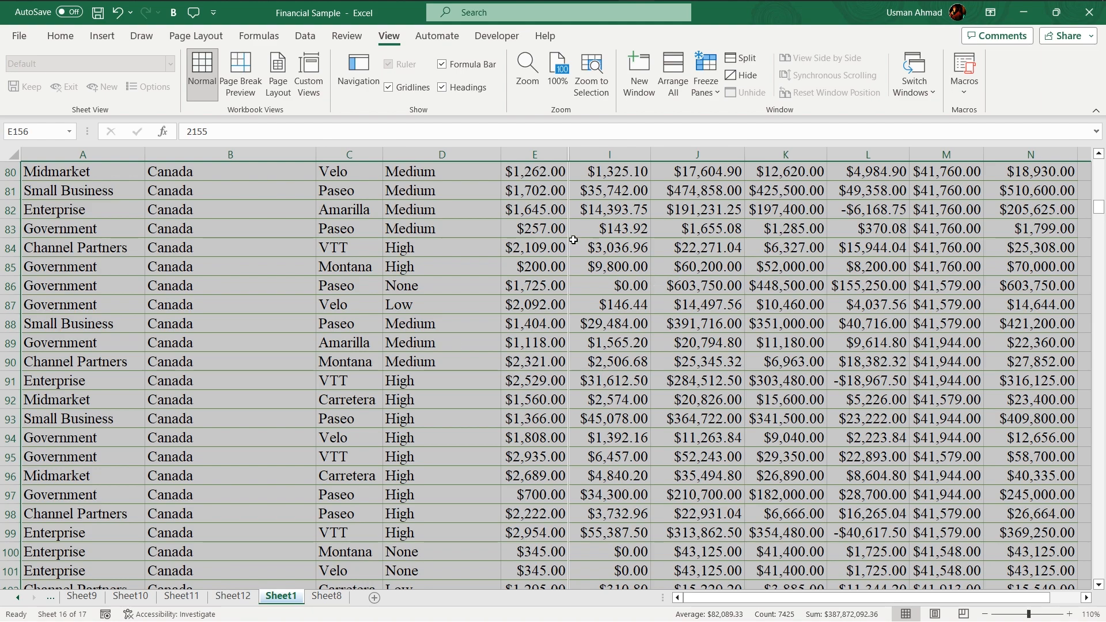
{"action": "scroll", "coordinate": [549, 261], "scroll_direction": "up", "scroll_amount": 11}
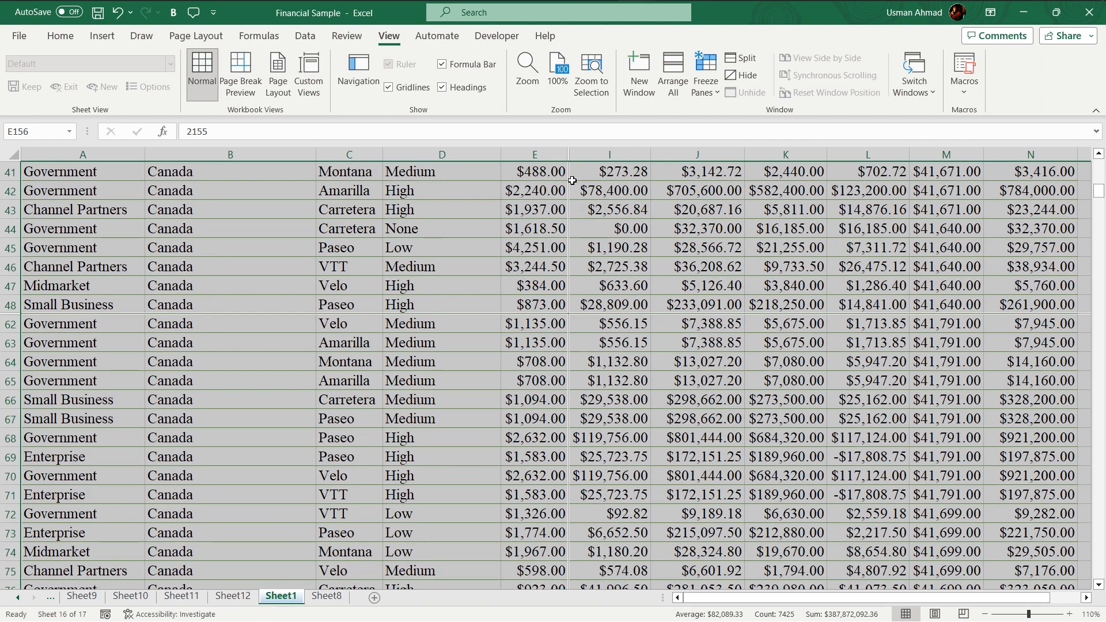
{"action": "scroll", "coordinate": [568, 216], "scroll_direction": "down", "scroll_amount": 2}
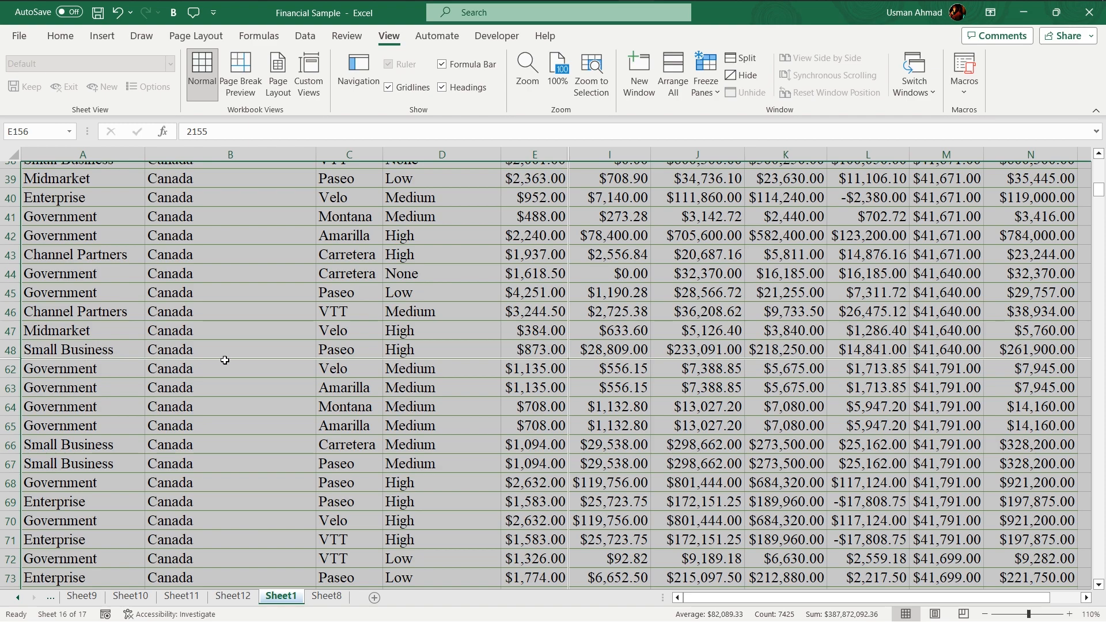
{"action": "scroll", "coordinate": [547, 359], "scroll_direction": "down", "scroll_amount": 20}
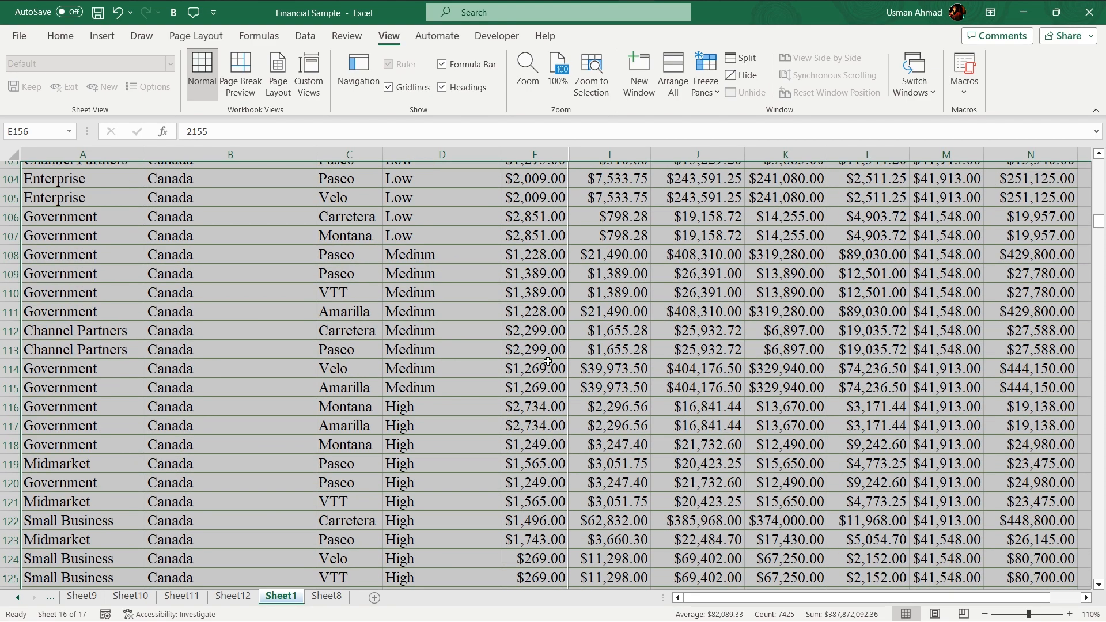
{"action": "scroll", "coordinate": [548, 360], "scroll_direction": "down", "scroll_amount": 5}
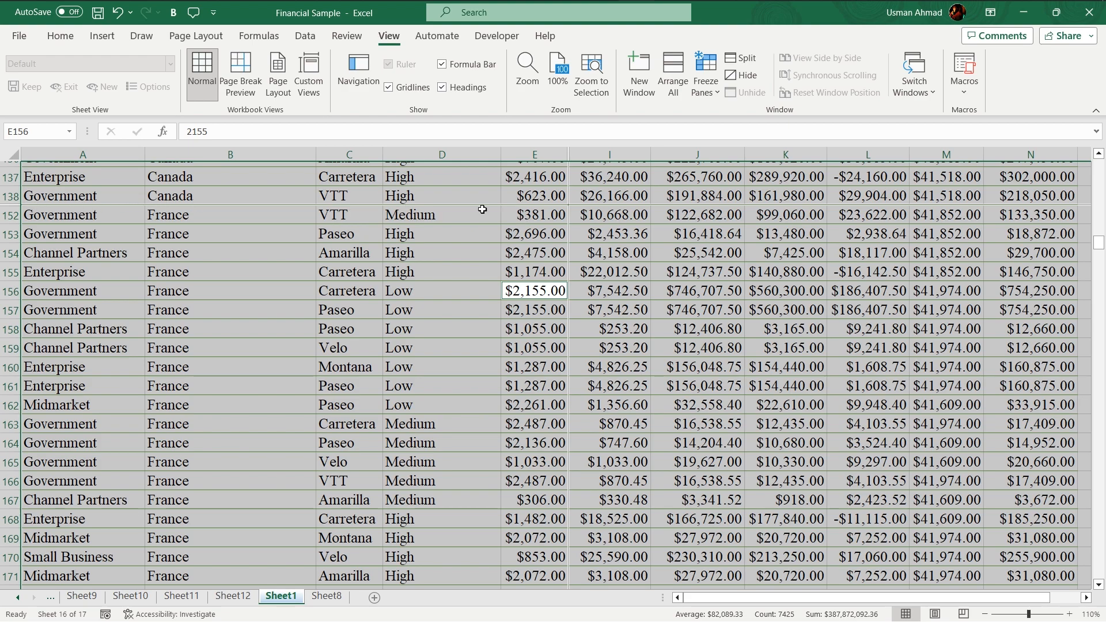
{"action": "scroll", "coordinate": [608, 360], "scroll_direction": "down", "scroll_amount": 5}
{"action": "scroll", "coordinate": [609, 363], "scroll_direction": "up", "scroll_amount": 20}
{"action": "scroll", "coordinate": [609, 367], "scroll_direction": "up", "scroll_amount": 20}
{"action": "scroll", "coordinate": [669, 385], "scroll_direction": "down", "scroll_amount": 12}
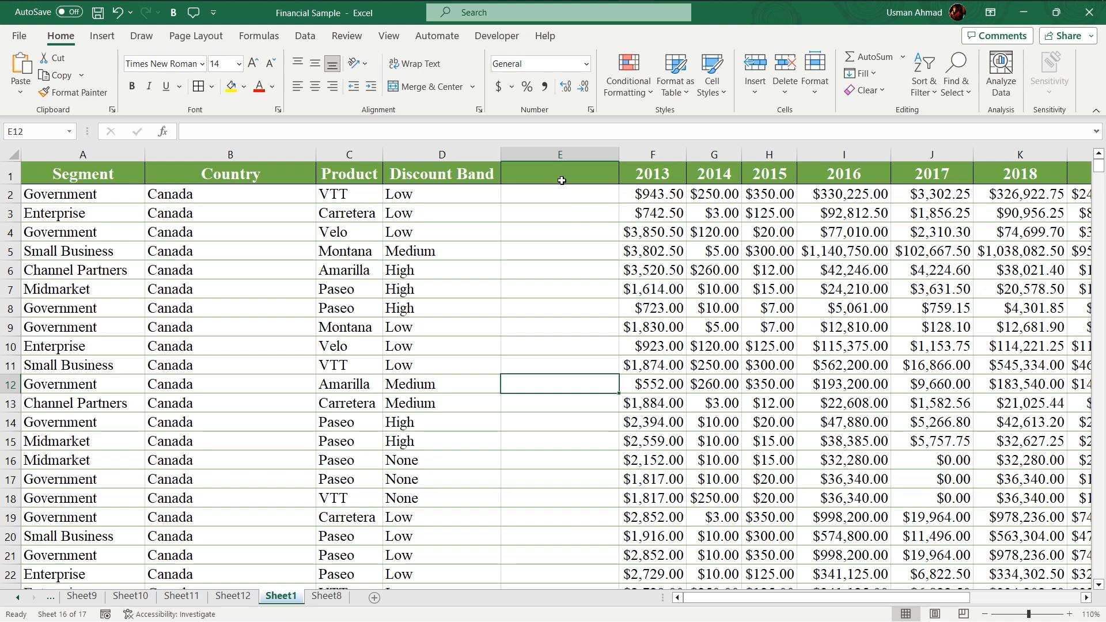
Insert a blank column between the 2013 and 2014 columns.
{"action": "left_click", "coordinate": [634, 155]}
{"action": "left_click", "coordinate": [720, 156]}
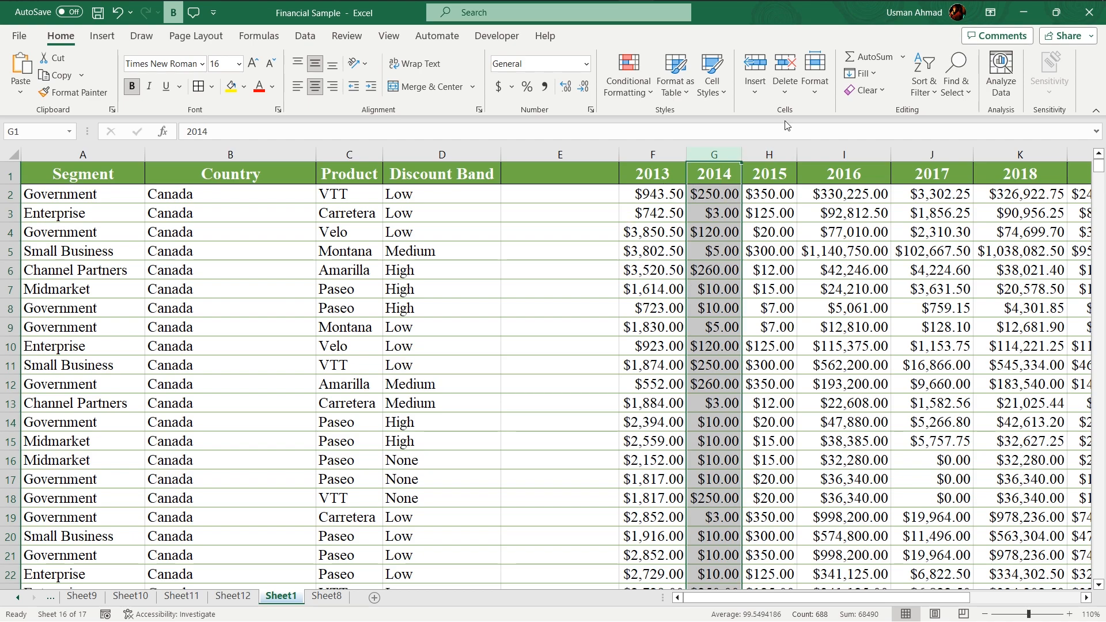
{"action": "left_click", "coordinate": [756, 74]}
{"action": "left_click", "coordinate": [775, 288]}
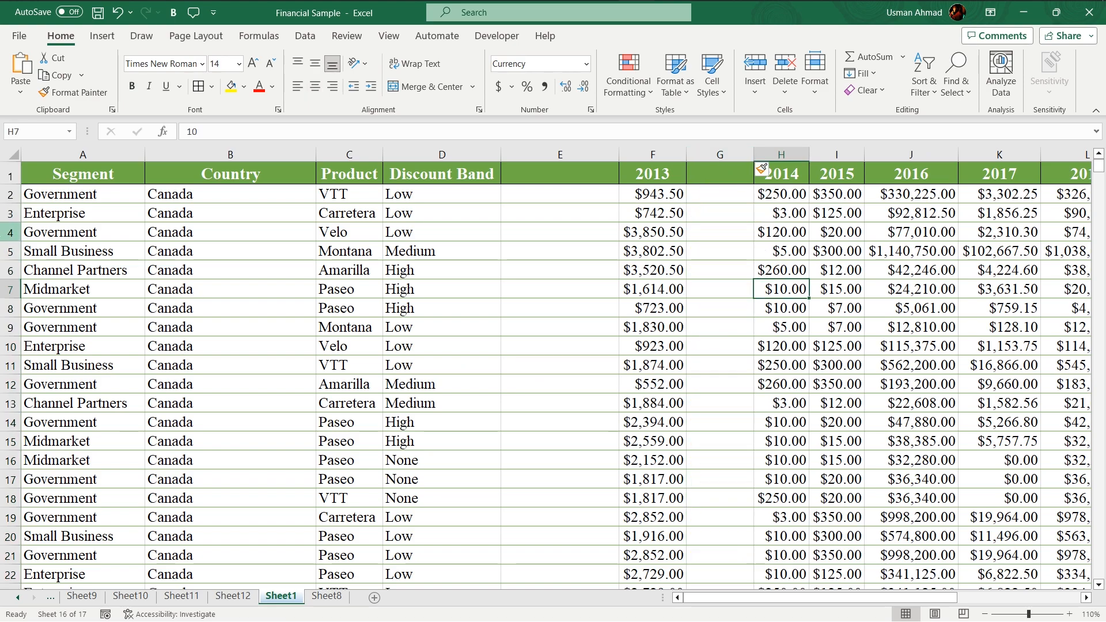
Insert a blank row at row 4, below the Enterprise Carretera record.
{"action": "left_click", "coordinate": [9, 232]}
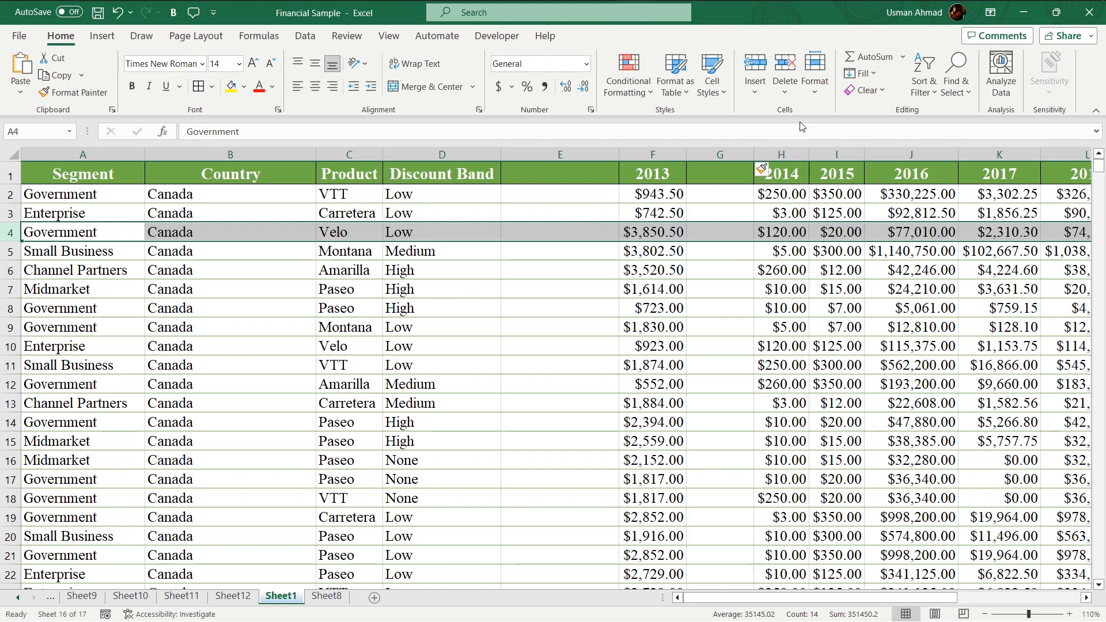
{"action": "left_click", "coordinate": [768, 67]}
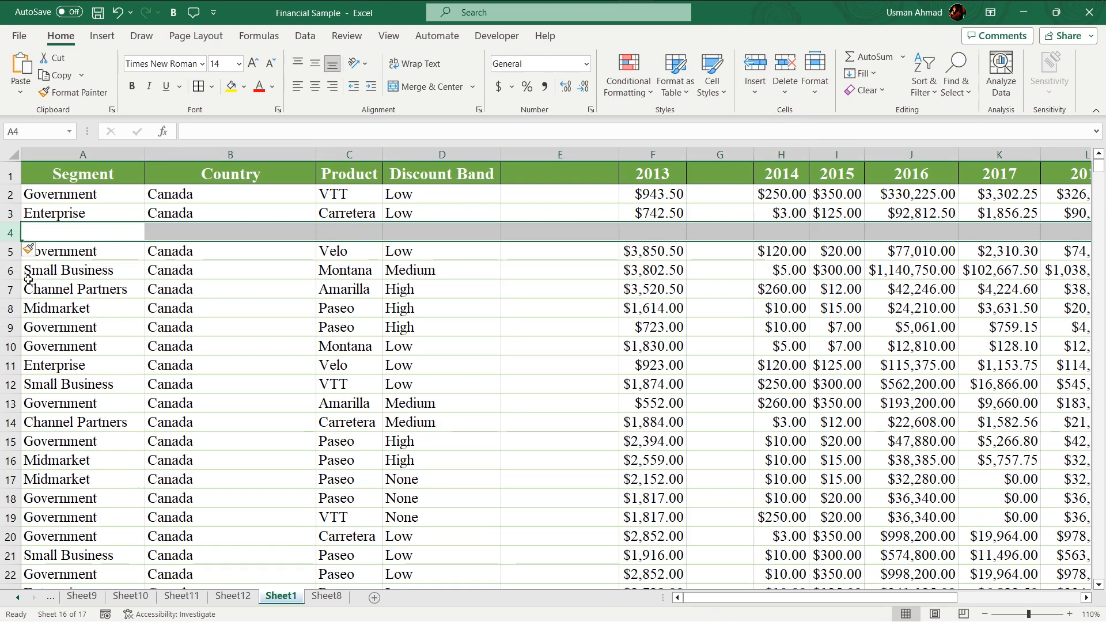
{"action": "left_click", "coordinate": [334, 287]}
{"action": "scroll", "coordinate": [221, 332], "scroll_direction": "down", "scroll_amount": 4}
{"action": "scroll", "coordinate": [220, 332], "scroll_direction": "up", "scroll_amount": 3}
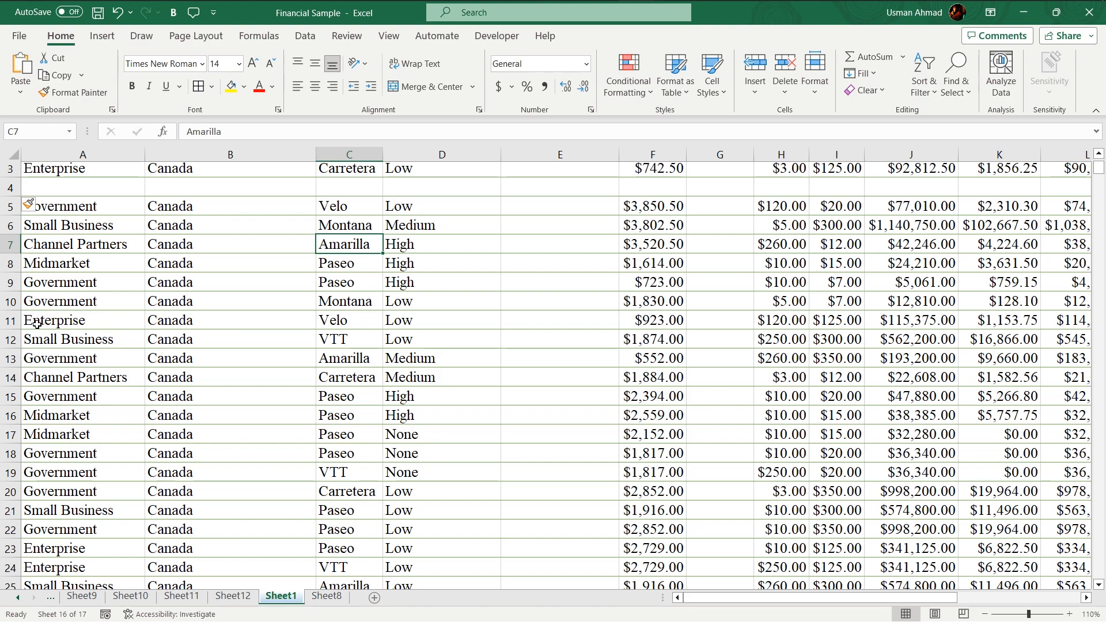
Cut the Enterprise Velo record in row 11 and insert it at row 9, above the Government Paseo record.
{"action": "left_click", "coordinate": [11, 321]}
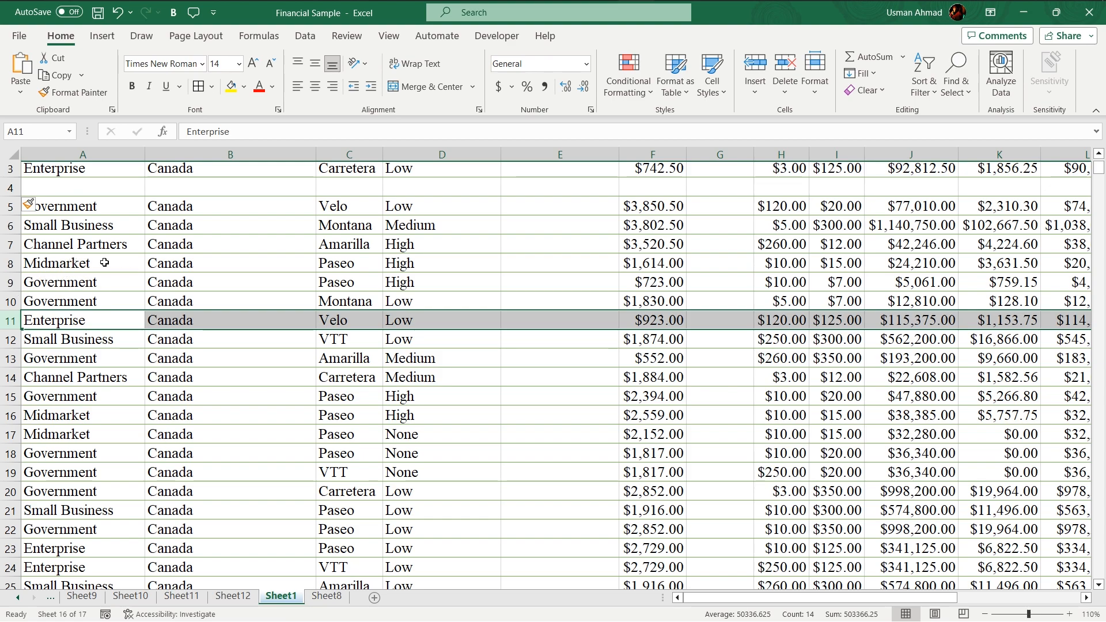
{"action": "right_click", "coordinate": [10, 320]}
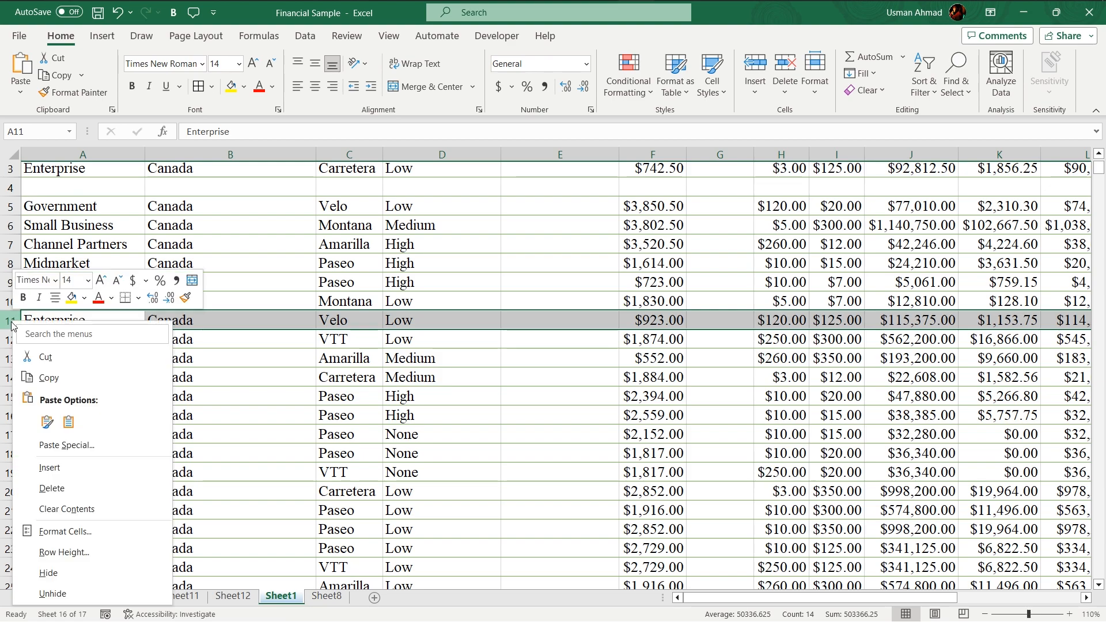
{"action": "left_click", "coordinate": [42, 360]}
{"action": "left_click", "coordinate": [33, 284]}
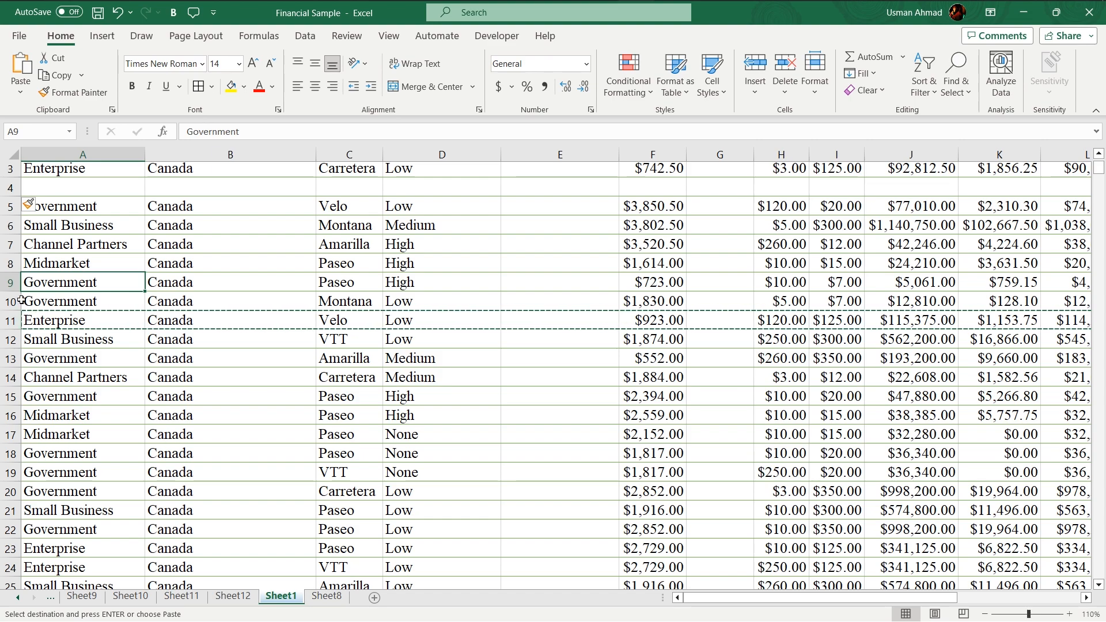
{"action": "right_click", "coordinate": [10, 281]}
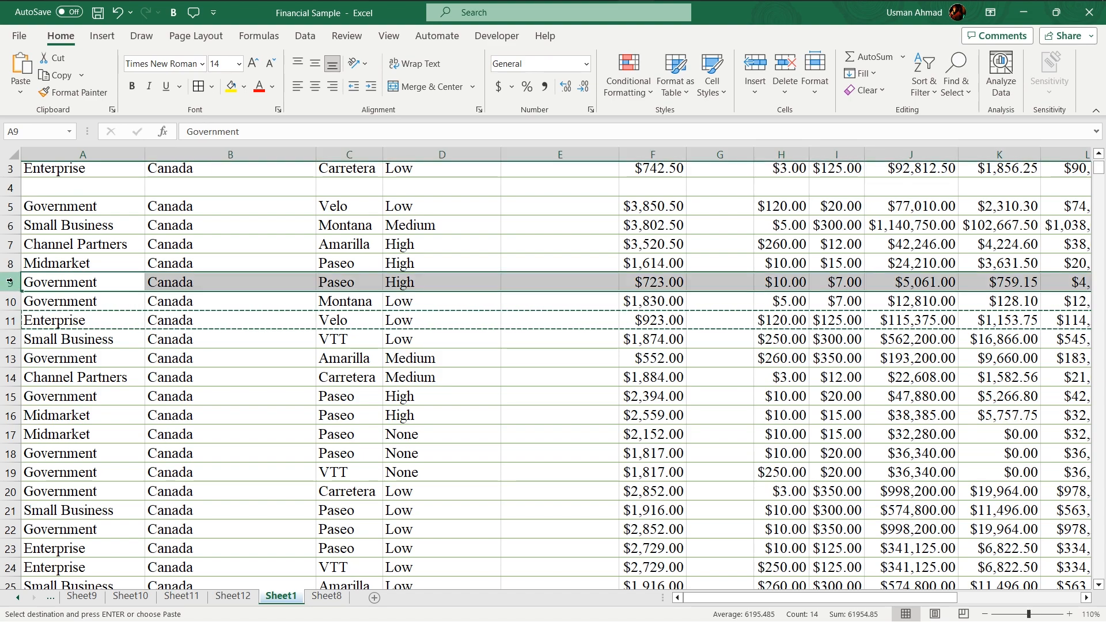
{"action": "left_click", "coordinate": [87, 430]}
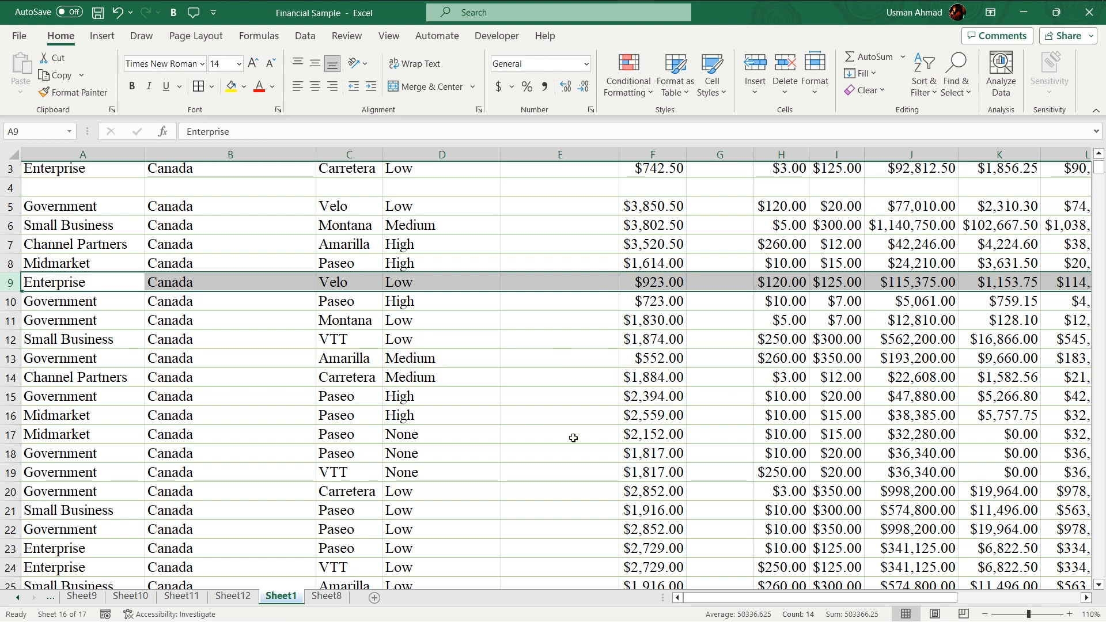
Cut the 2016 column and insert it directly before the 2013 column.
{"action": "scroll", "coordinate": [536, 429], "scroll_direction": "up", "scroll_amount": 1}
{"action": "left_click", "coordinate": [708, 384]}
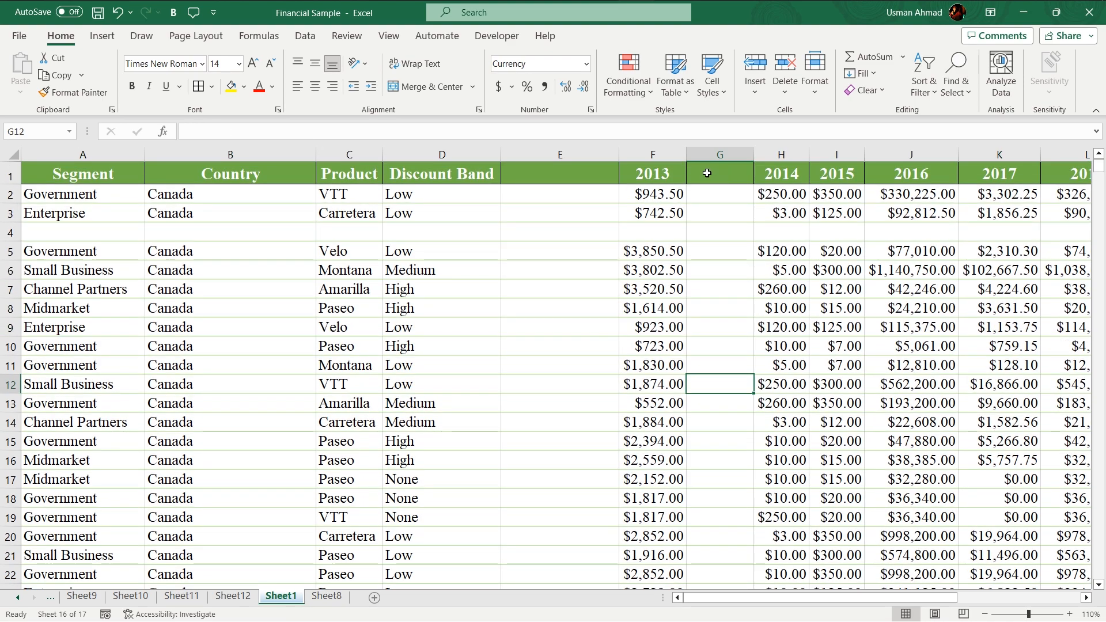
{"action": "left_click", "coordinate": [946, 156]}
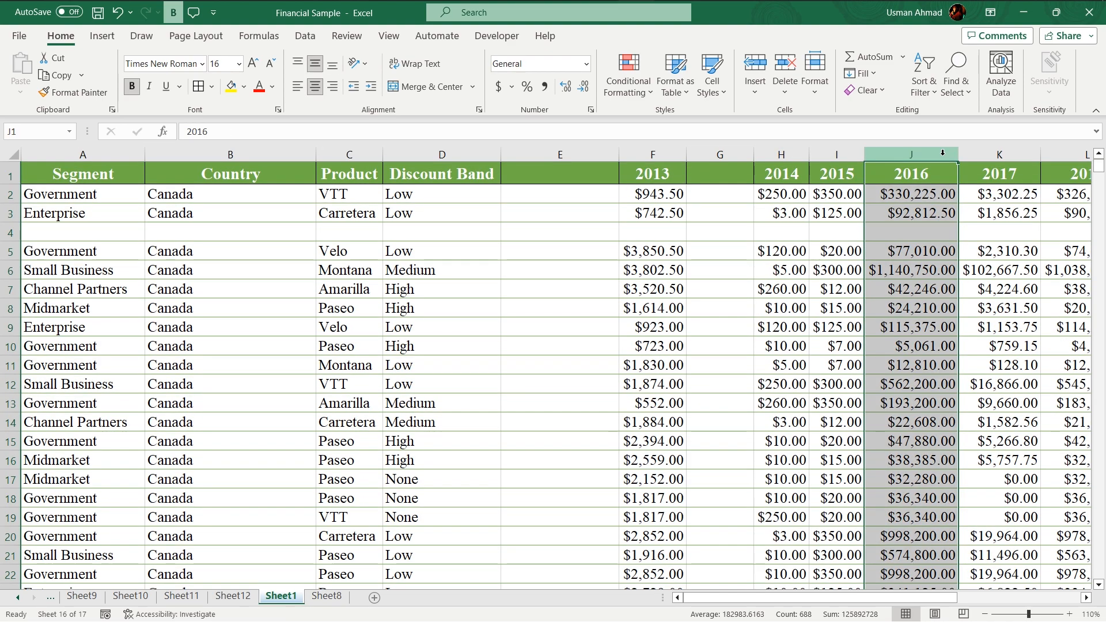
{"action": "right_click", "coordinate": [946, 156]}
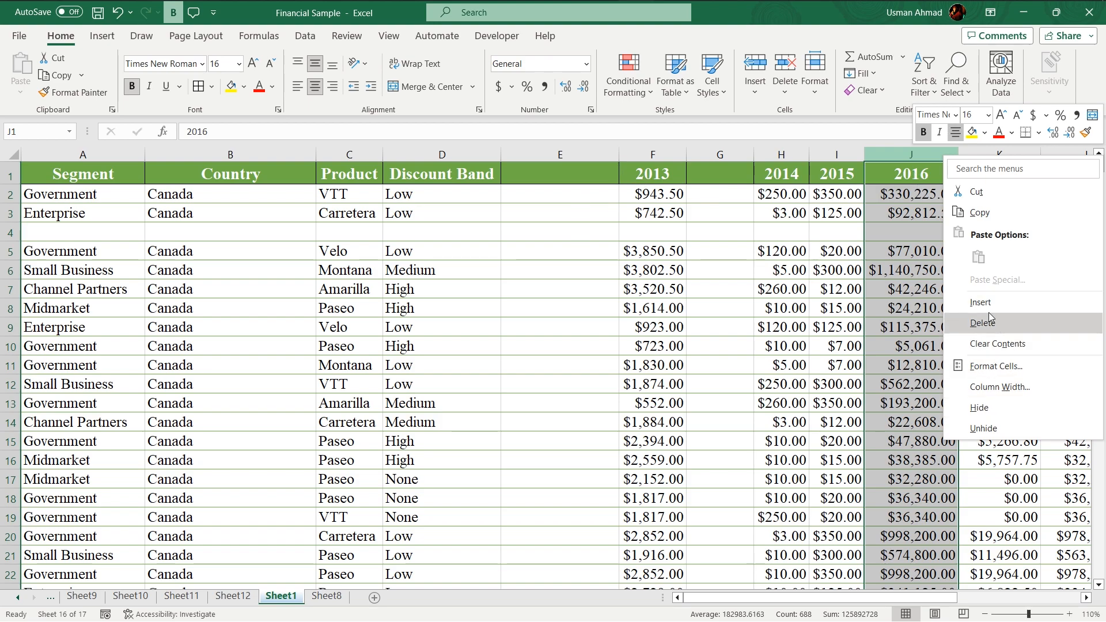
{"action": "left_click", "coordinate": [977, 193]}
{"action": "left_click", "coordinate": [649, 154]}
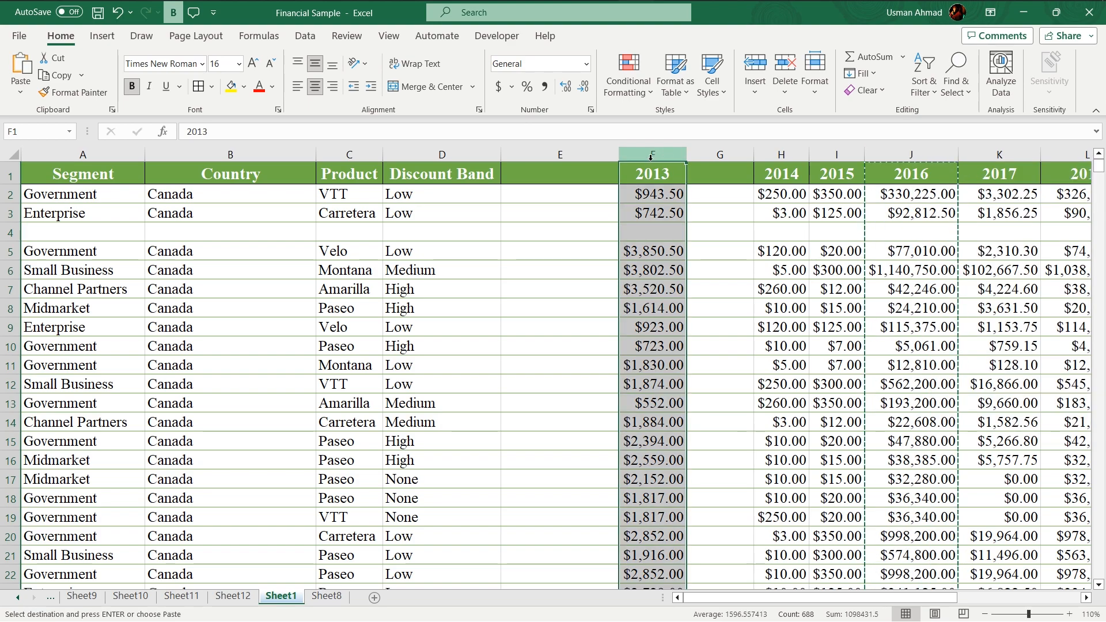
{"action": "right_click", "coordinate": [649, 154]}
{"action": "left_click", "coordinate": [697, 302]}
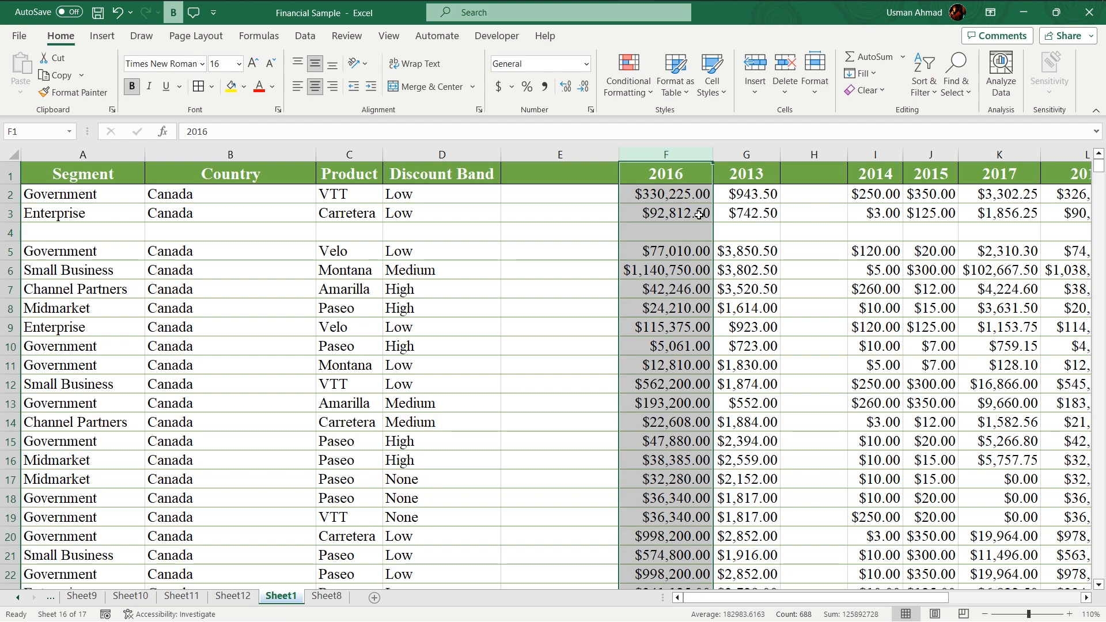
{"action": "left_click", "coordinate": [437, 324]}
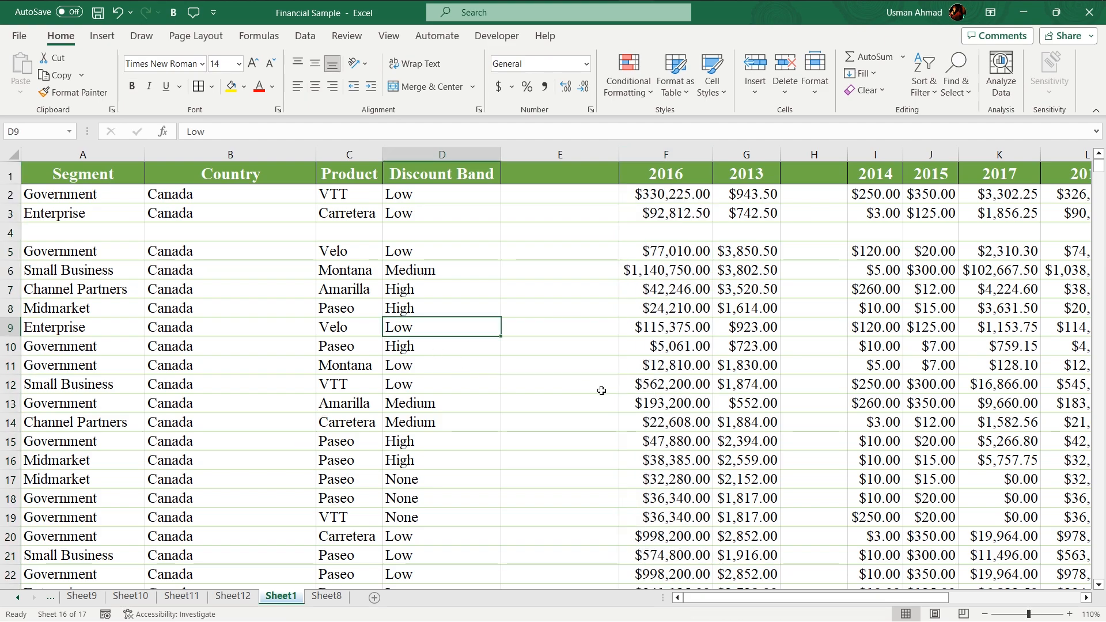
Delete the blank column E after Discount Band and the blank row 4.
{"action": "left_click", "coordinate": [566, 155]}
{"action": "right_click", "coordinate": [568, 154]}
{"action": "left_click", "coordinate": [604, 321]}
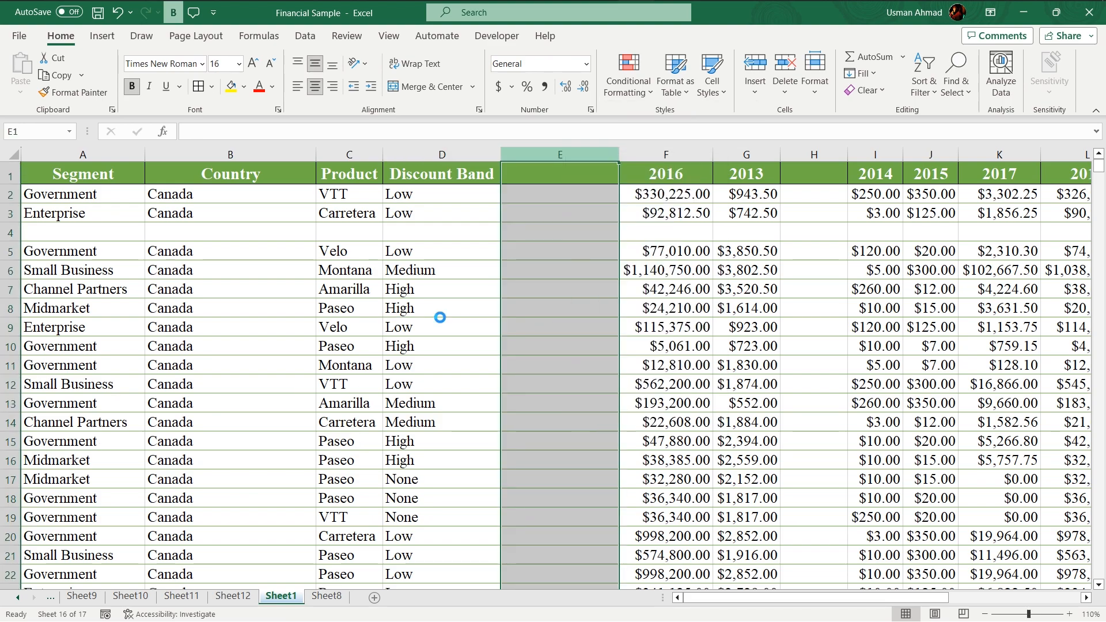
{"action": "right_click", "coordinate": [10, 233]}
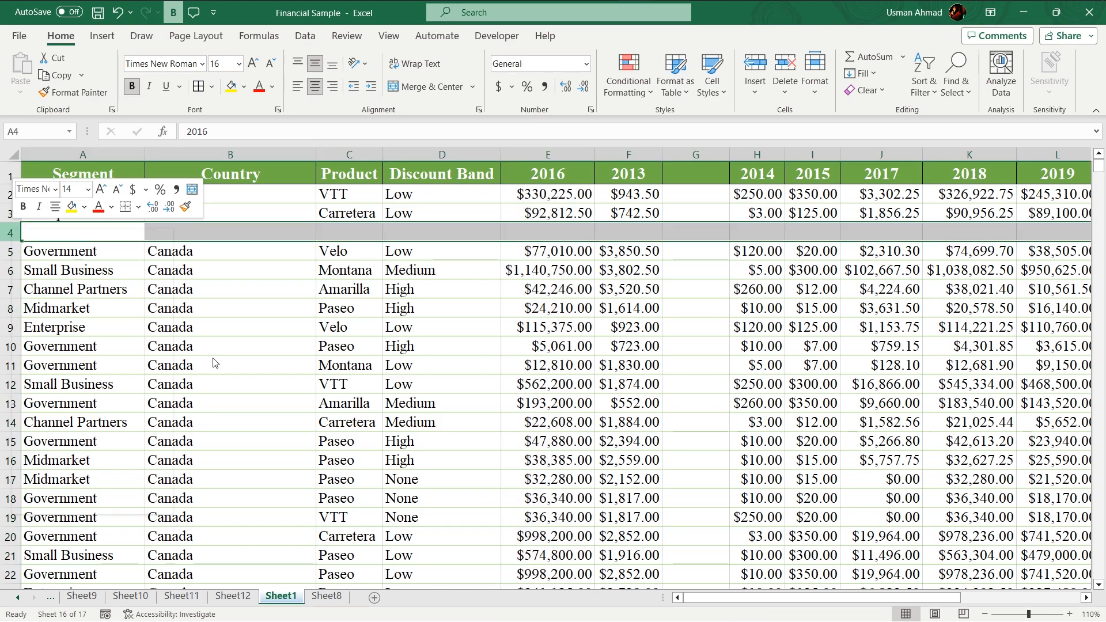
{"action": "left_click", "coordinate": [57, 400]}
{"action": "left_click", "coordinate": [441, 327]}
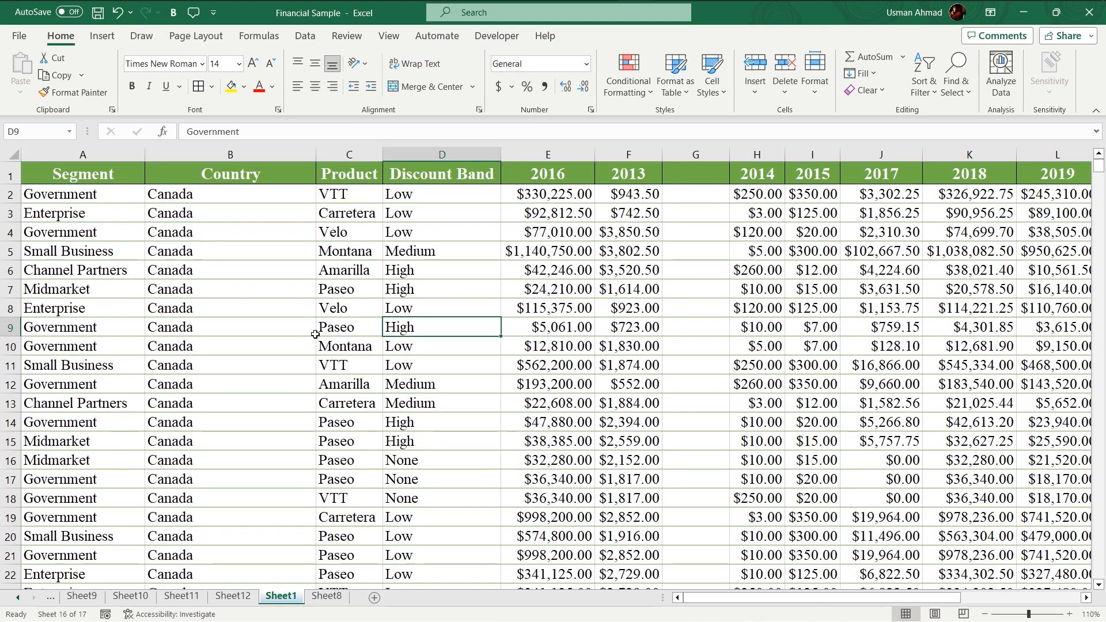
Move the Government Velo record from row 4 to between the Midmarket records in rows 15 and 16, shifting rows instead of overwriting data.
{"action": "left_click", "coordinate": [8, 233]}
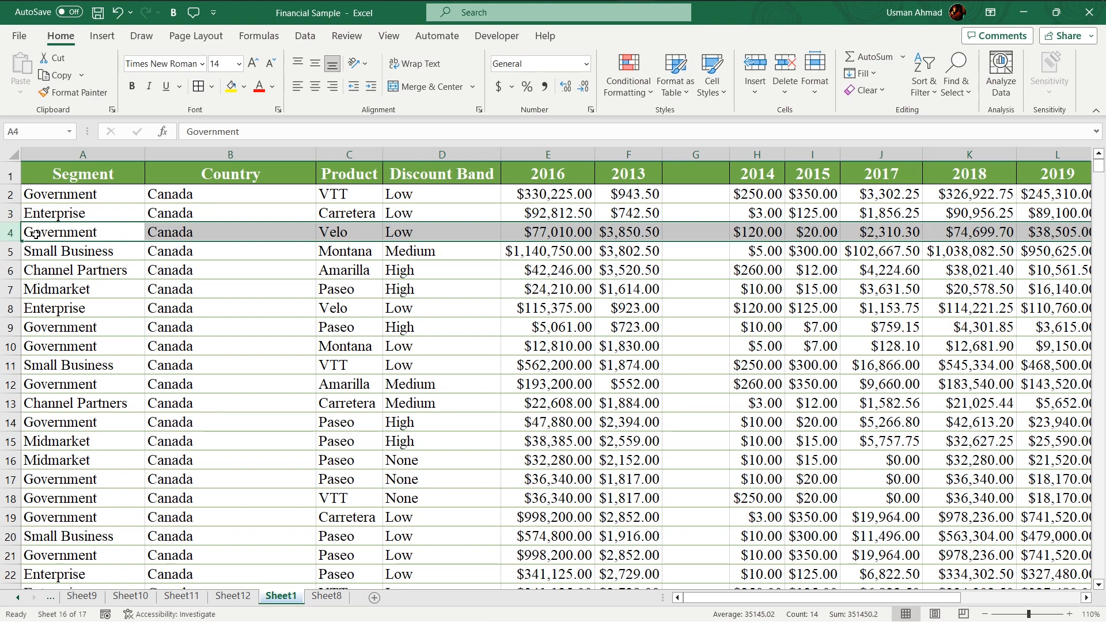
{"action": "key", "text": "shift"}
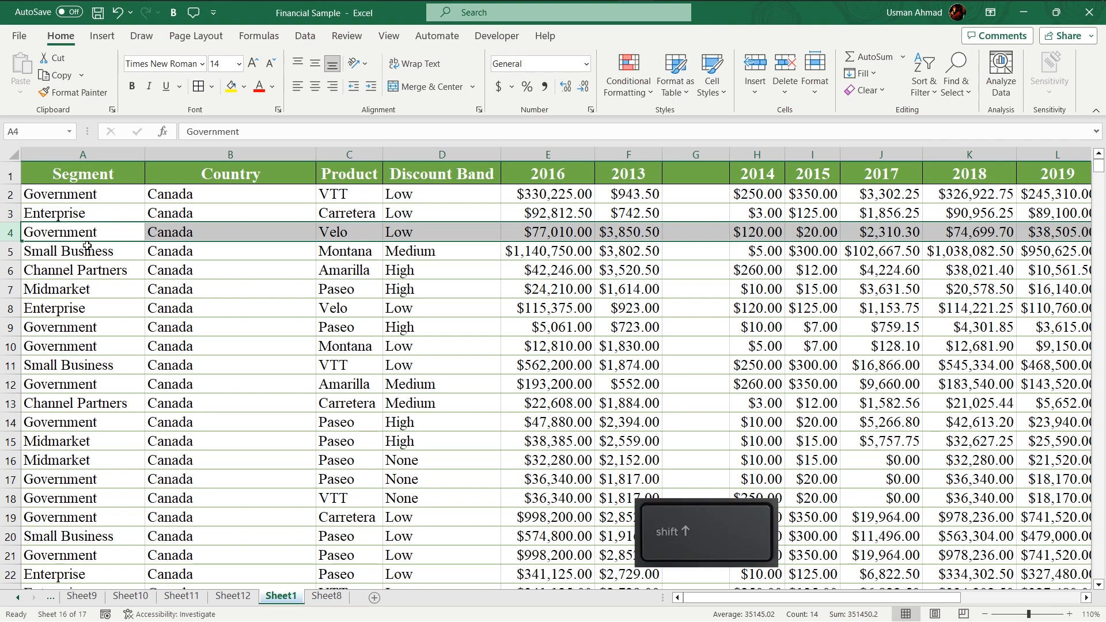
{"action": "left_click_drag", "start_coordinate": [131, 242], "coordinate": [81, 460]}
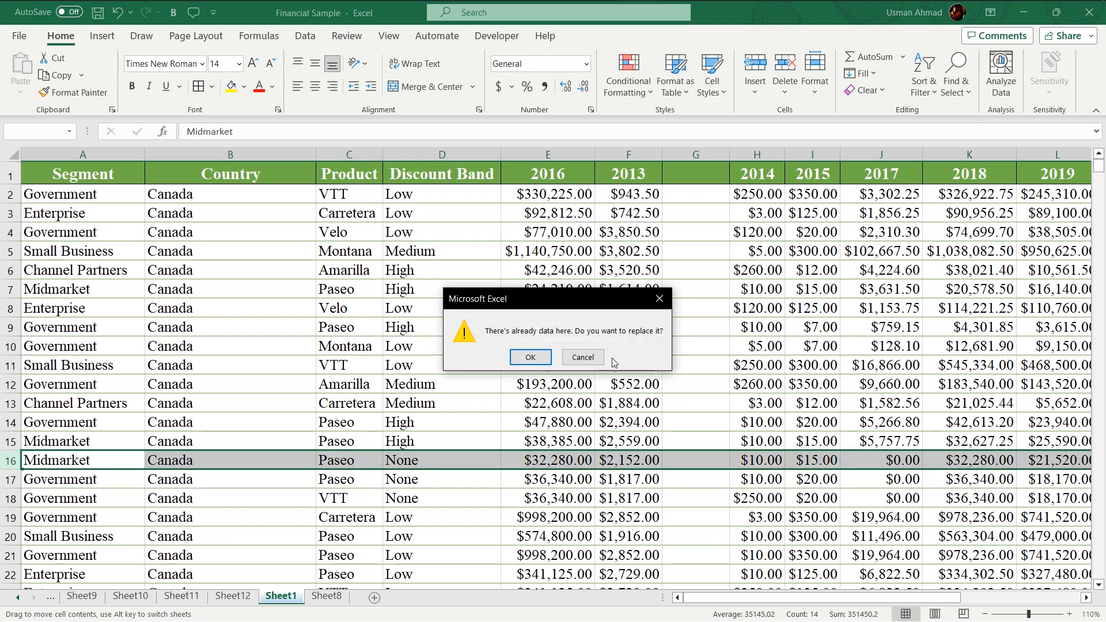
{"action": "left_click", "coordinate": [566, 359]}
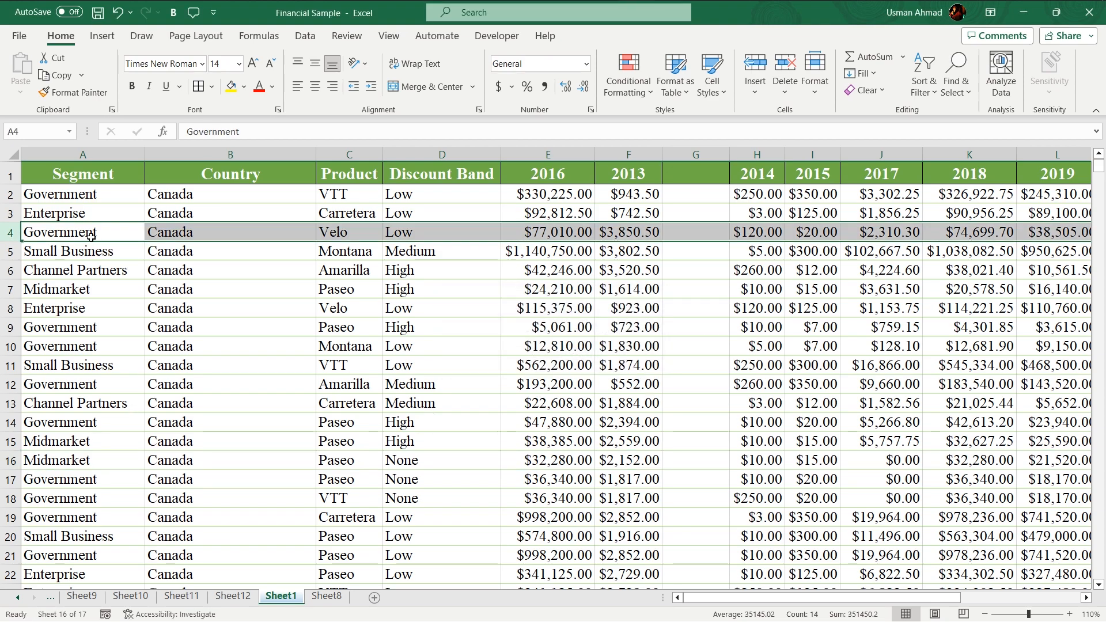
{"action": "left_click_drag", "start_coordinate": [99, 242], "coordinate": [84, 455]}
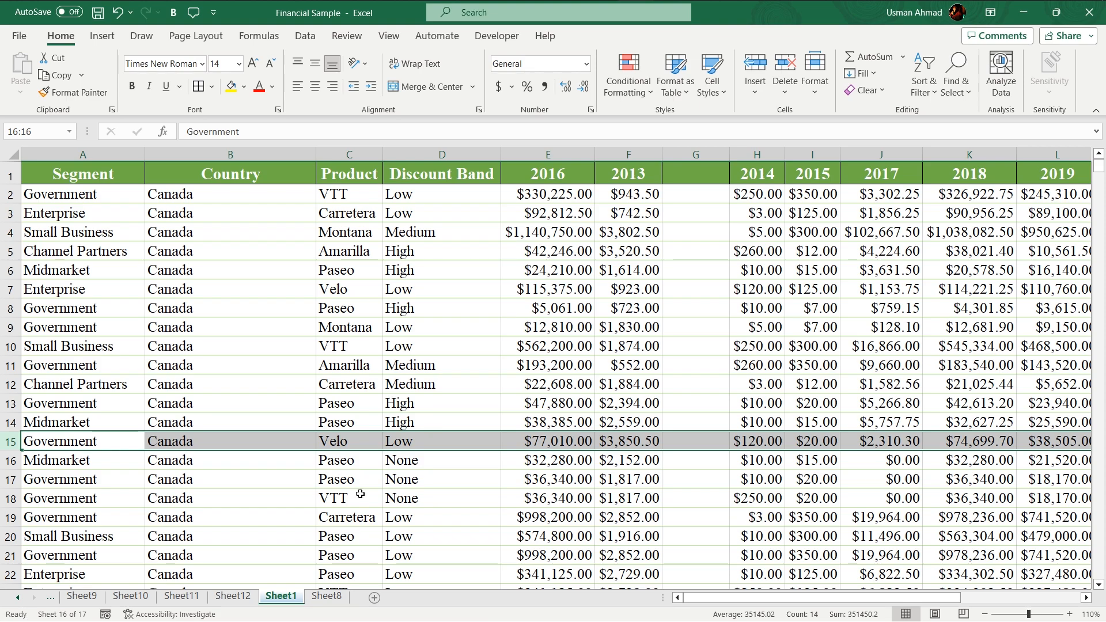
{"action": "left_click", "coordinate": [169, 479]}
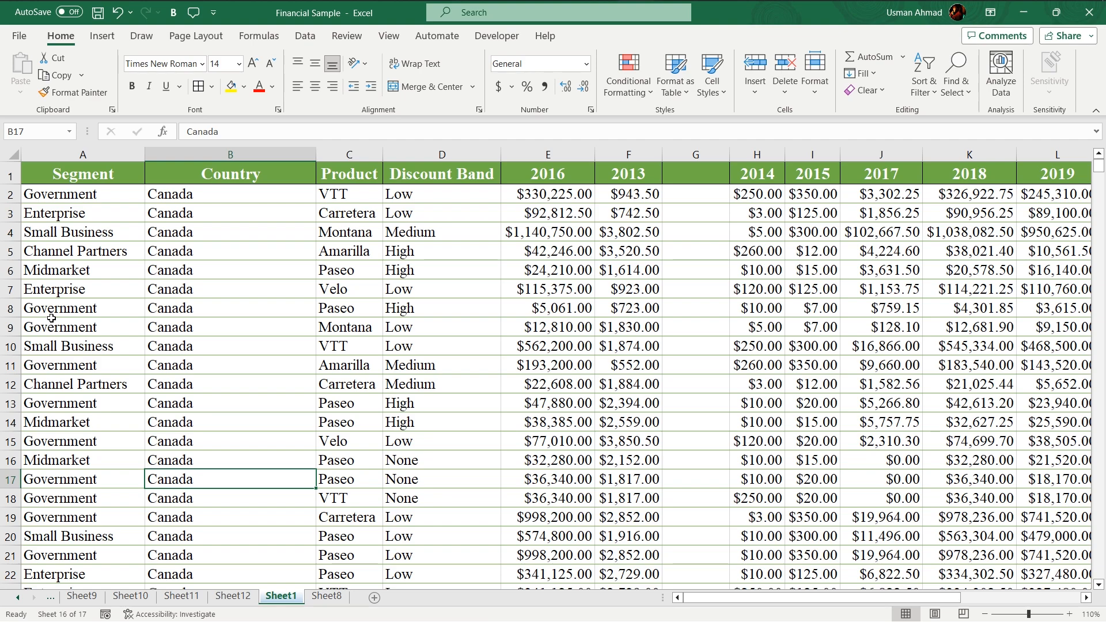
Move the Channel Partners Amarilla record from row 5 to directly above the Government VTT record in row 18, shifting the rows between.
{"action": "left_click", "coordinate": [76, 253]}
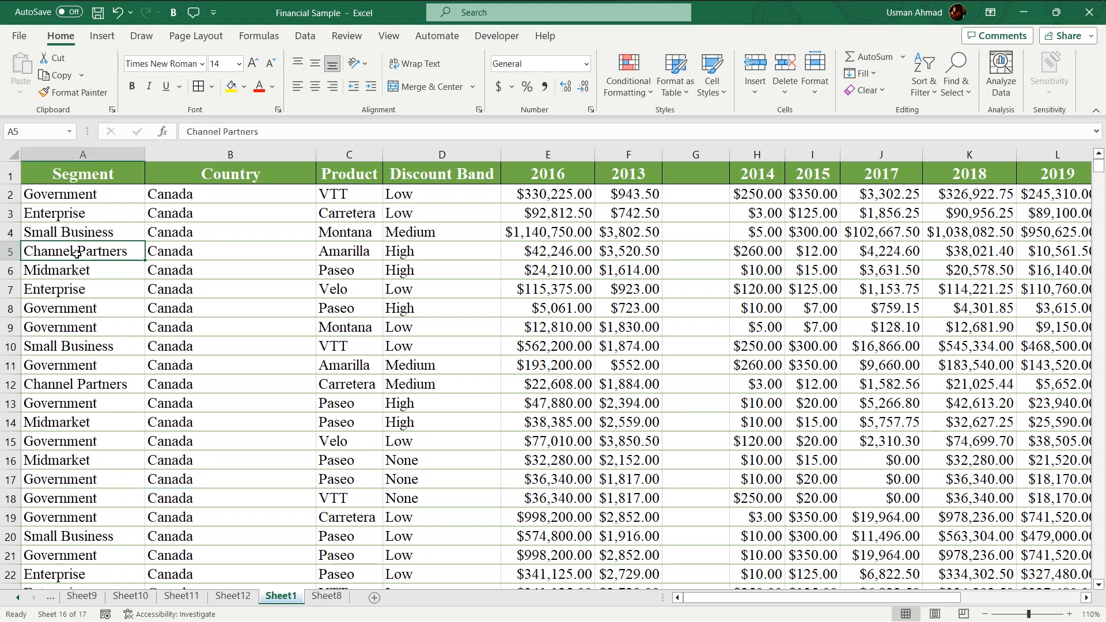
{"action": "left_click", "coordinate": [10, 251]}
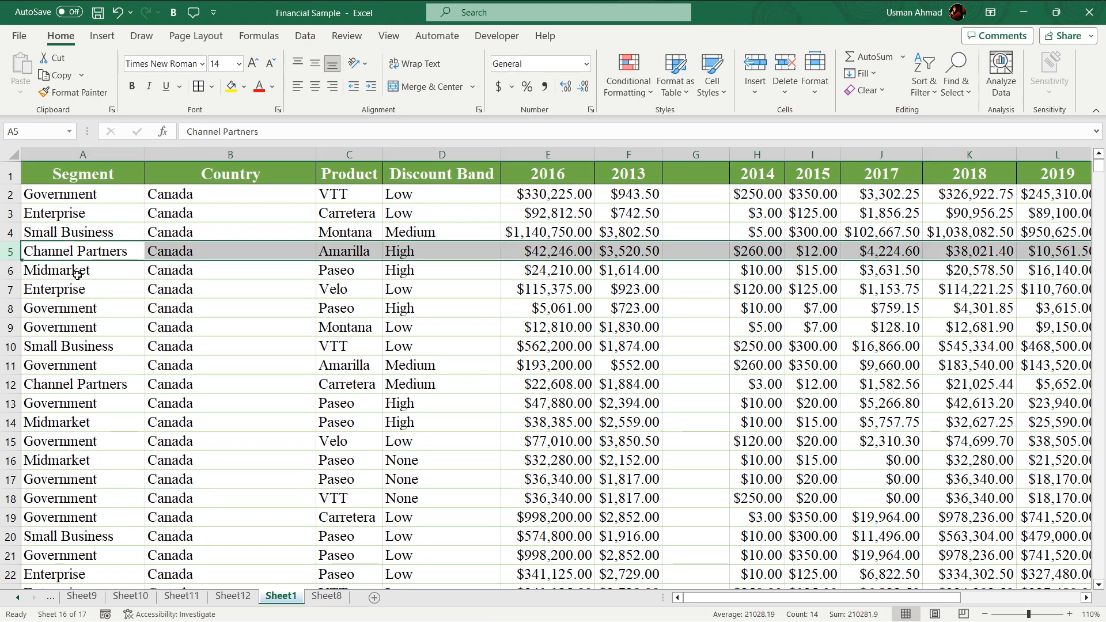
{"action": "left_click_drag", "start_coordinate": [115, 262], "coordinate": [117, 496]}
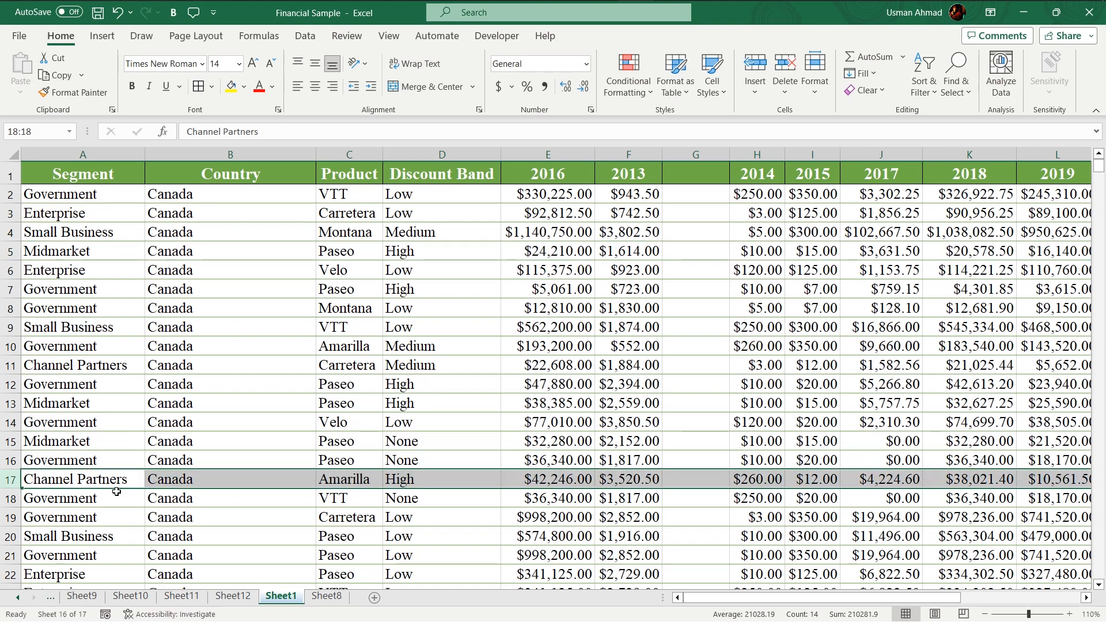
{"action": "left_click", "coordinate": [222, 551]}
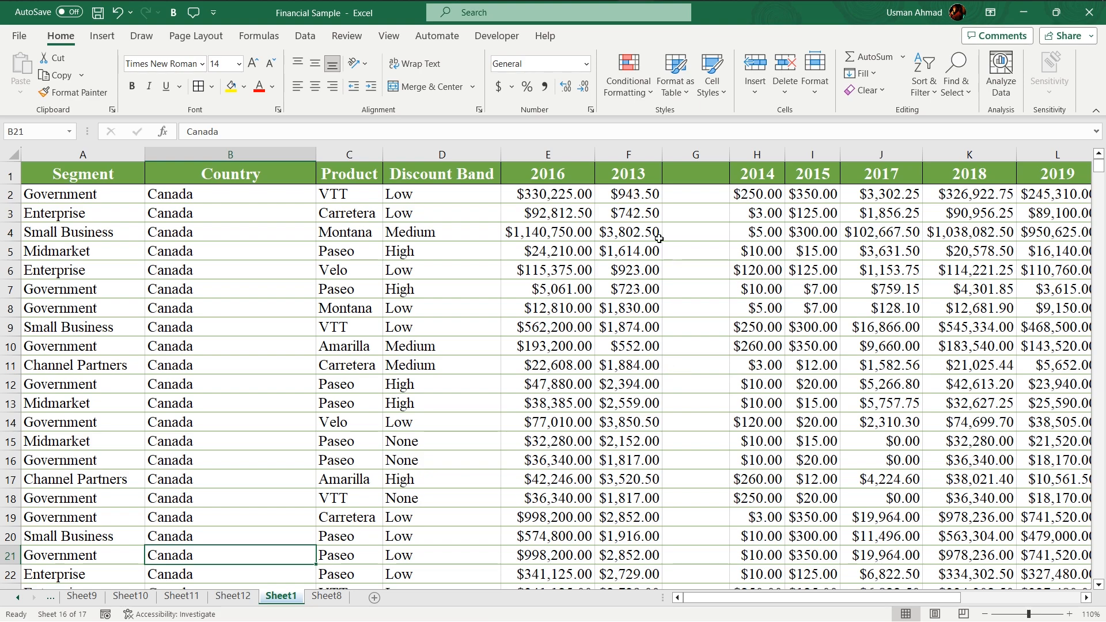
Narrow the 2013 column until it is too narrow to display its values.
{"action": "left_click_drag", "start_coordinate": [662, 154], "coordinate": [619, 154]}
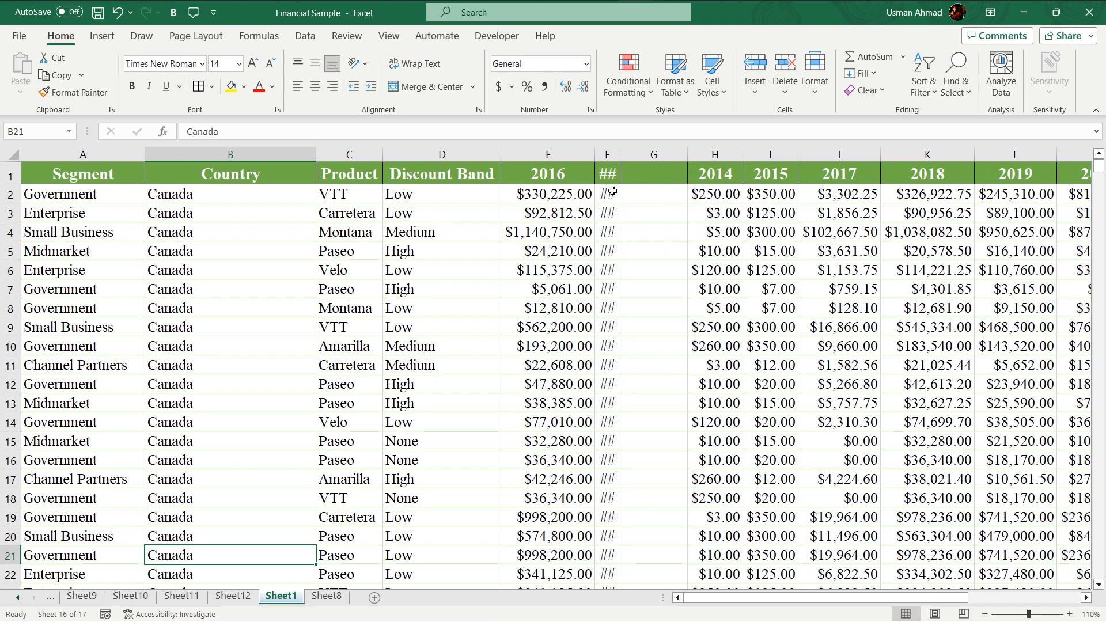
{"action": "scroll", "coordinate": [616, 345], "scroll_direction": "down", "scroll_amount": 3}
{"action": "scroll", "coordinate": [615, 344], "scroll_direction": "up", "scroll_amount": 3}
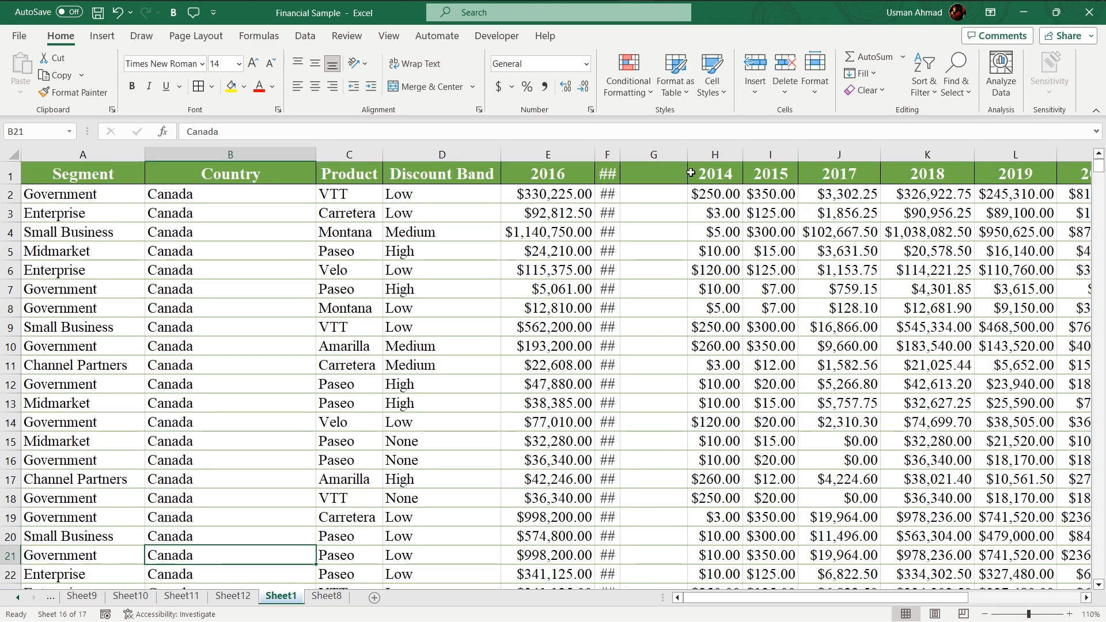
Delete the blank column between the 2013 and 2014 columns.
{"action": "right_click", "coordinate": [662, 155]}
{"action": "left_click", "coordinate": [700, 326]}
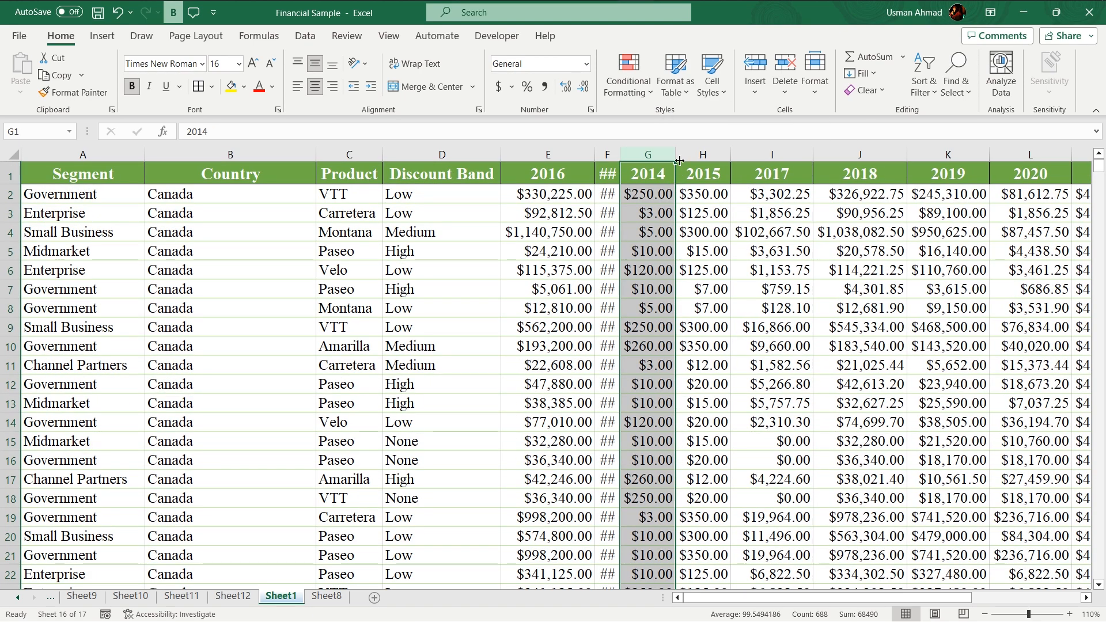
{"action": "left_click", "coordinate": [538, 190]}
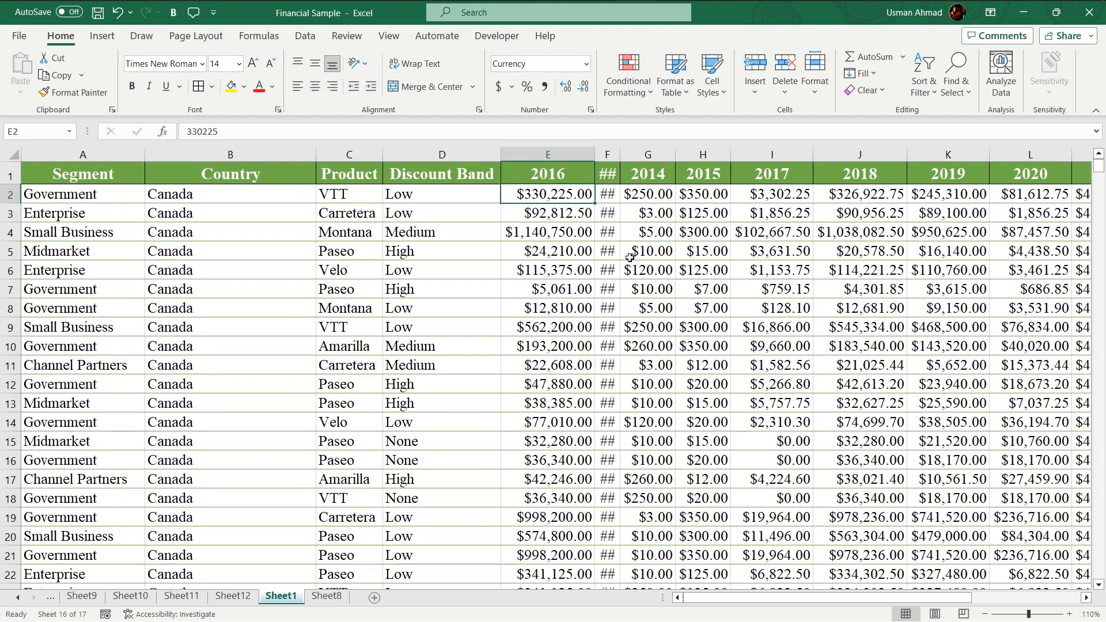
{"action": "left_click", "coordinate": [641, 285]}
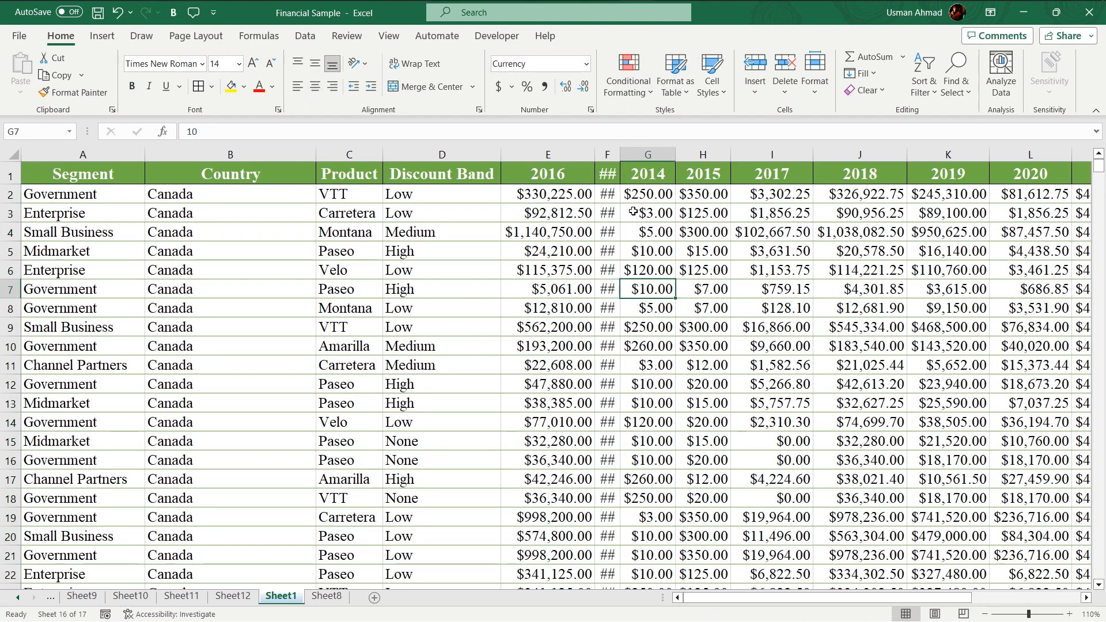
AutoFit the 2013 column's width to its contents and check its values down the sheet.
{"action": "double_click", "coordinate": [620, 154]}
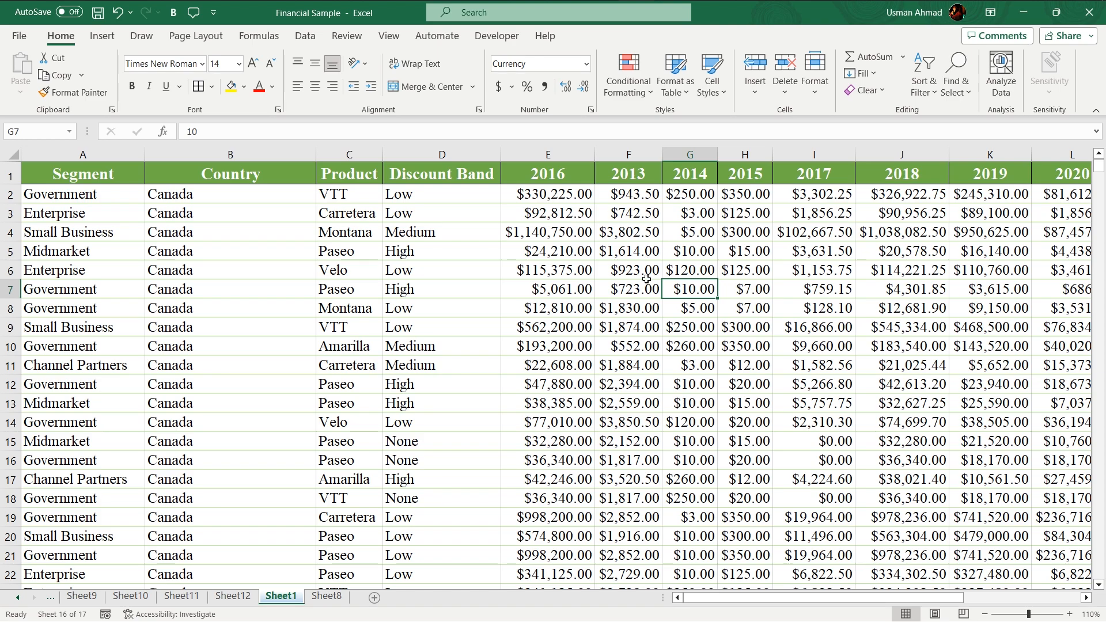
{"action": "scroll", "coordinate": [637, 372], "scroll_direction": "down", "scroll_amount": 20}
{"action": "scroll", "coordinate": [637, 373], "scroll_direction": "down", "scroll_amount": 18}
{"action": "scroll", "coordinate": [638, 371], "scroll_direction": "up", "scroll_amount": 20}
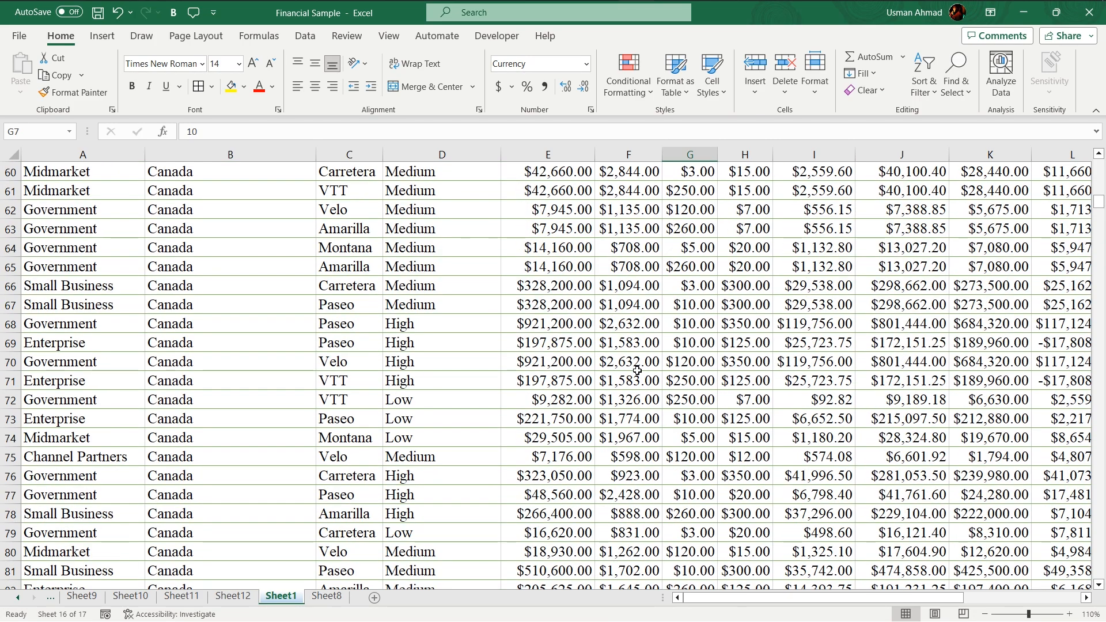
{"action": "scroll", "coordinate": [637, 370], "scroll_direction": "up", "scroll_amount": 20}
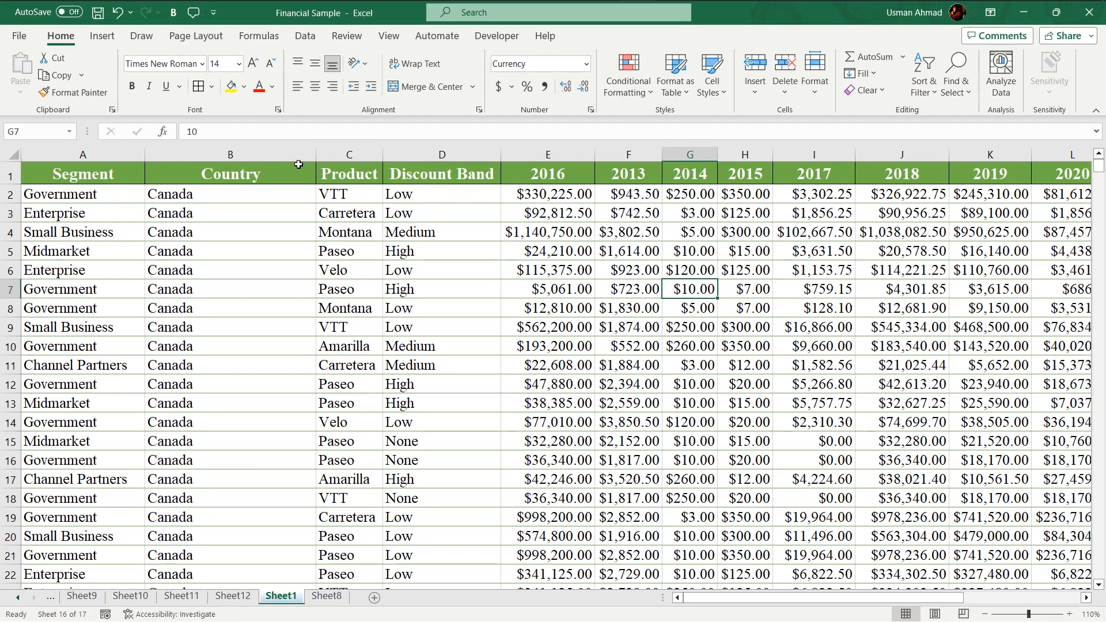
Set the width of all the year columns, E through N, to 20.
{"action": "left_click_drag", "start_coordinate": [345, 154], "coordinate": [982, 162]}
{"action": "left_click", "coordinate": [690, 213]}
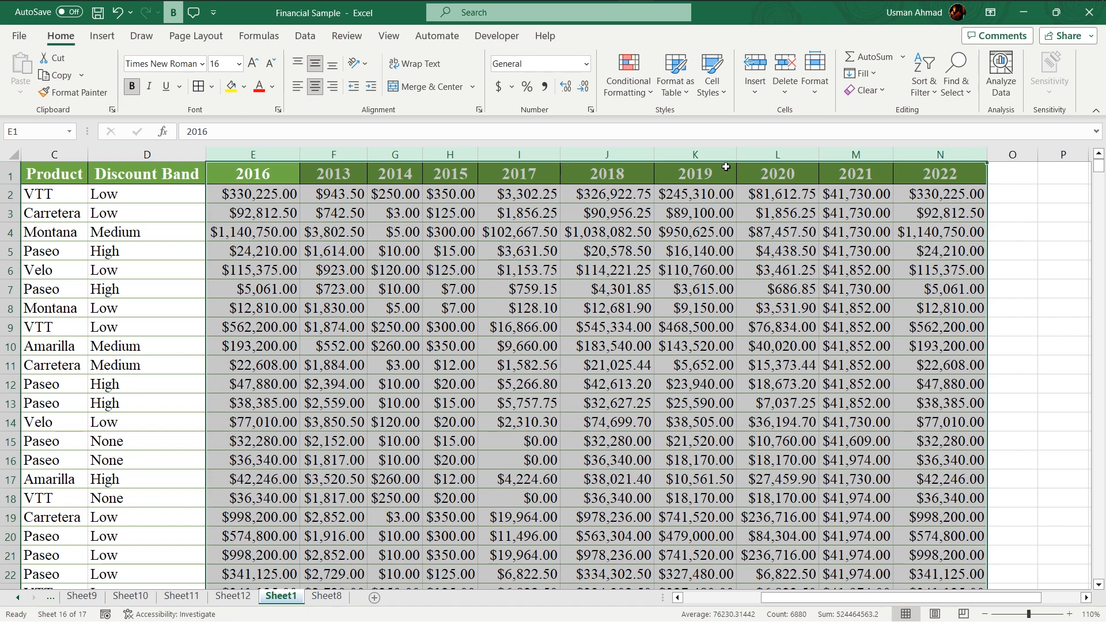
{"action": "left_click", "coordinate": [815, 95]}
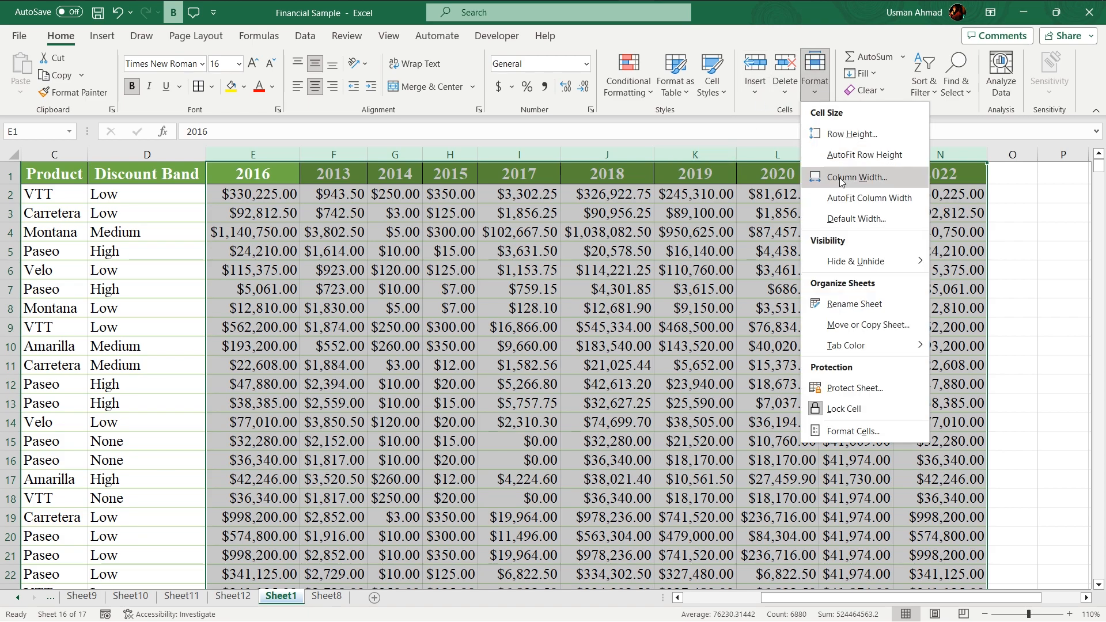
{"action": "left_click", "coordinate": [839, 178]}
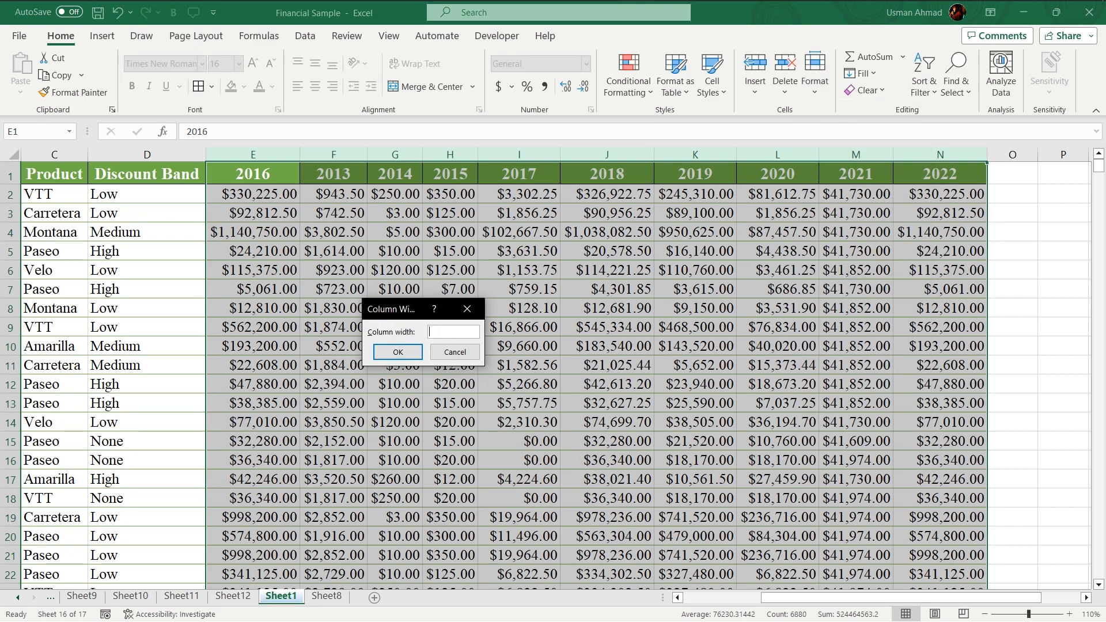
{"action": "type", "text": "20"}
{"action": "left_click", "coordinate": [396, 352]}
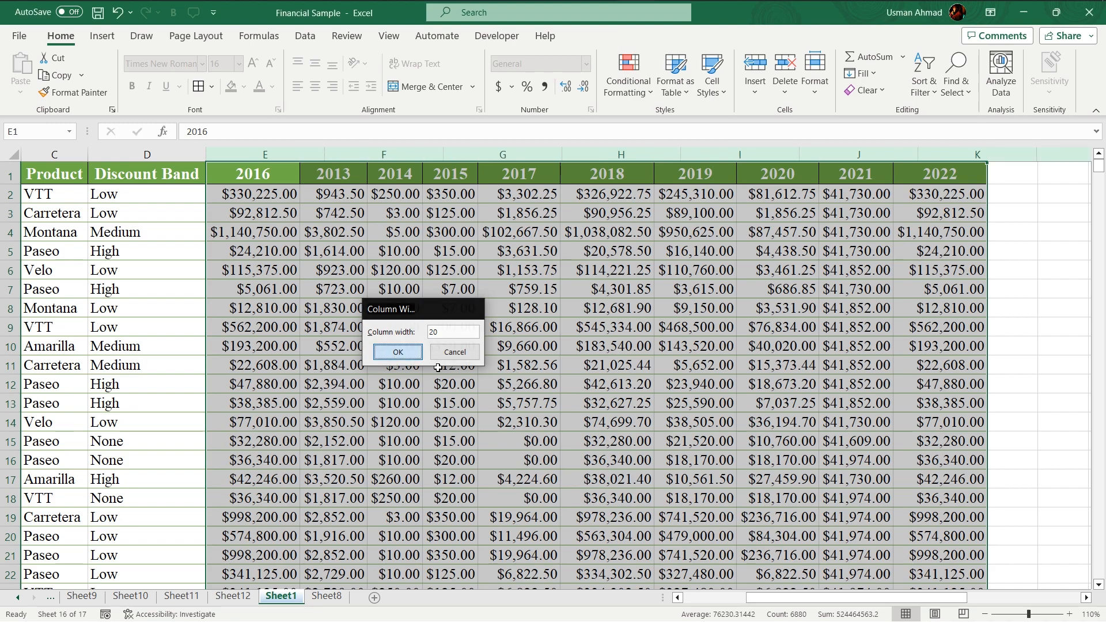
{"action": "left_click", "coordinate": [299, 256]}
{"action": "left_click_drag", "start_coordinate": [269, 175], "coordinate": [920, 286]}
Set the height of rows 2 through 16 to 20.
{"action": "left_click_drag", "start_coordinate": [871, 600], "coordinate": [599, 615]}
{"action": "scroll", "coordinate": [181, 255], "scroll_direction": "up", "scroll_amount": 4}
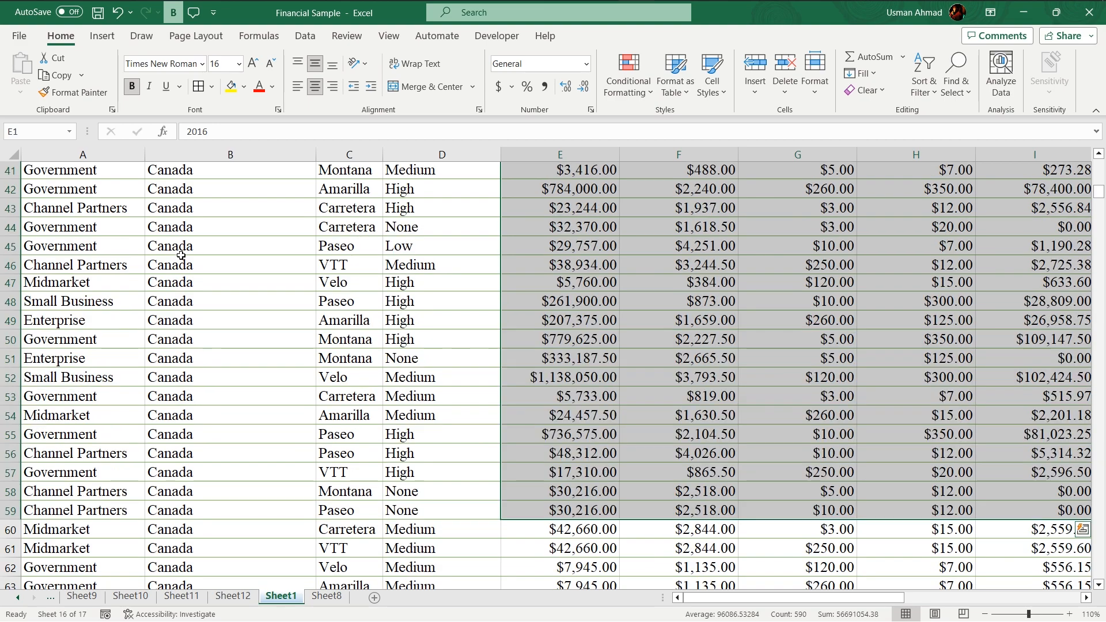
{"action": "scroll", "coordinate": [181, 255], "scroll_direction": "up", "scroll_amount": 13}
{"action": "left_click_drag", "start_coordinate": [11, 194], "coordinate": [10, 460]}
{"action": "left_click", "coordinate": [815, 75]}
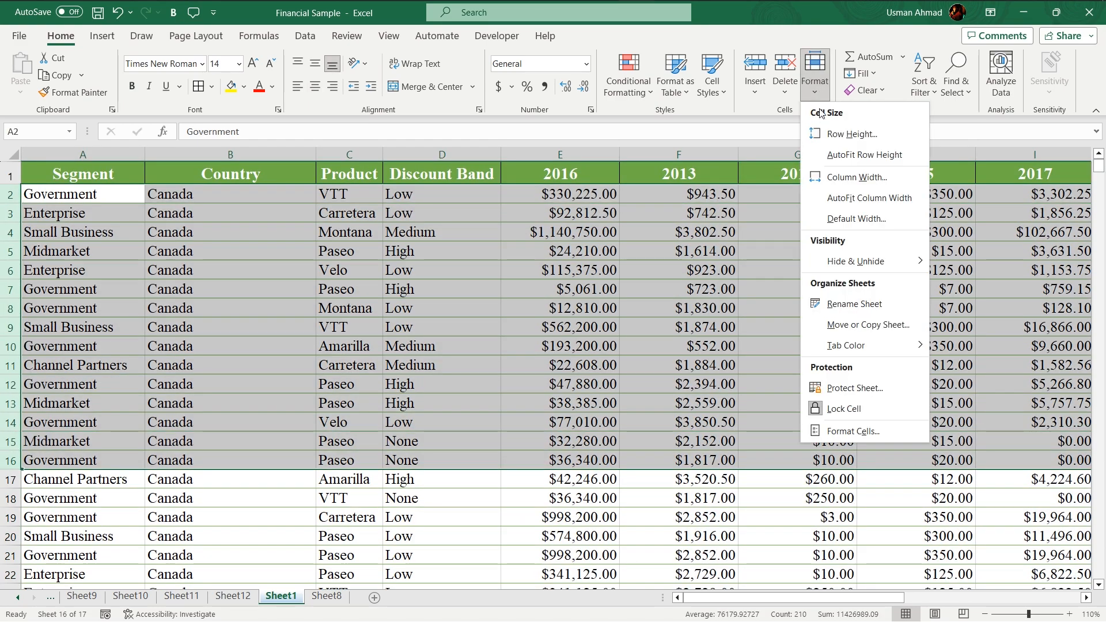
{"action": "left_click", "coordinate": [852, 134]}
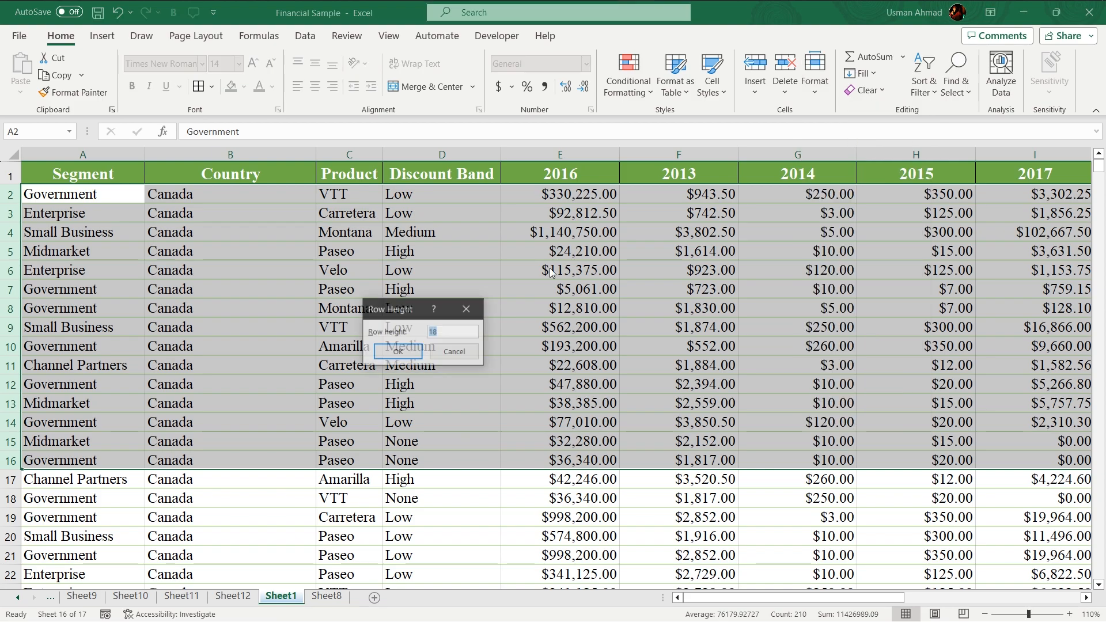
{"action": "left_click", "coordinate": [455, 331]}
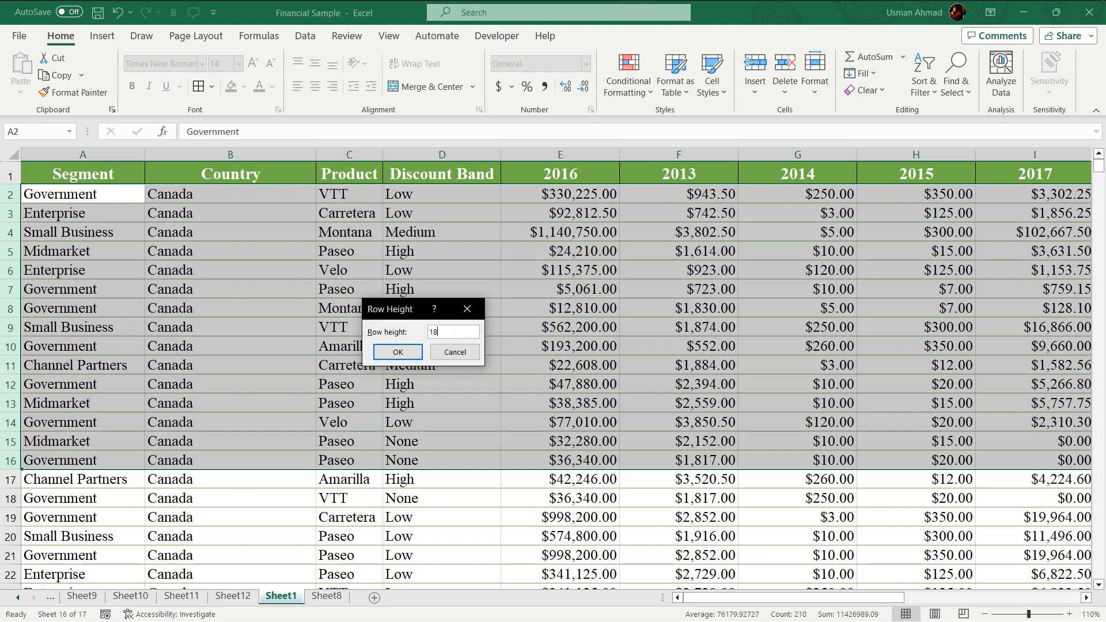
{"action": "type", "text": "20"}
{"action": "left_click", "coordinate": [397, 352]}
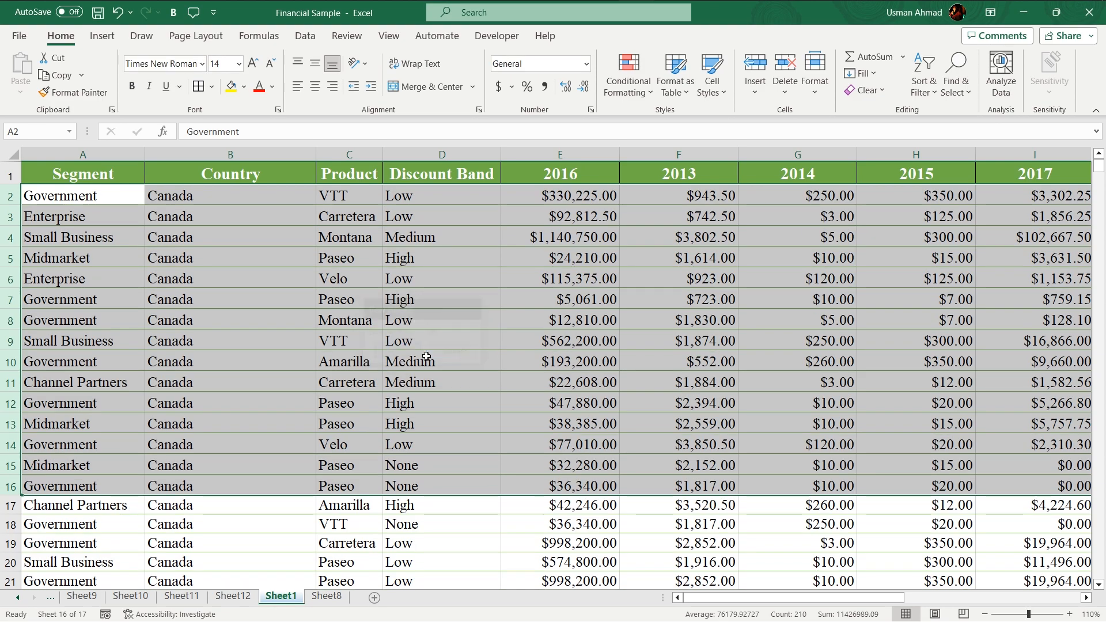
{"action": "left_click", "coordinate": [84, 305]}
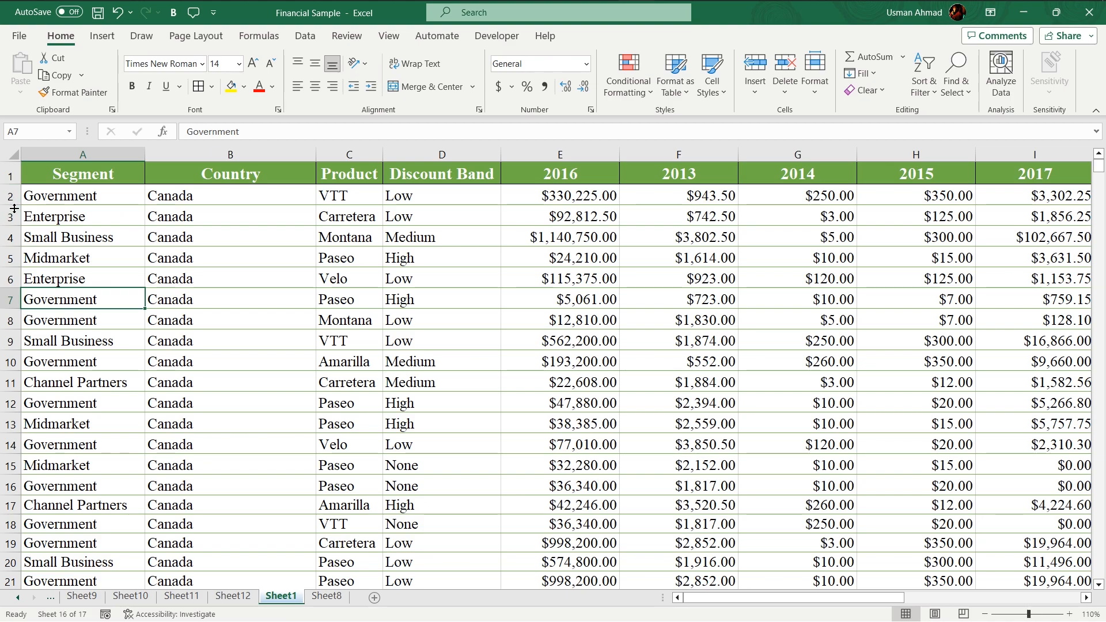
Set the height of rows 2 through 17 to 30 and check the enlarged rows.
{"action": "left_click_drag", "start_coordinate": [10, 196], "coordinate": [10, 506]}
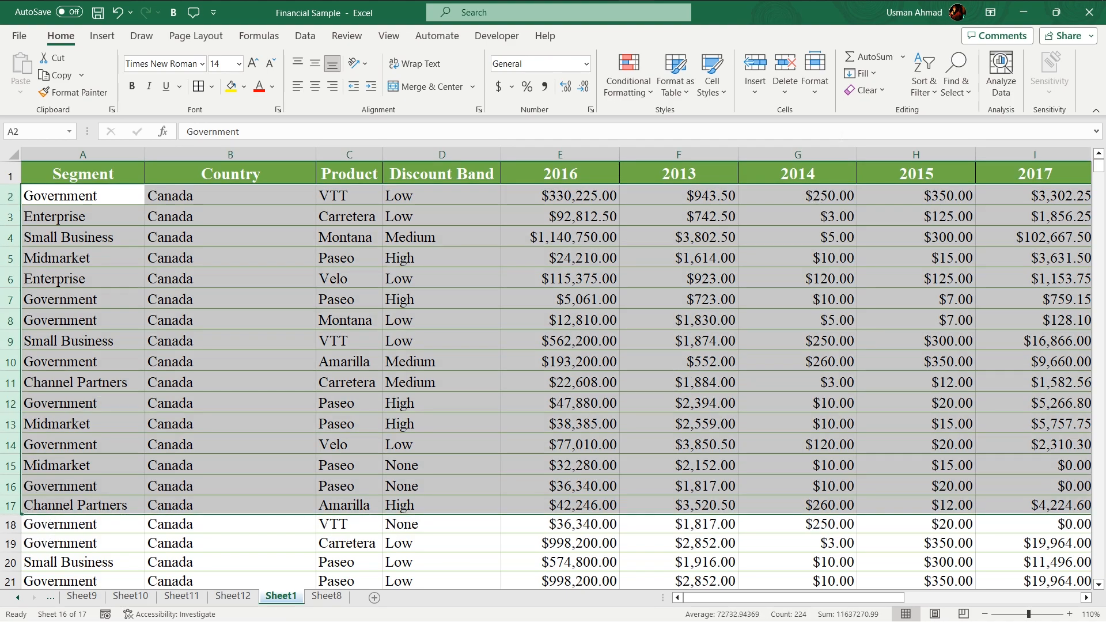
{"action": "left_click", "coordinate": [813, 84]}
{"action": "left_click", "coordinate": [838, 154]}
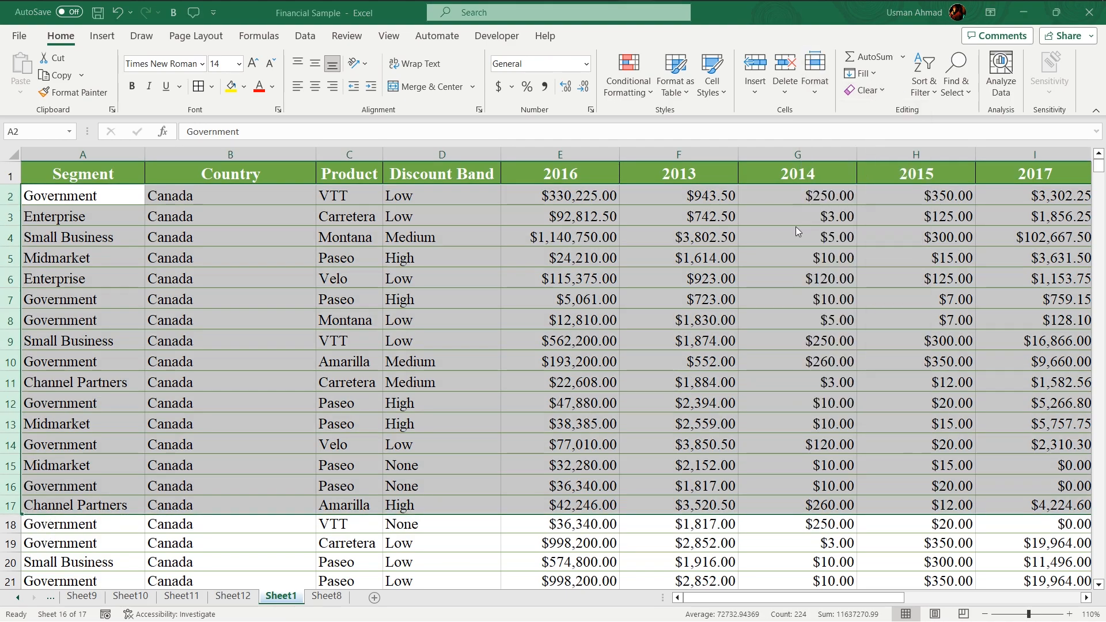
{"action": "type", "text": "30"}
{"action": "key", "text": "Return"}
{"action": "left_click", "coordinate": [149, 300]}
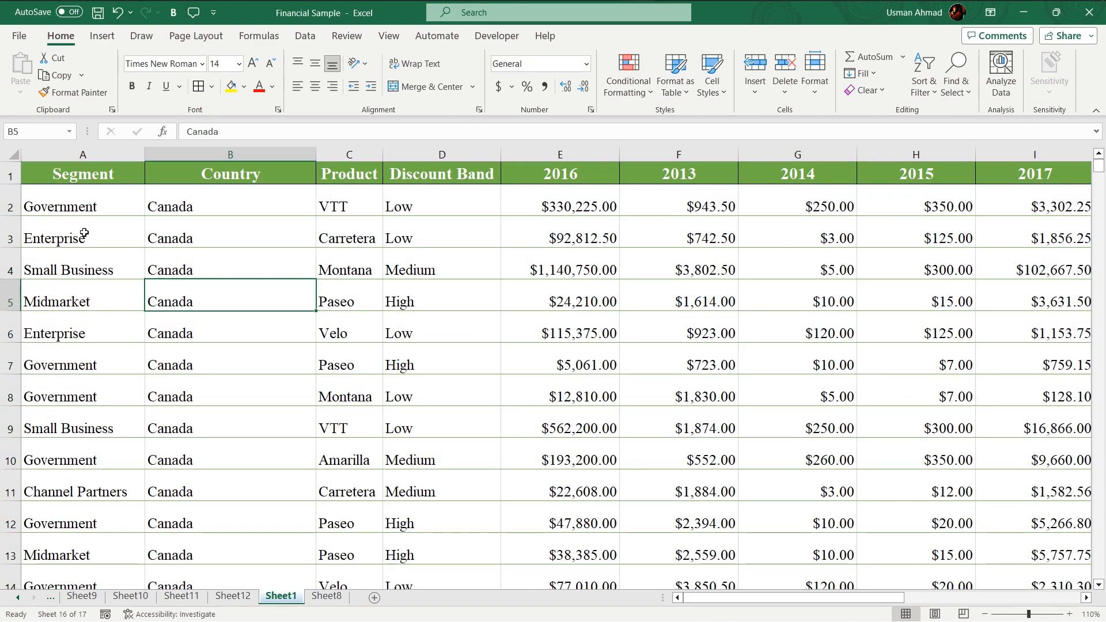
{"action": "scroll", "coordinate": [153, 387], "scroll_direction": "down", "scroll_amount": 4}
{"action": "scroll", "coordinate": [154, 388], "scroll_direction": "up", "scroll_amount": 4}
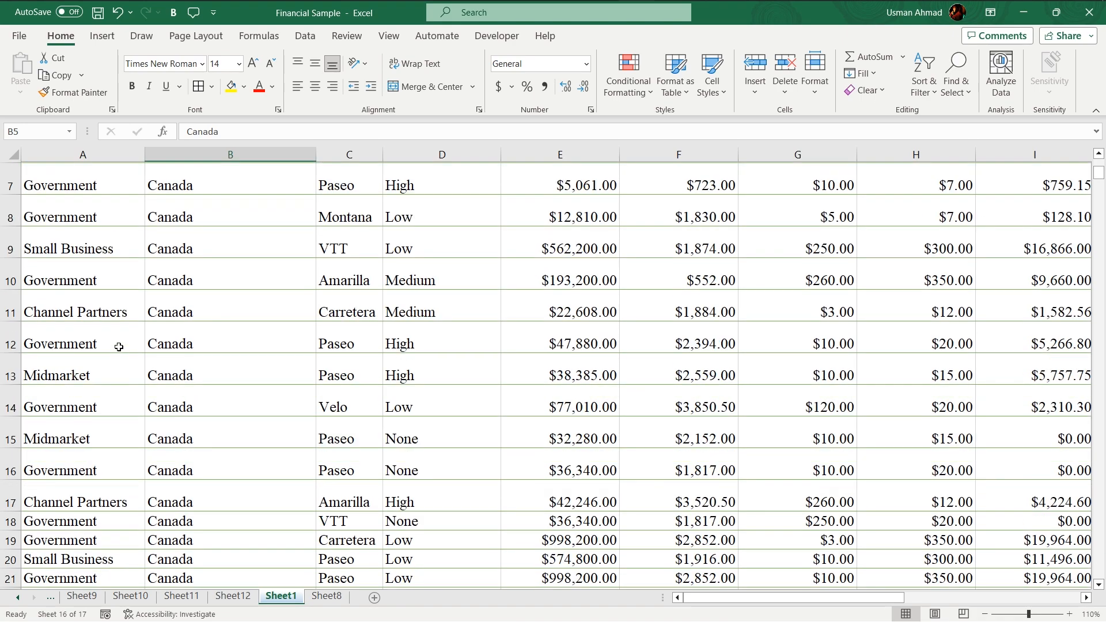
AutoFit the height of rows 2 through 16 to their contents.
{"action": "left_click_drag", "start_coordinate": [10, 206], "coordinate": [11, 603]}
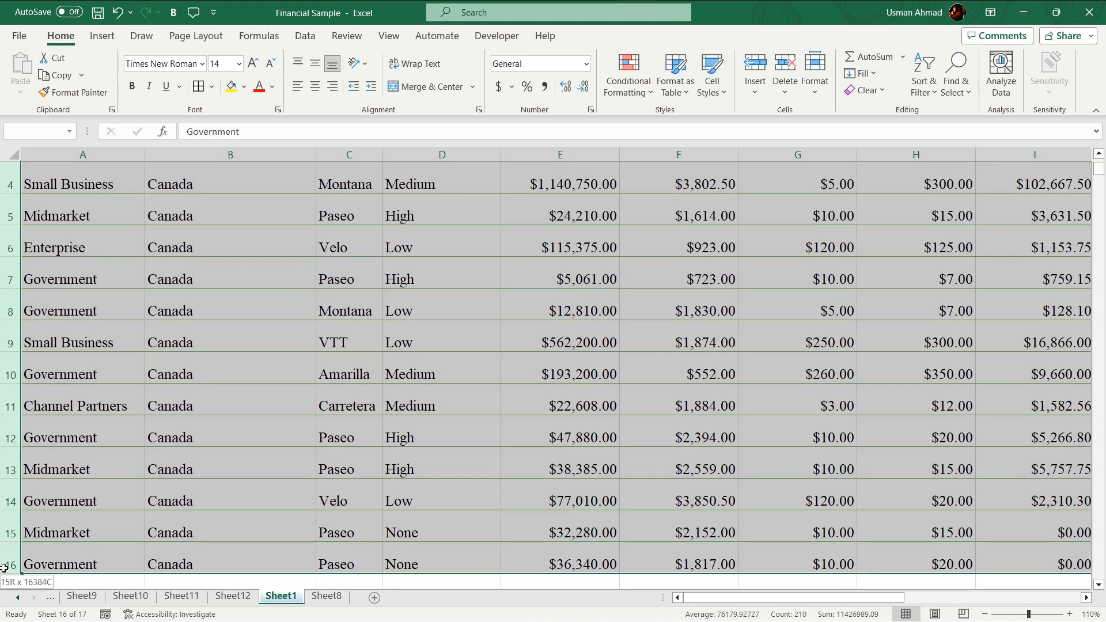
{"action": "left_click", "coordinate": [817, 89]}
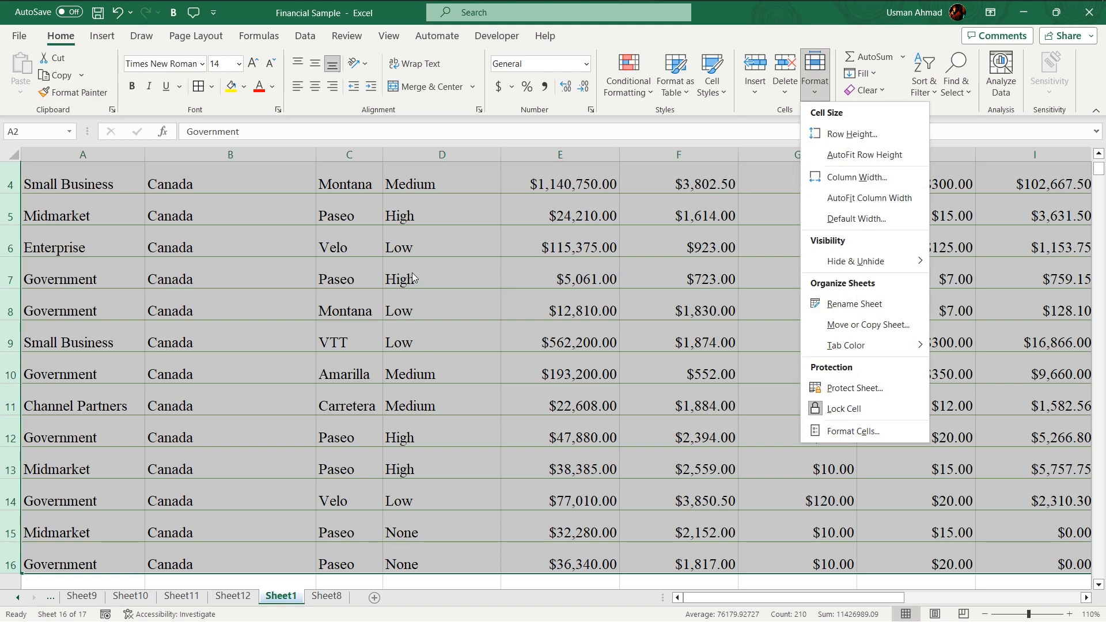
{"action": "scroll", "coordinate": [408, 278], "scroll_direction": "up", "scroll_amount": 1}
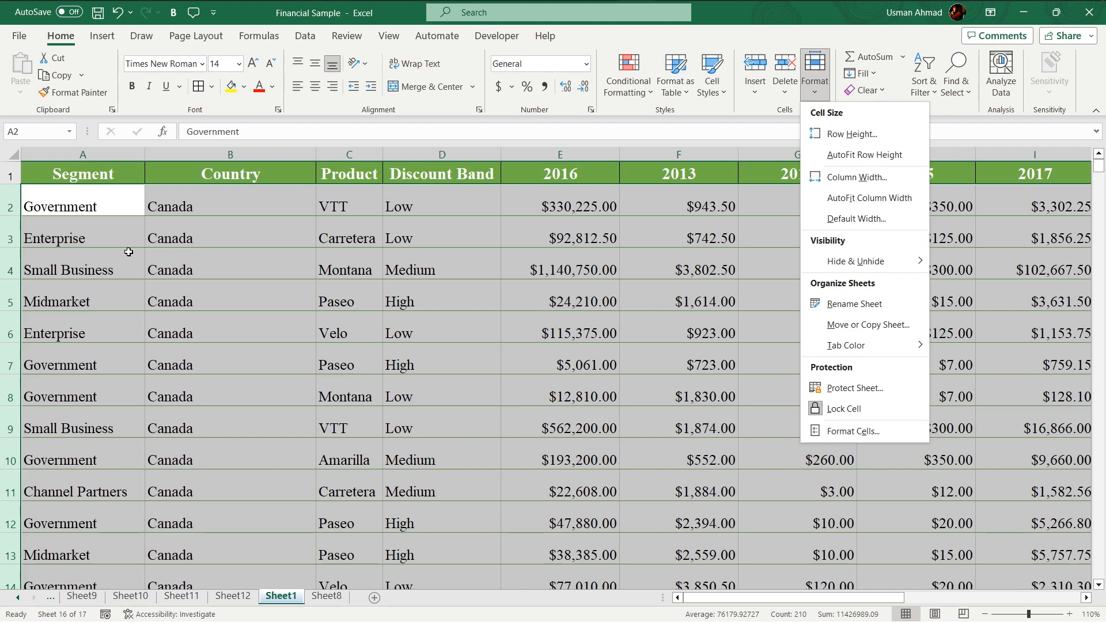
{"action": "left_click", "coordinate": [880, 155]}
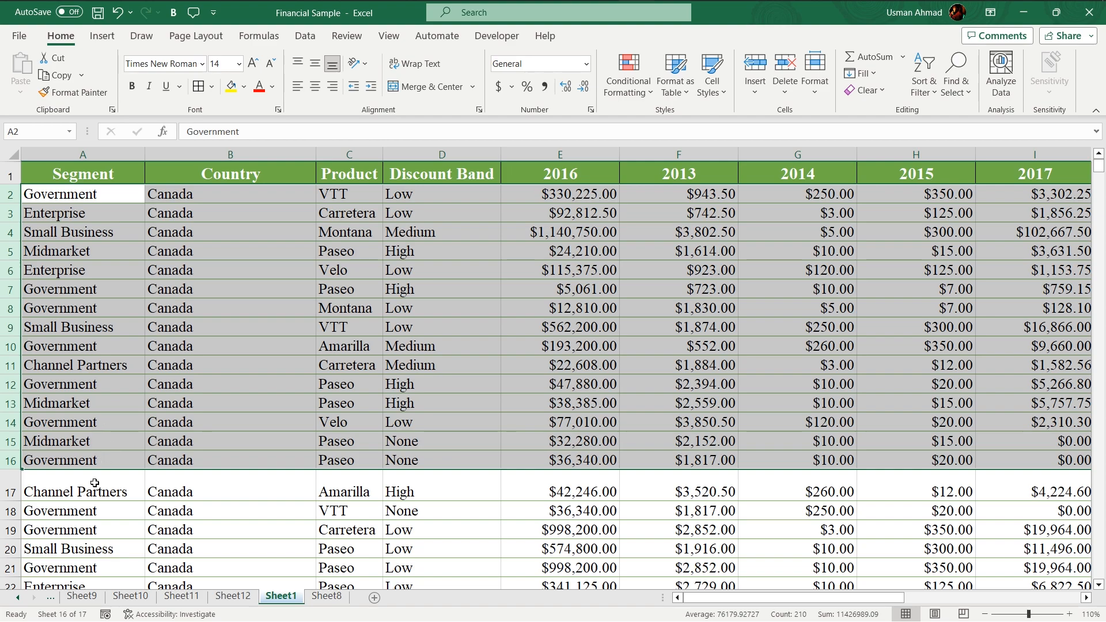
{"action": "left_click", "coordinate": [121, 515]}
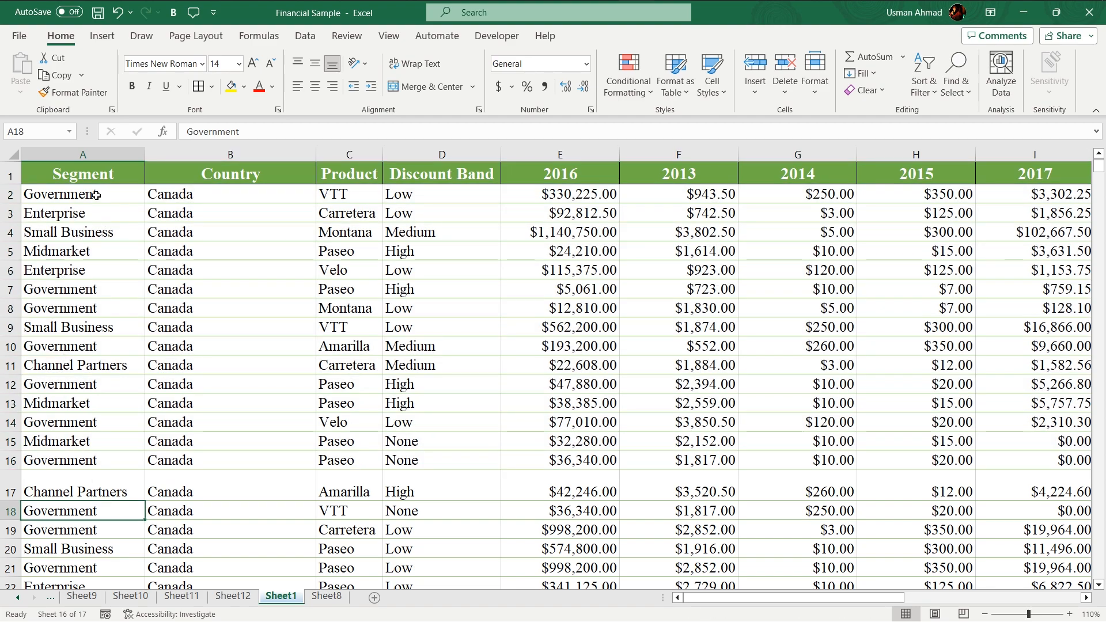
Select the entire data table and AutoFit all its row heights.
{"action": "left_click_drag", "start_coordinate": [234, 172], "coordinate": [806, 311]}
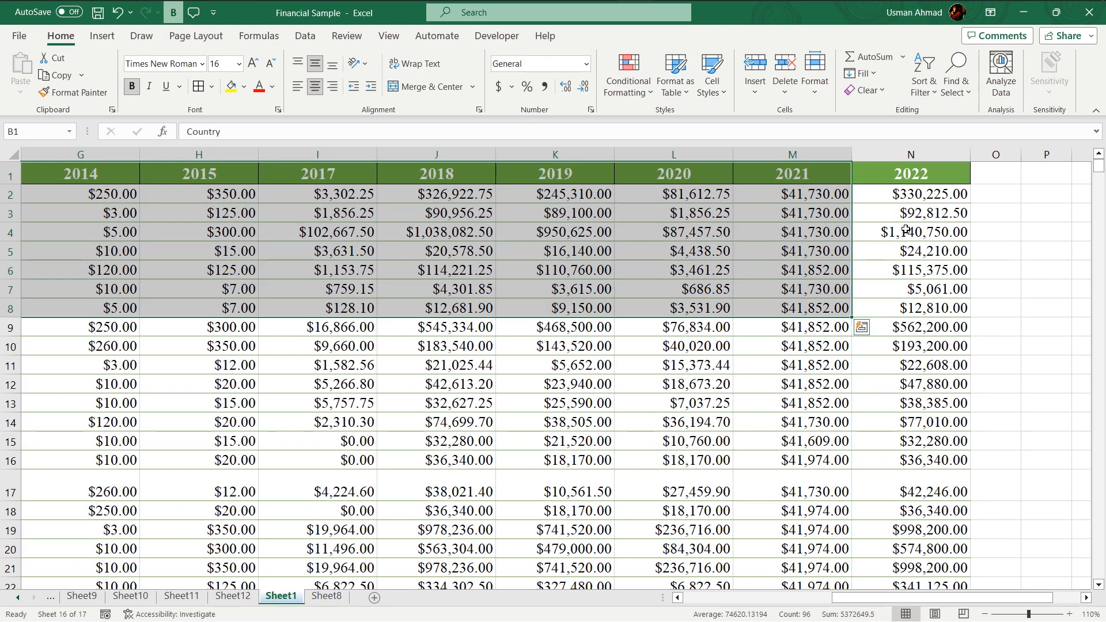
{"action": "left_click", "coordinate": [906, 230]}
{"action": "key", "text": "ctrl+a"}
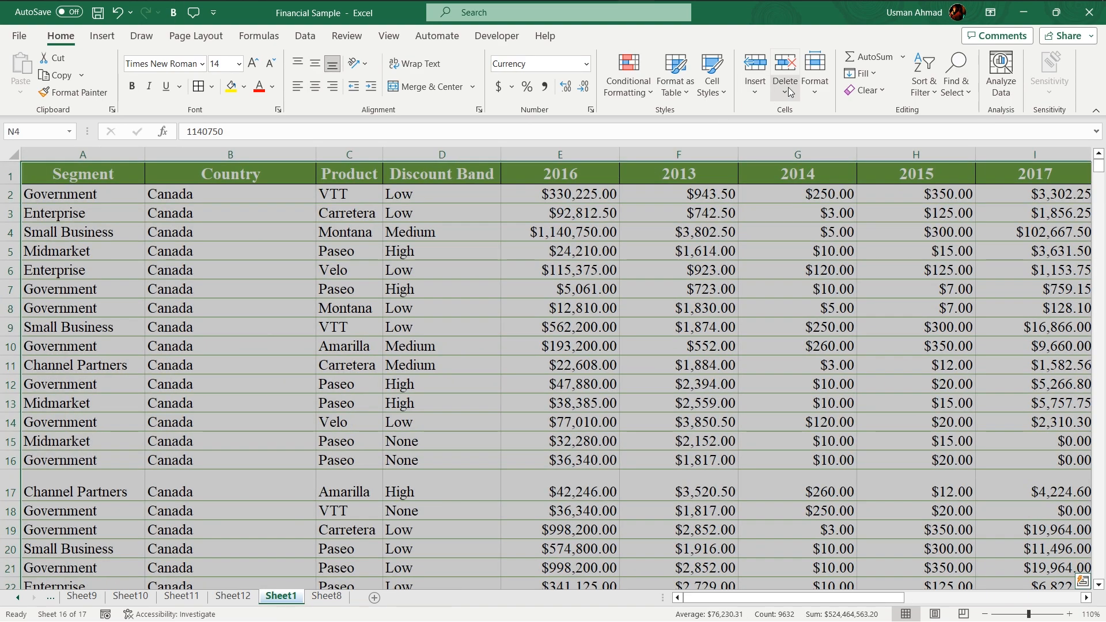
{"action": "left_click", "coordinate": [821, 90]}
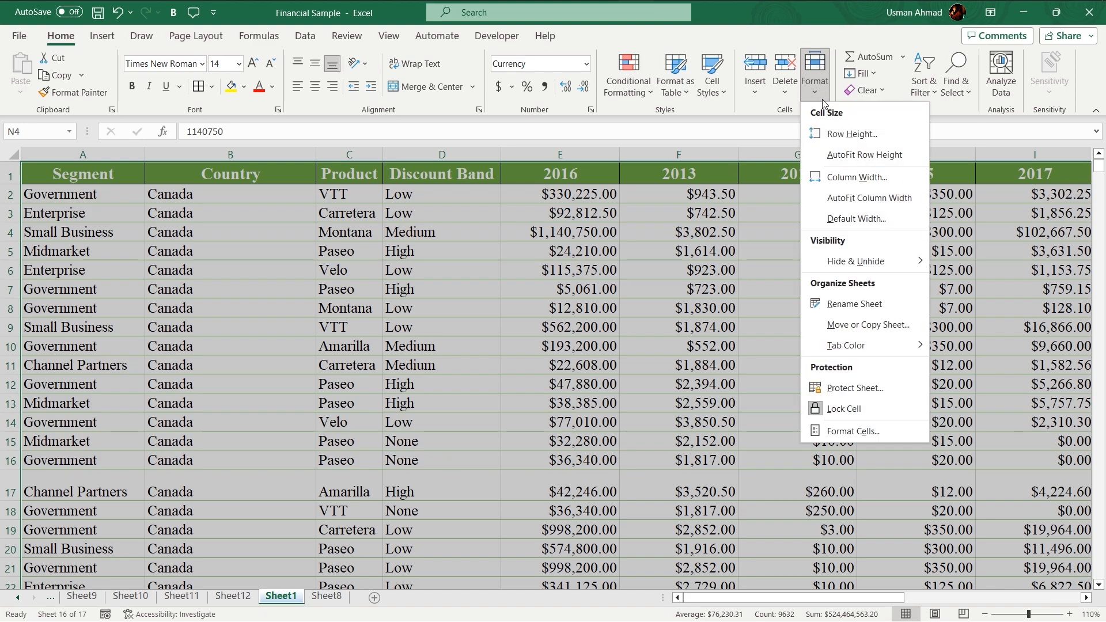
{"action": "left_click", "coordinate": [841, 154]}
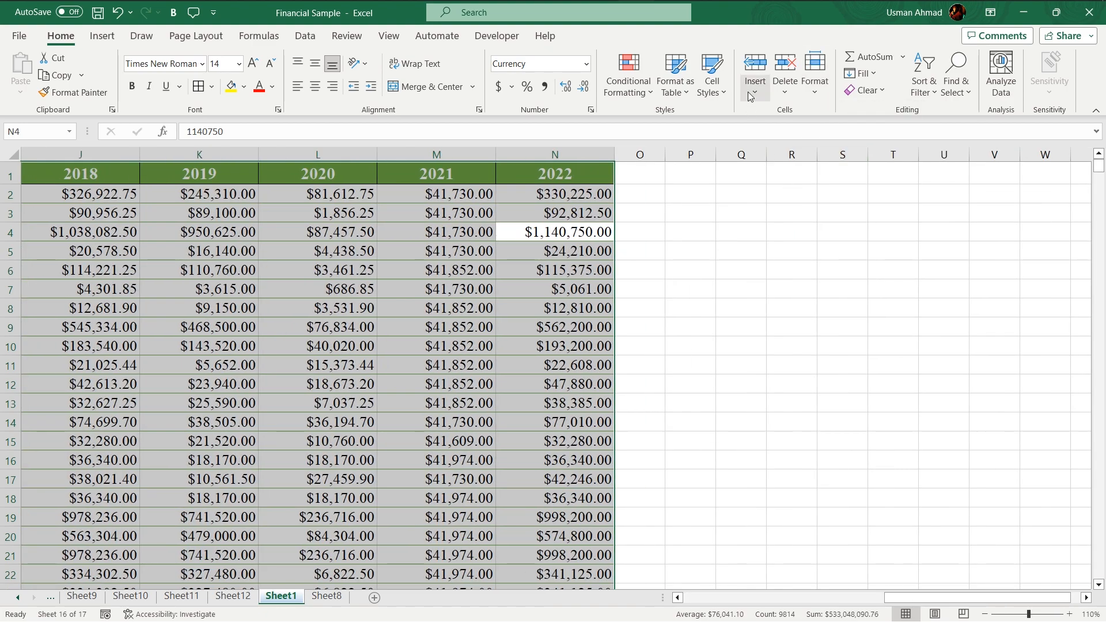
AutoFit the widths of all the table's columns and check the values down the sheet.
{"action": "left_click", "coordinate": [814, 84]}
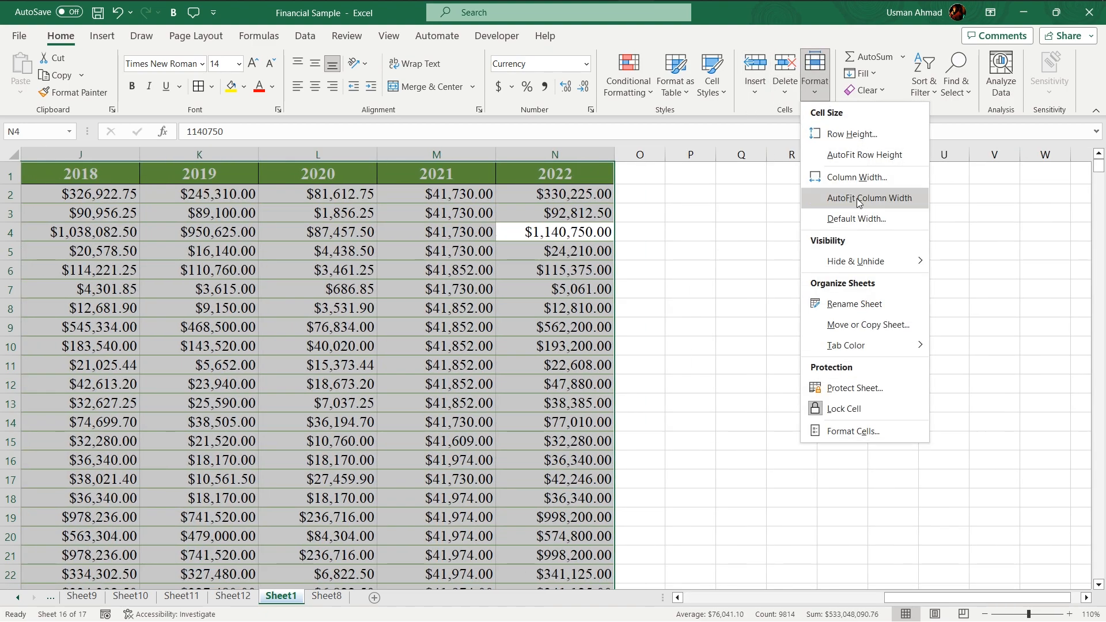
{"action": "left_click", "coordinate": [858, 202]}
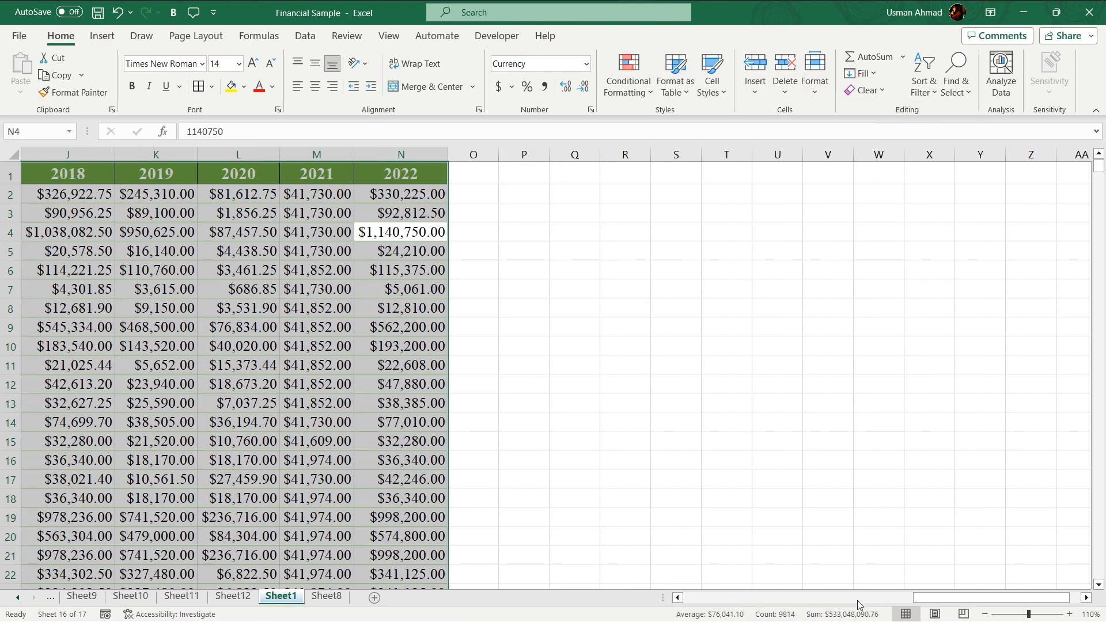
{"action": "left_click", "coordinate": [852, 607]}
{"action": "left_click", "coordinate": [636, 381]}
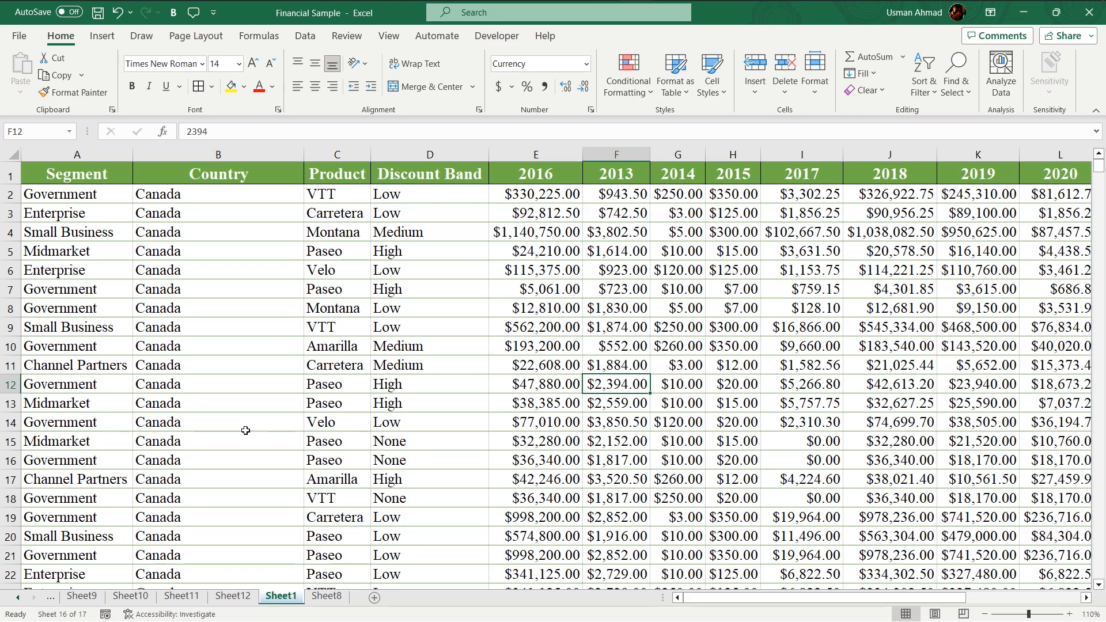
{"action": "scroll", "coordinate": [428, 434], "scroll_direction": "down", "scroll_amount": 1}
{"action": "scroll", "coordinate": [428, 435], "scroll_direction": "down", "scroll_amount": 20}
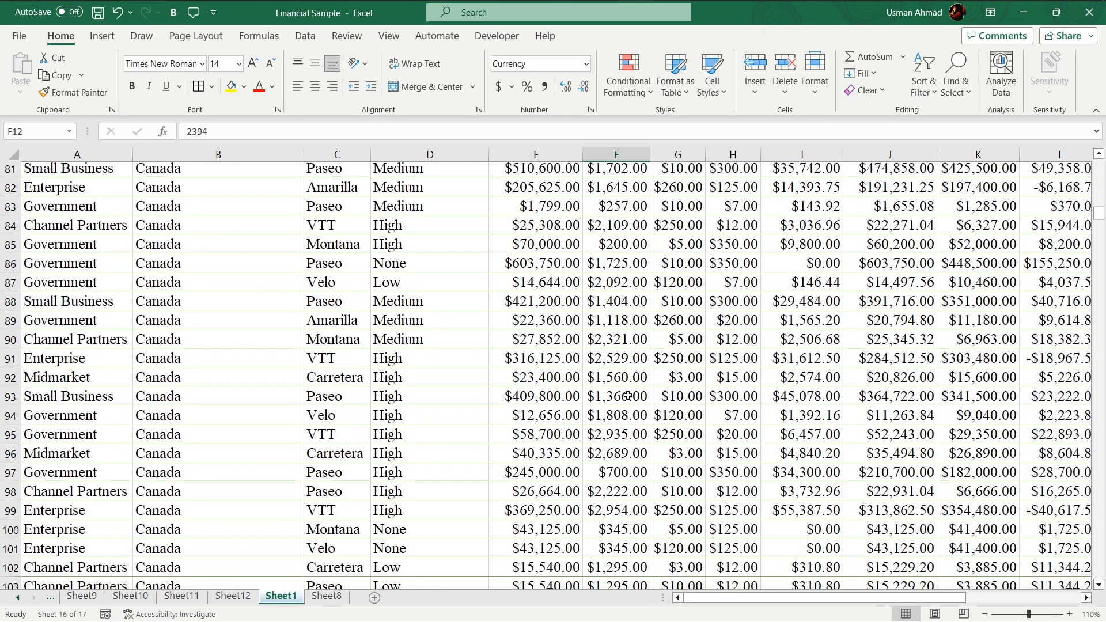
{"action": "scroll", "coordinate": [658, 391], "scroll_direction": "down", "scroll_amount": 8}
{"action": "scroll", "coordinate": [494, 383], "scroll_direction": "up", "scroll_amount": 20}
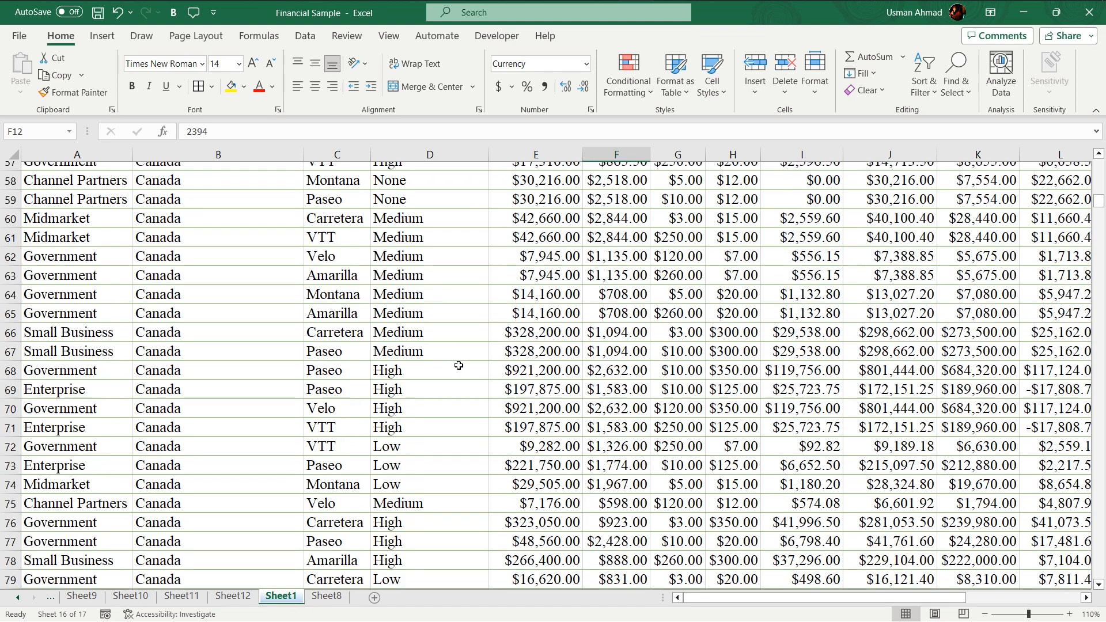
{"action": "scroll", "coordinate": [458, 365], "scroll_direction": "up", "scroll_amount": 12}
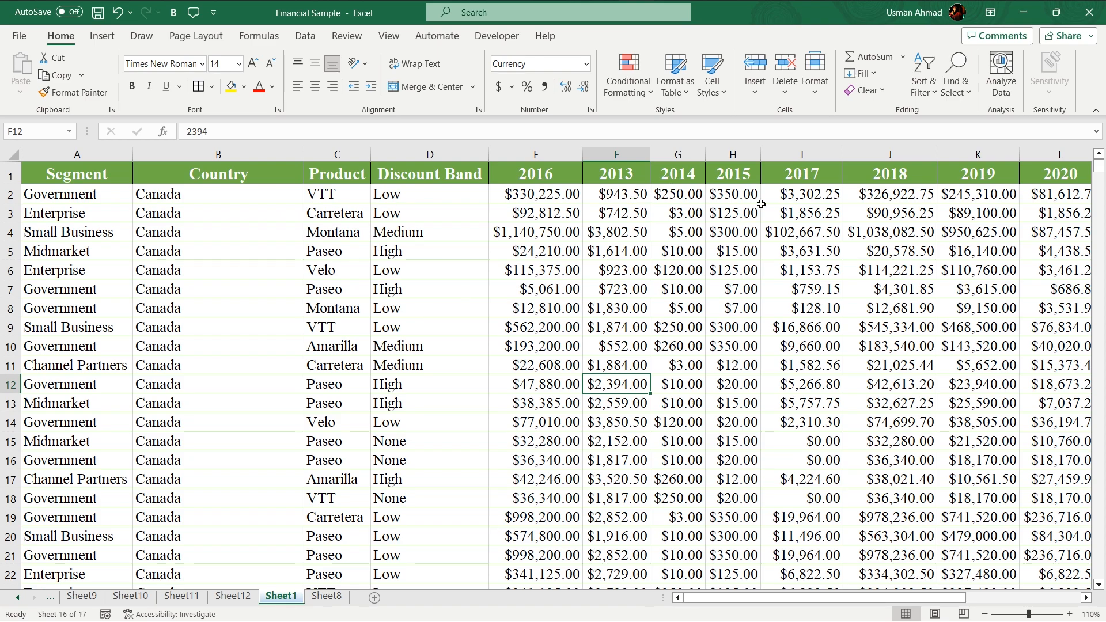
Group the 2013, 2014 and 2015 columns, F through H, in an outline.
{"action": "left_click_drag", "start_coordinate": [534, 155], "coordinate": [746, 153]}
{"action": "left_click", "coordinate": [689, 267]}
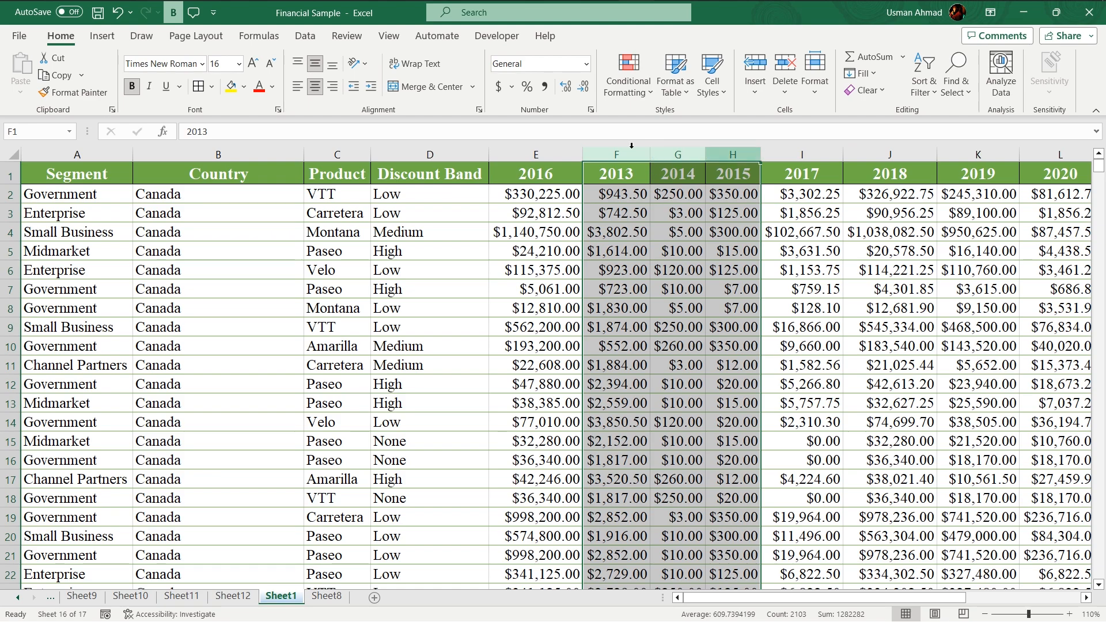
{"action": "left_click", "coordinate": [305, 36]}
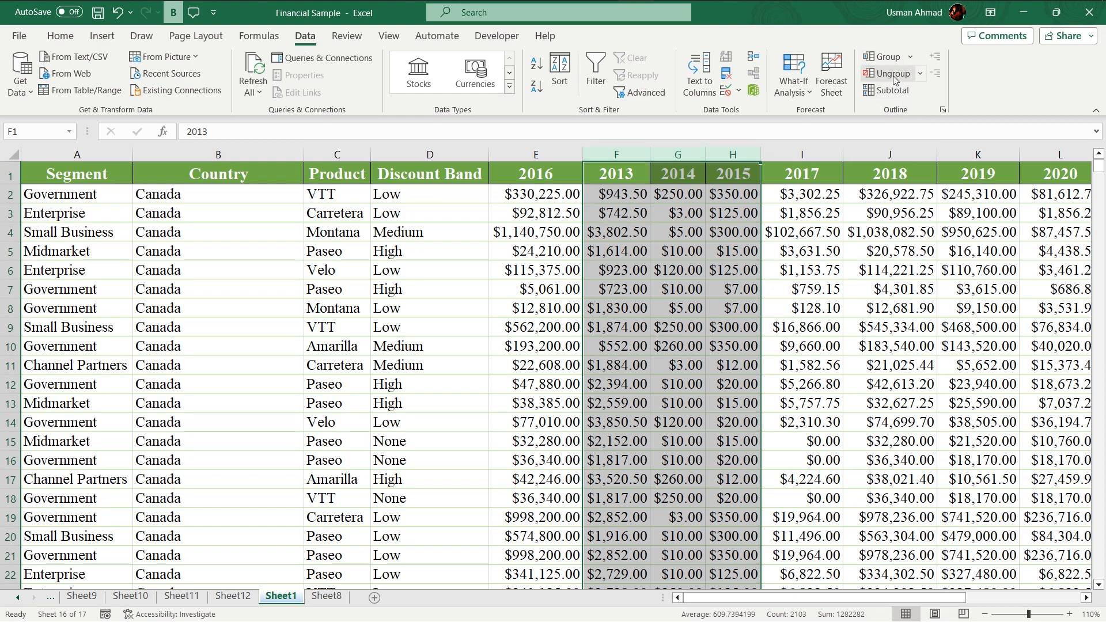
{"action": "left_click", "coordinate": [886, 57]}
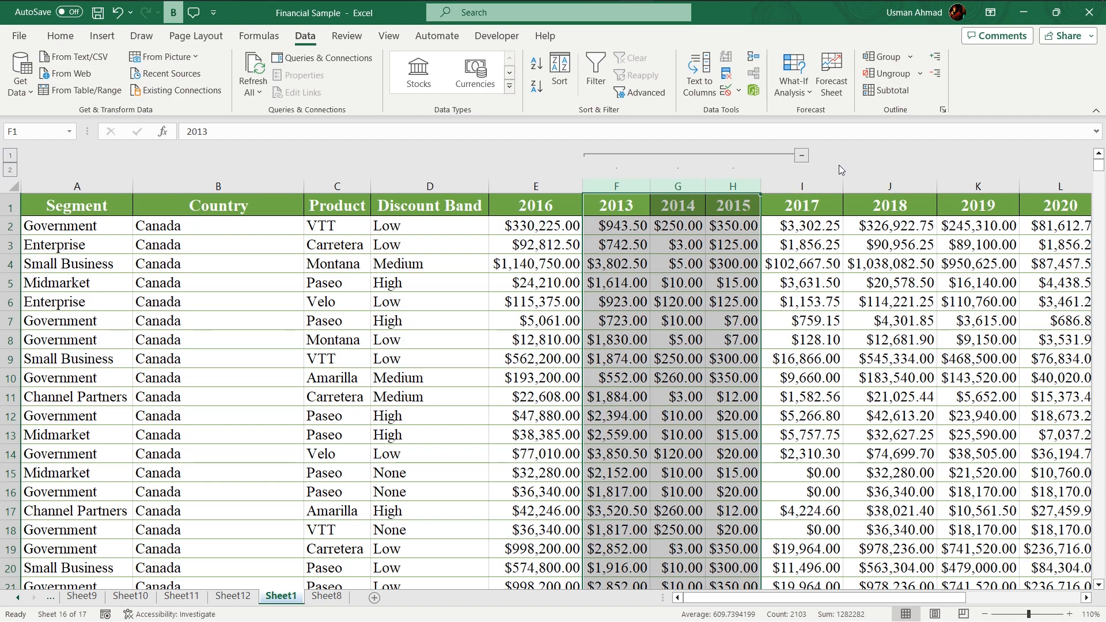
Collapse and expand the 2013–2015 column group twice, using outline level 2 for the last expansion.
{"action": "left_click", "coordinate": [800, 155]}
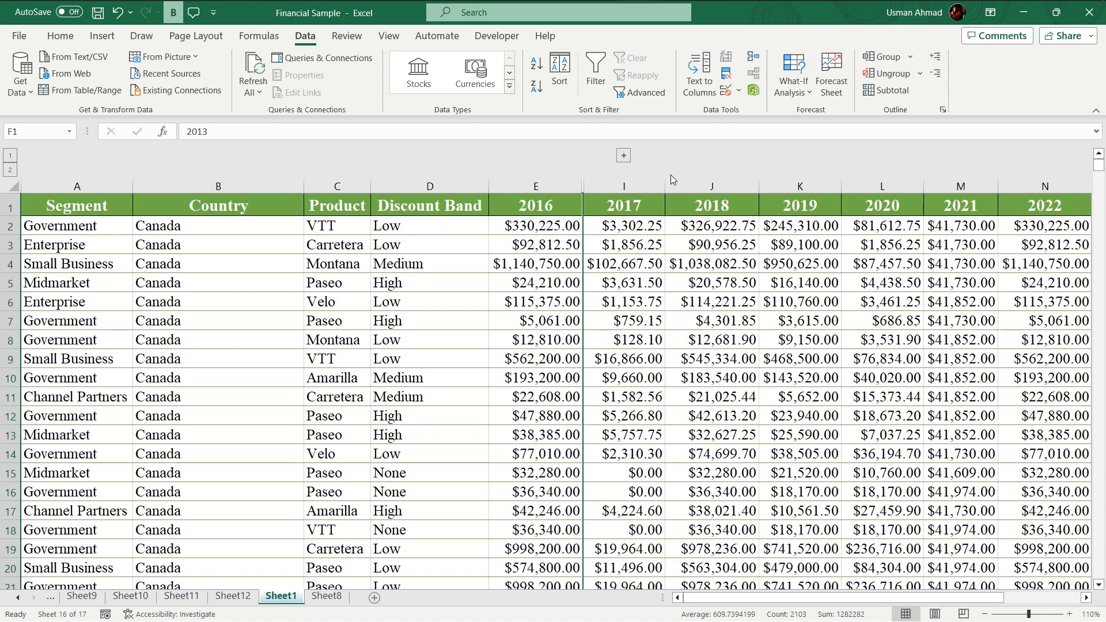
{"action": "left_click", "coordinate": [624, 156]}
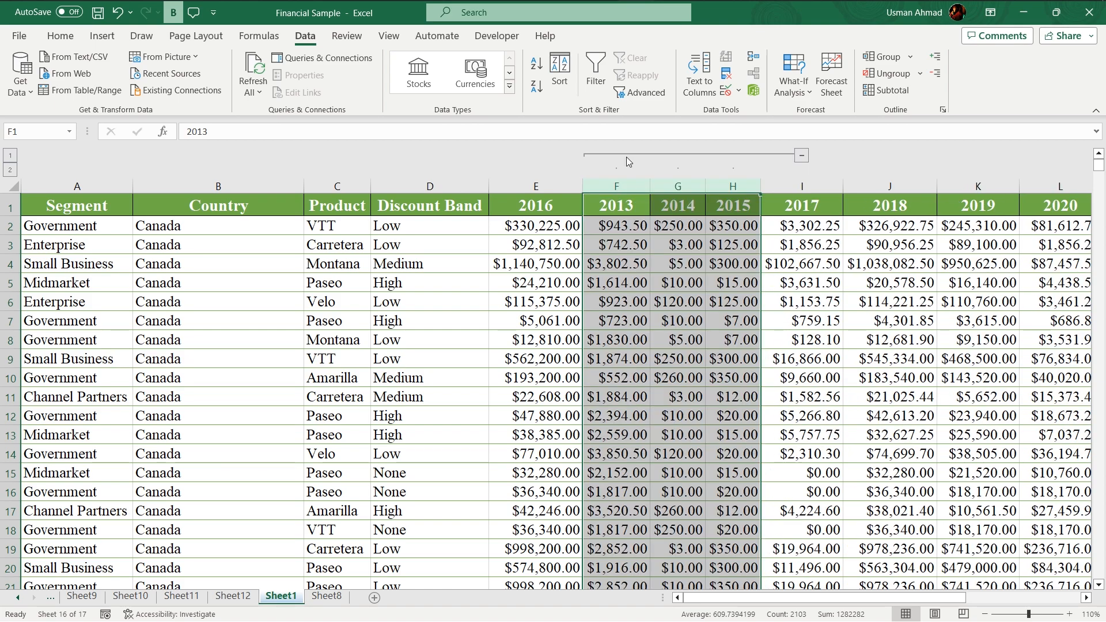
{"action": "left_click", "coordinate": [801, 156]}
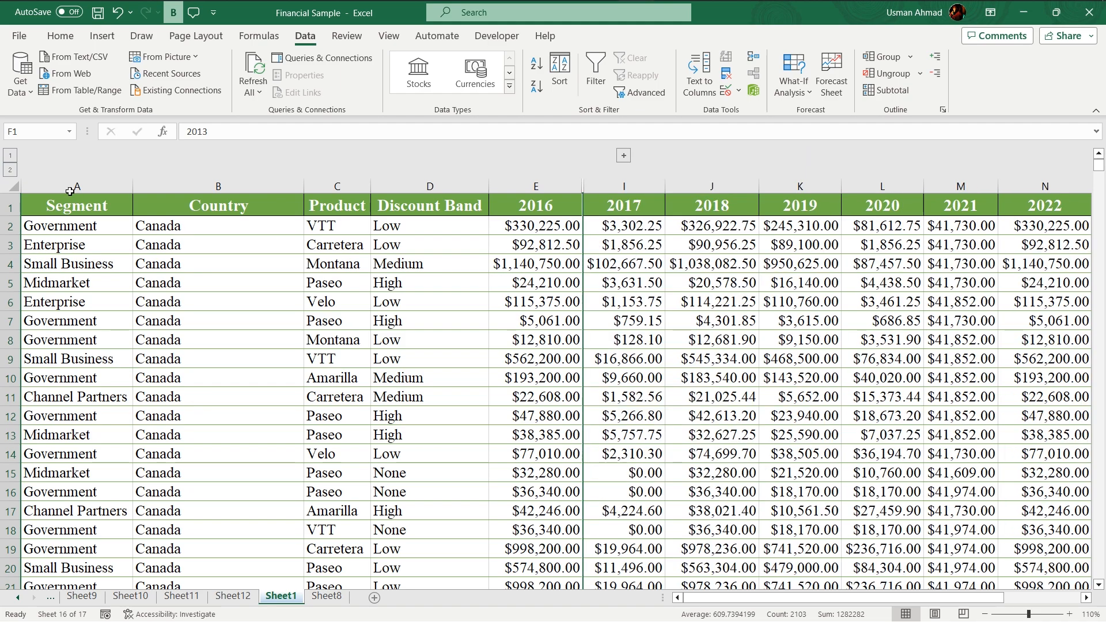
{"action": "left_click", "coordinate": [10, 171]}
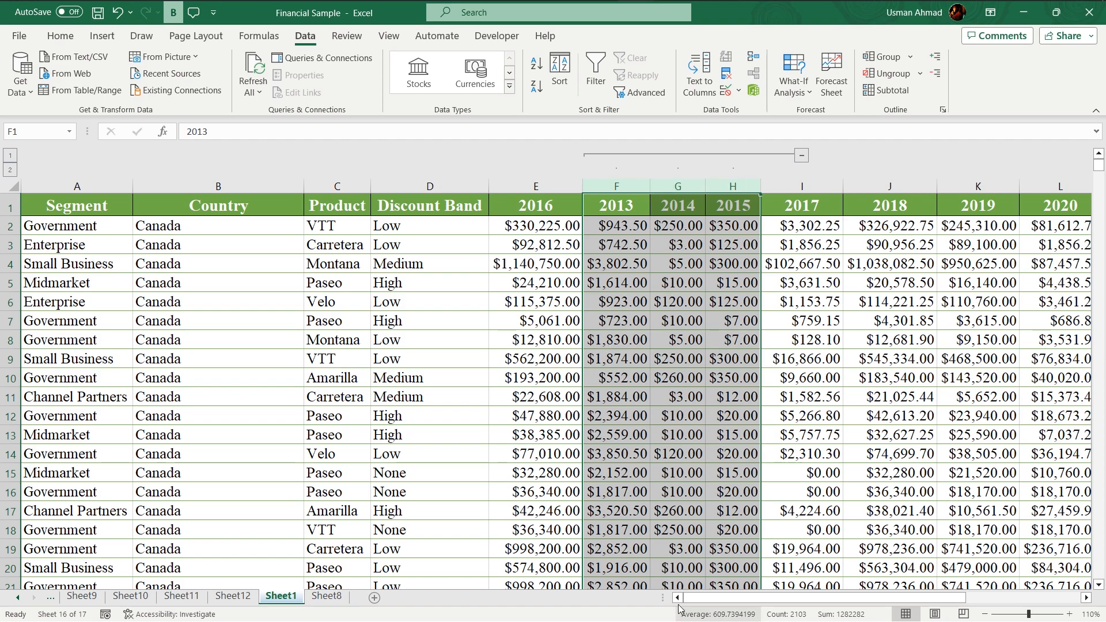
Group rows 2 through 17 in an outline and collapse the group.
{"action": "left_click", "coordinate": [75, 267]}
{"action": "left_click_drag", "start_coordinate": [7, 226], "coordinate": [7, 511]}
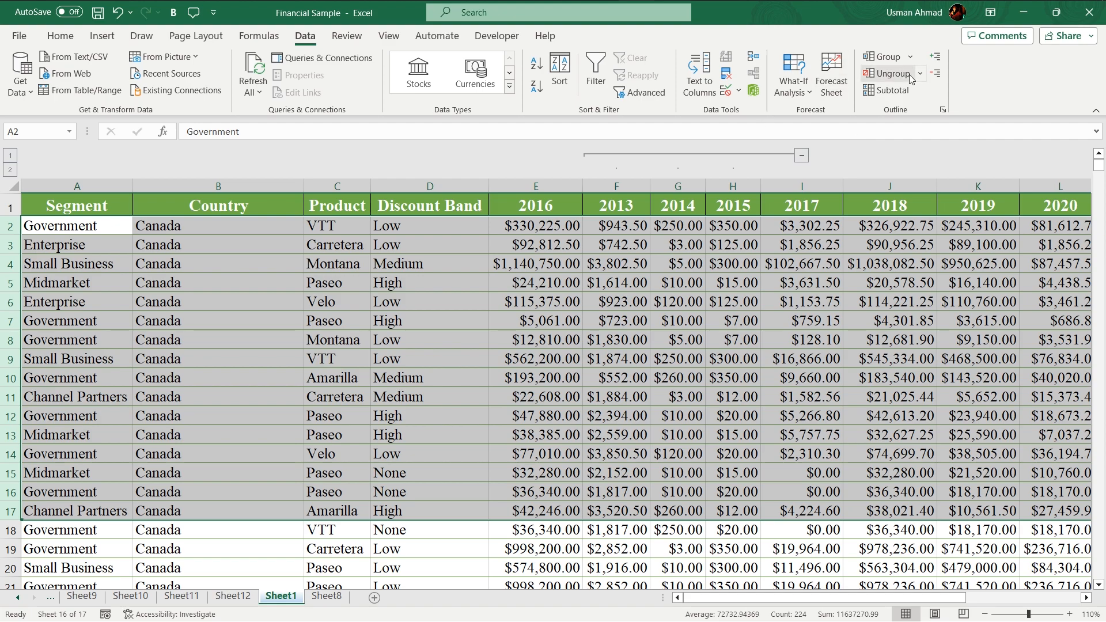
{"action": "left_click", "coordinate": [879, 57]}
{"action": "left_click", "coordinate": [245, 441]}
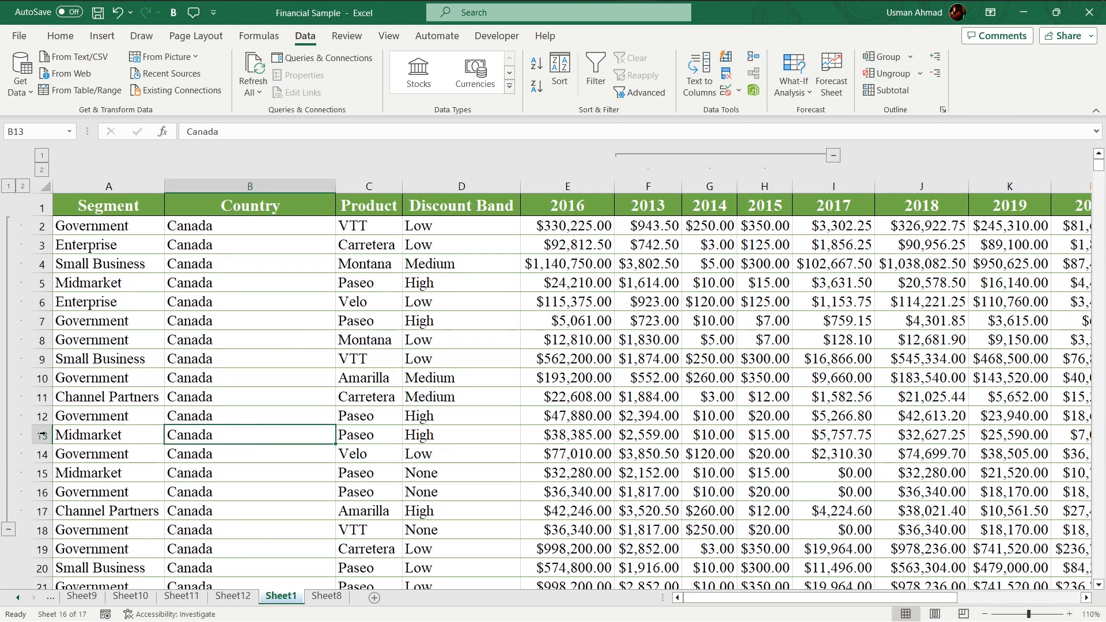
{"action": "left_click", "coordinate": [8, 529]}
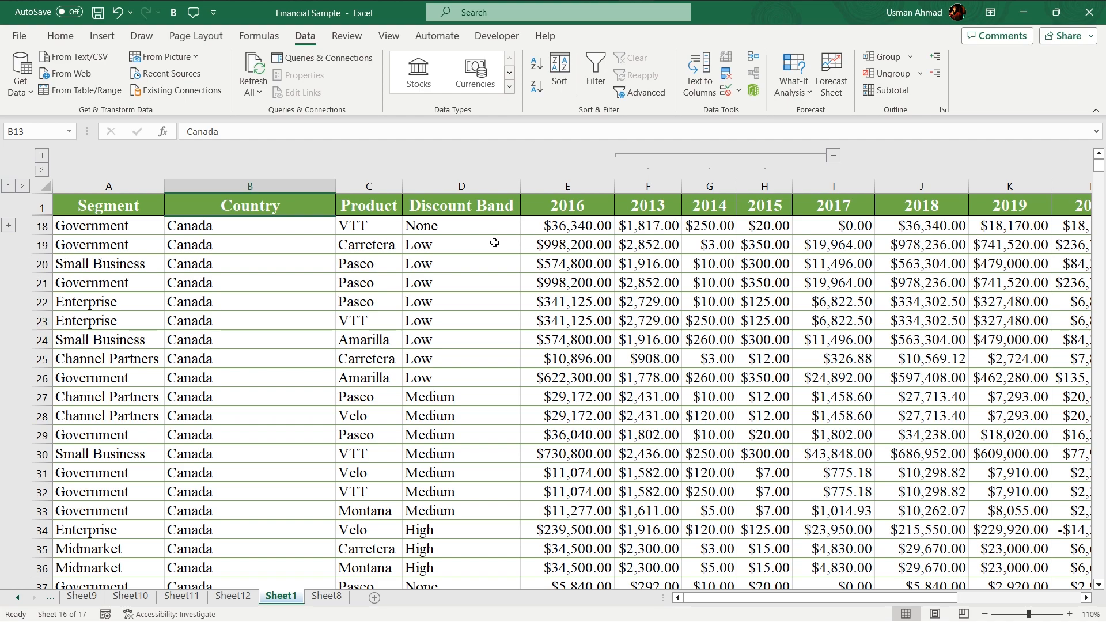
Collapse the 2013–2015 column group, and group rows 26 through 40 in a second outline group and collapse it.
{"action": "left_click", "coordinate": [833, 156]}
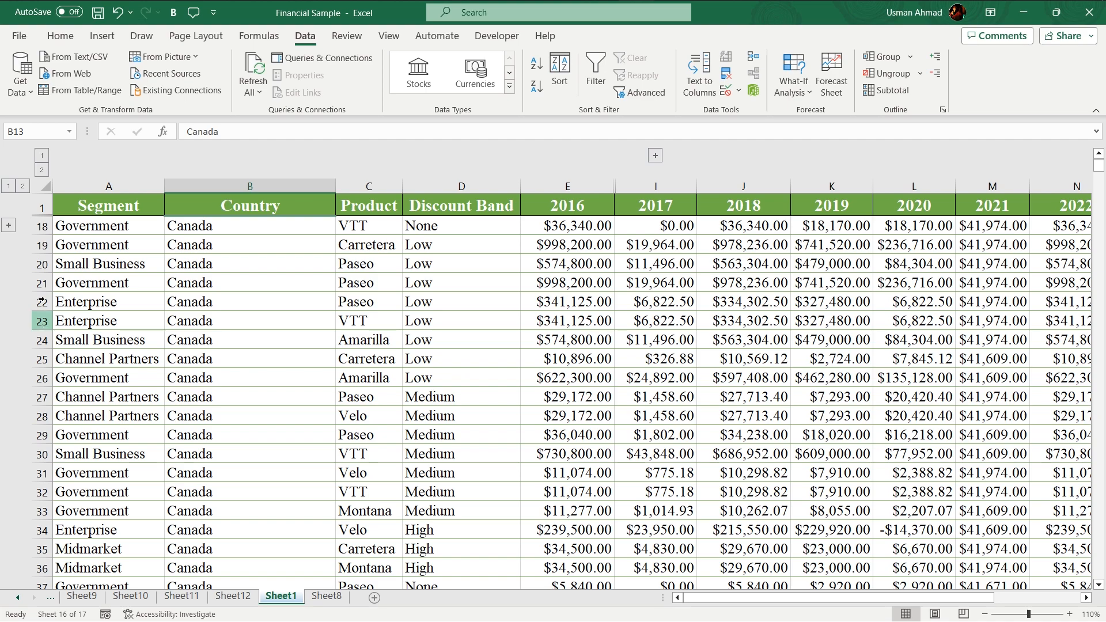
{"action": "left_click_drag", "start_coordinate": [49, 406], "coordinate": [43, 544]}
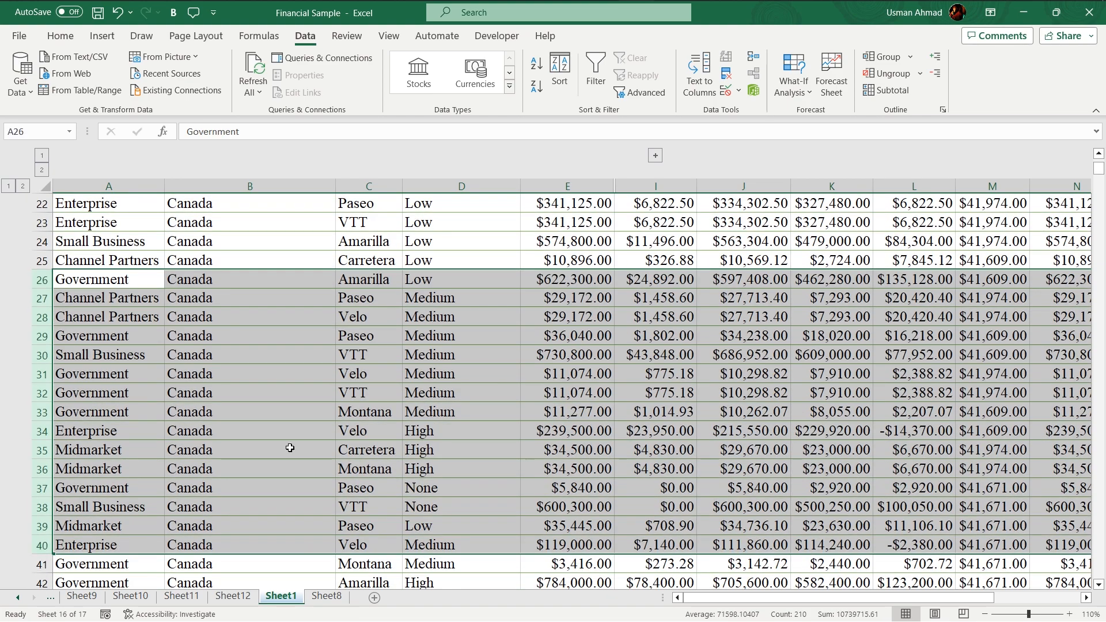
{"action": "left_click", "coordinate": [881, 56]}
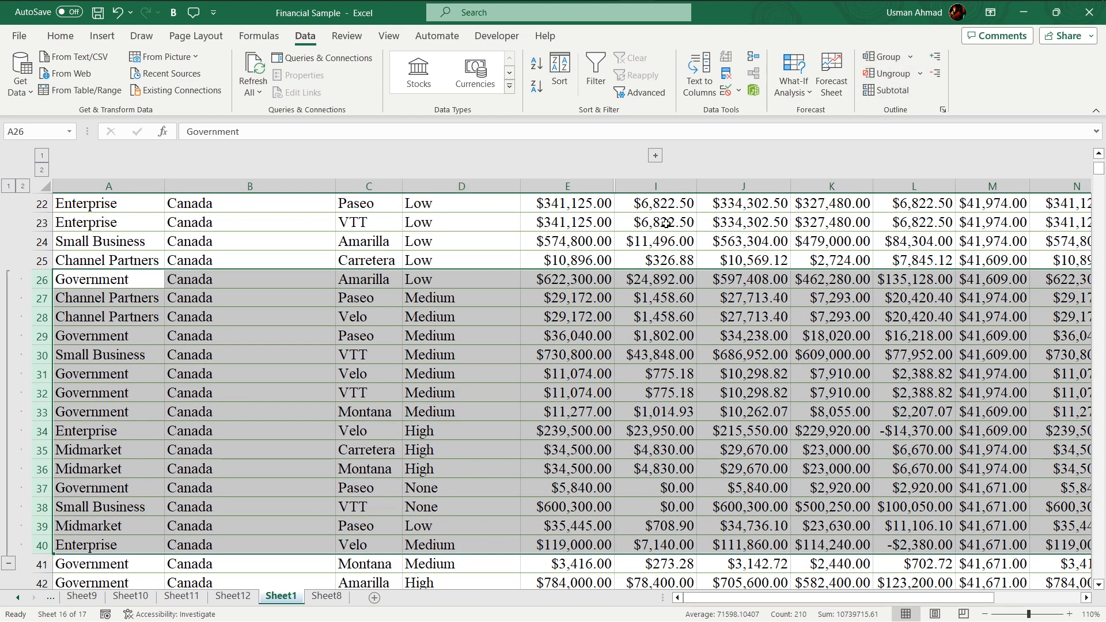
{"action": "left_click", "coordinate": [8, 565]}
{"action": "scroll", "coordinate": [94, 310], "scroll_direction": "up", "scroll_amount": 2}
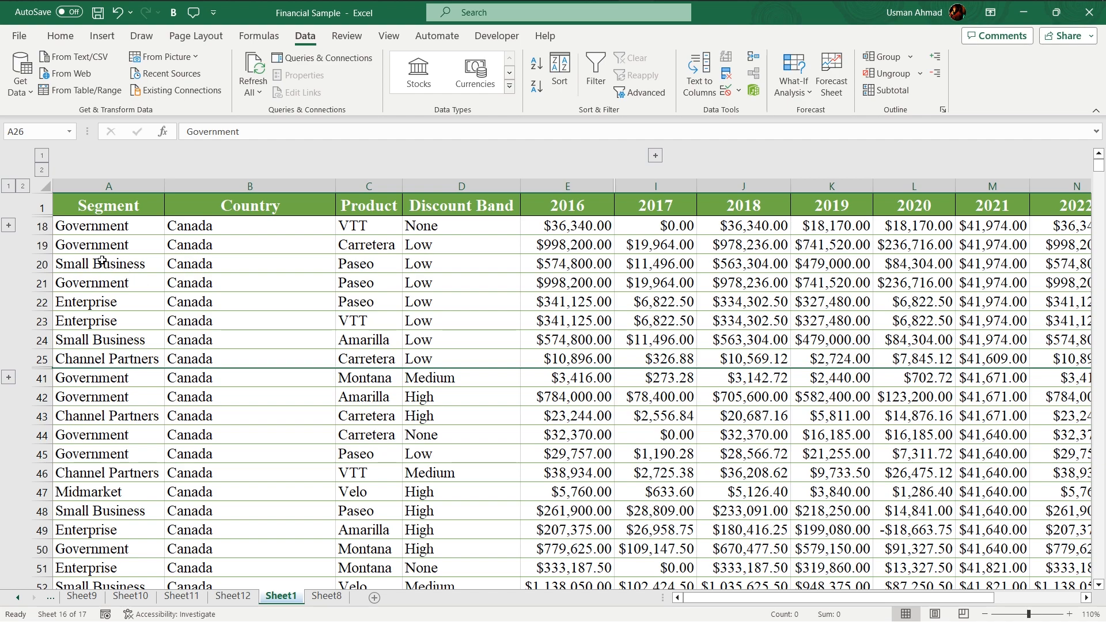
Expand both collapsed row groups, rows 2–17 and rows 26–40.
{"action": "left_click", "coordinate": [9, 226]}
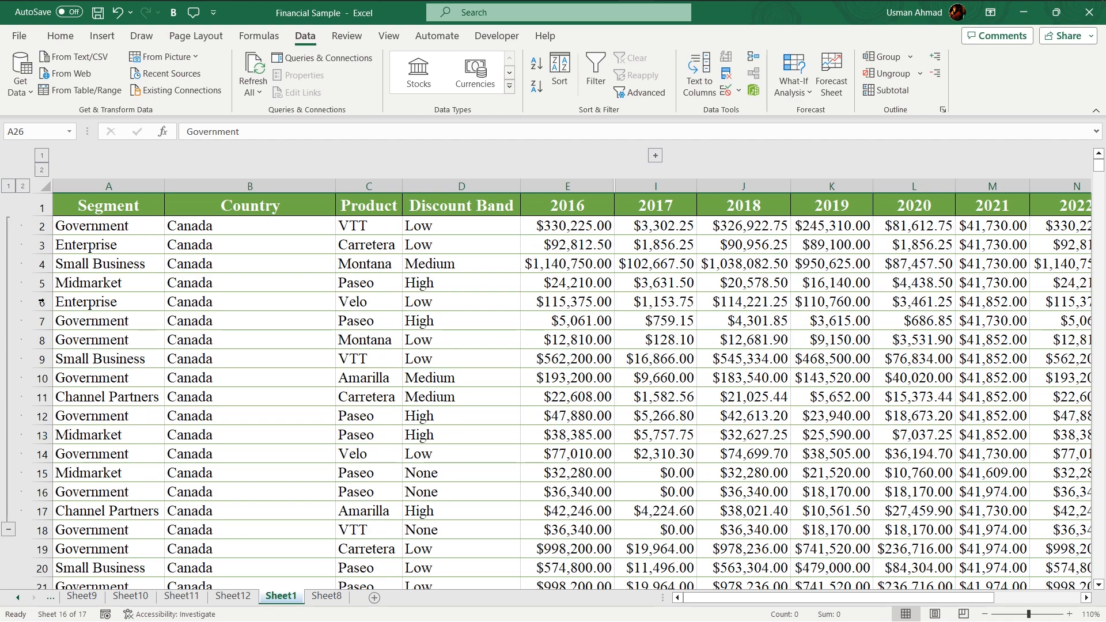
{"action": "scroll", "coordinate": [127, 301], "scroll_direction": "down", "scroll_amount": 11}
{"action": "scroll", "coordinate": [121, 302], "scroll_direction": "up", "scroll_amount": 11}
{"action": "scroll", "coordinate": [80, 304], "scroll_direction": "down", "scroll_amount": 6}
{"action": "scroll", "coordinate": [81, 303], "scroll_direction": "down", "scroll_amount": 3}
{"action": "scroll", "coordinate": [80, 304], "scroll_direction": "up", "scroll_amount": 3}
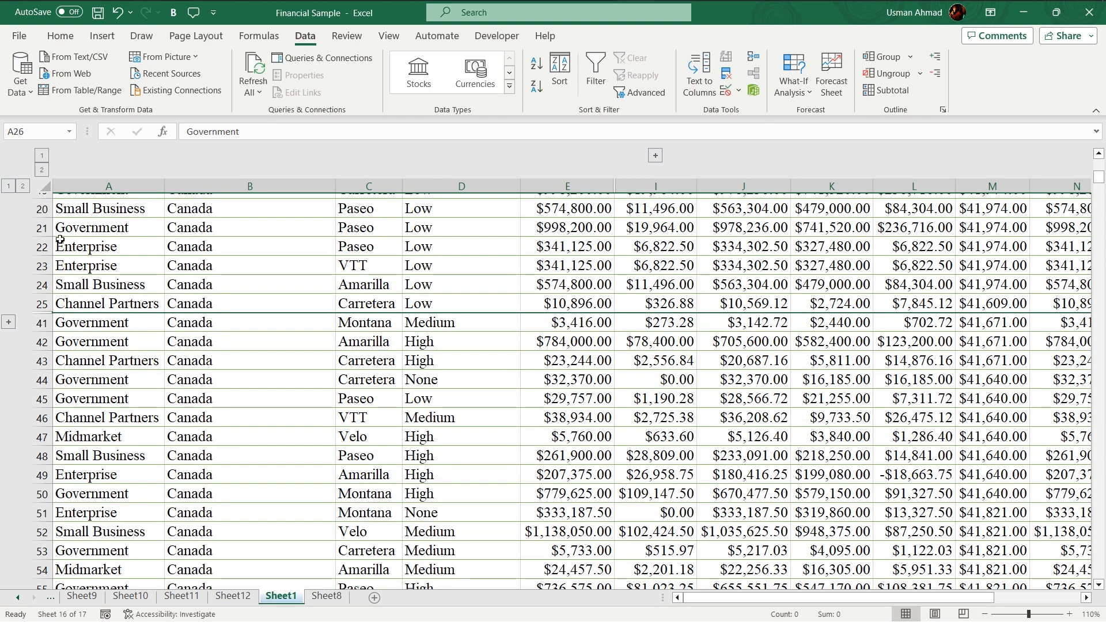
{"action": "left_click", "coordinate": [9, 322]}
{"action": "scroll", "coordinate": [682, 215], "scroll_direction": "up", "scroll_amount": 5}
{"action": "scroll", "coordinate": [681, 214], "scroll_direction": "up", "scroll_amount": 5}
Expand the collapsed 2013–2015 column group.
{"action": "left_click", "coordinate": [656, 155]}
{"action": "scroll", "coordinate": [714, 275], "scroll_direction": "down", "scroll_amount": 2}
{"action": "scroll", "coordinate": [714, 275], "scroll_direction": "up", "scroll_amount": 2}
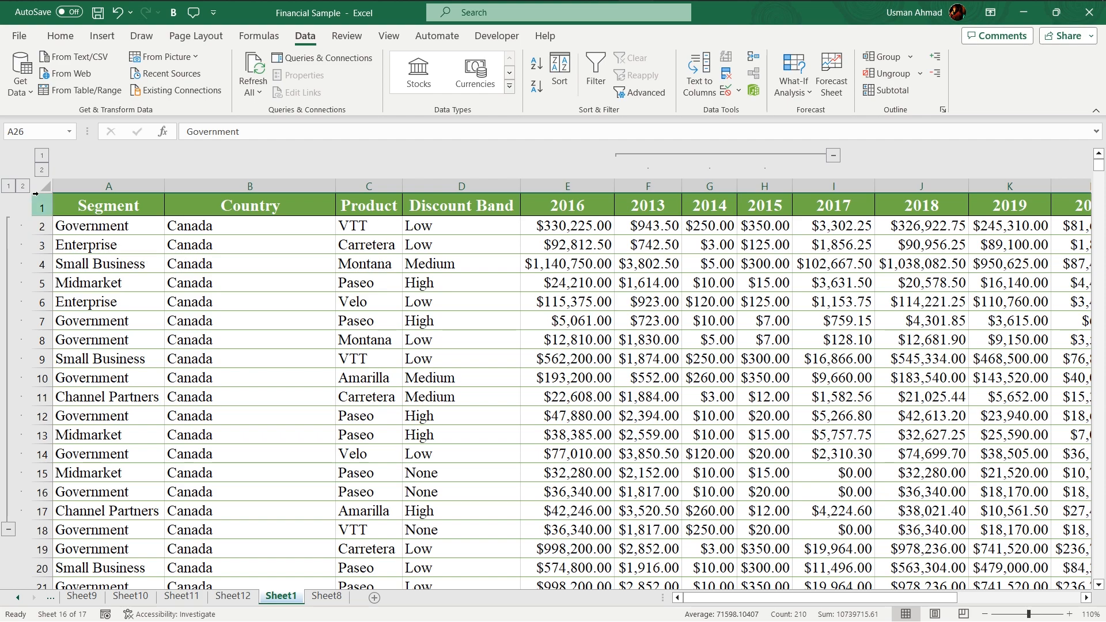
Ungroup the first row group by removing the outline from rows 2 through 18.
{"action": "left_click_drag", "start_coordinate": [38, 227], "coordinate": [45, 535]}
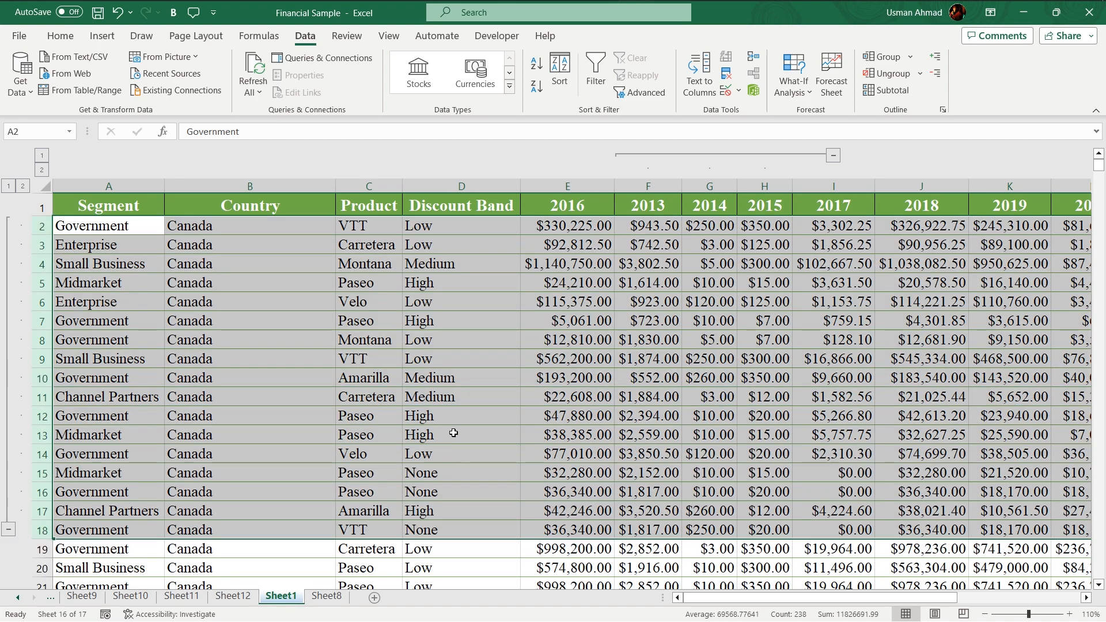
{"action": "left_click", "coordinate": [889, 75]}
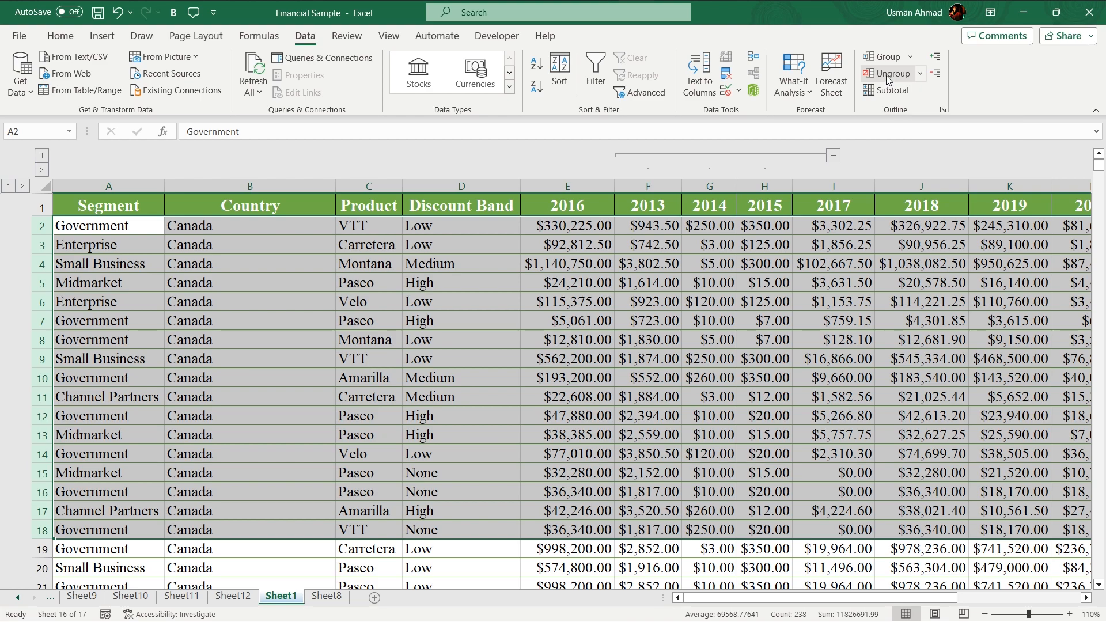
{"action": "left_click", "coordinate": [647, 339]}
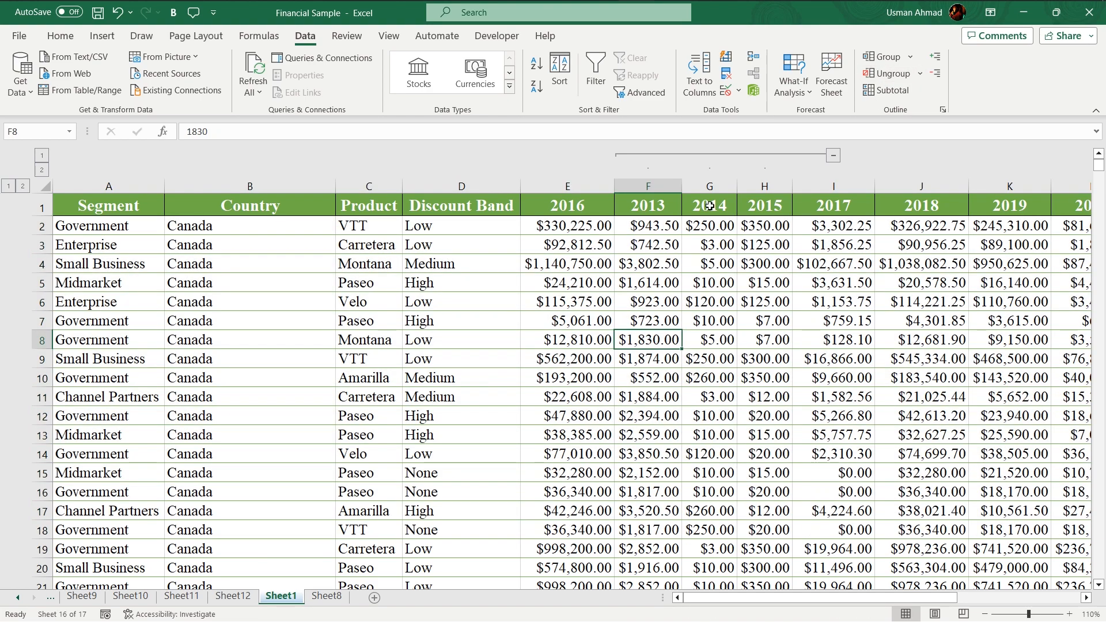
Ungroup the 2013–2015 columns by removing the outline from columns F through I.
{"action": "left_click_drag", "start_coordinate": [647, 185], "coordinate": [834, 186]}
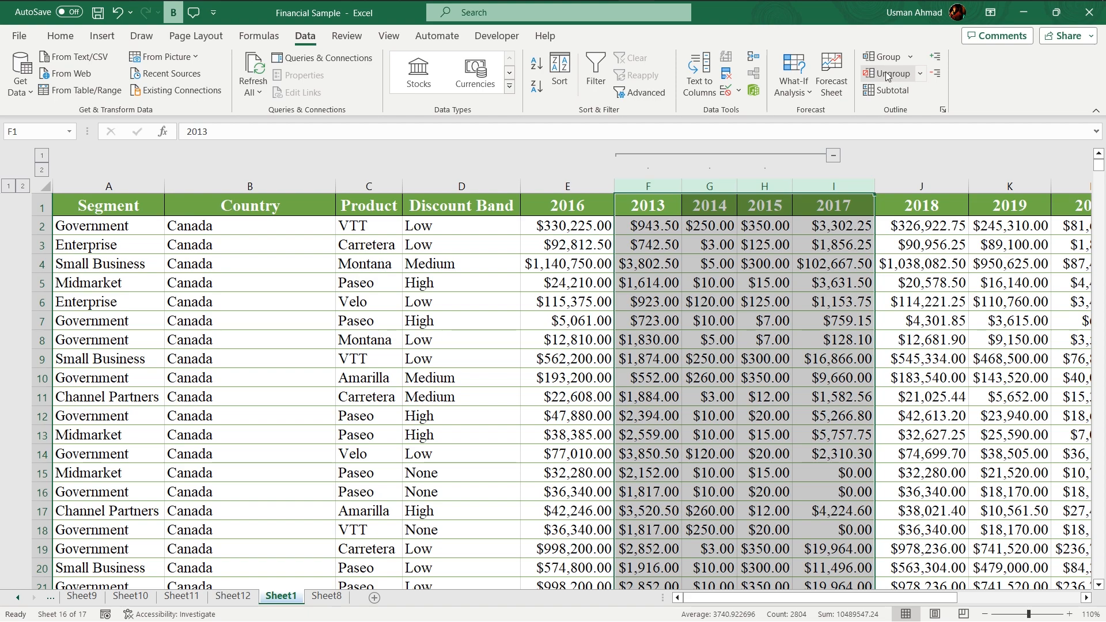
{"action": "left_click", "coordinate": [890, 73]}
{"action": "left_click", "coordinate": [647, 378]}
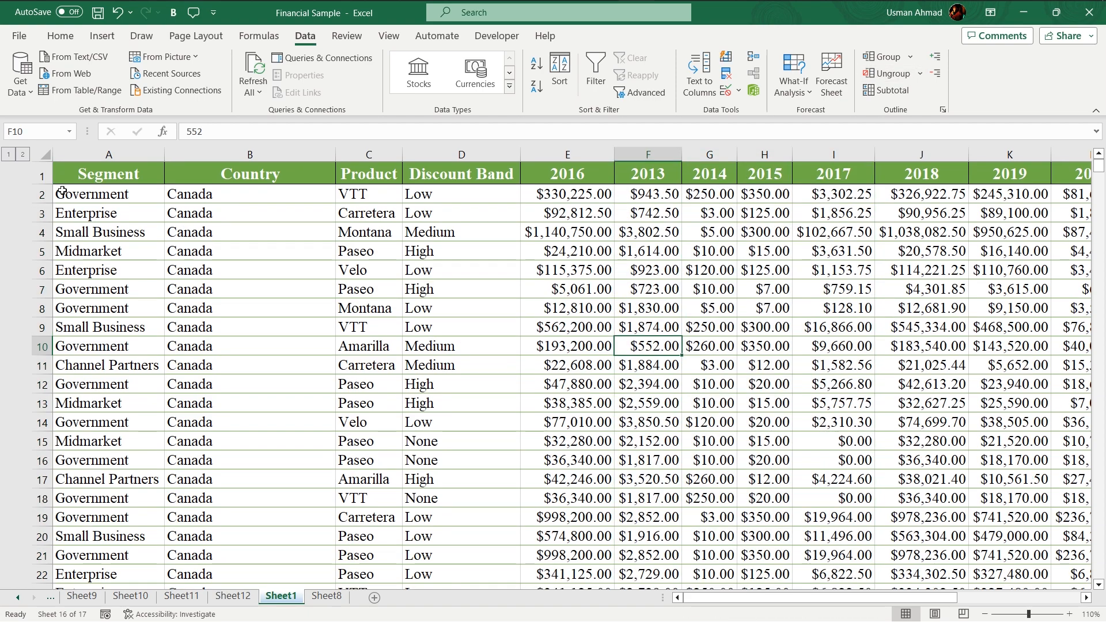
Ungroup the second row group by removing the outline from rows 24 through 52.
{"action": "scroll", "coordinate": [48, 288], "scroll_direction": "down", "scroll_amount": 5}
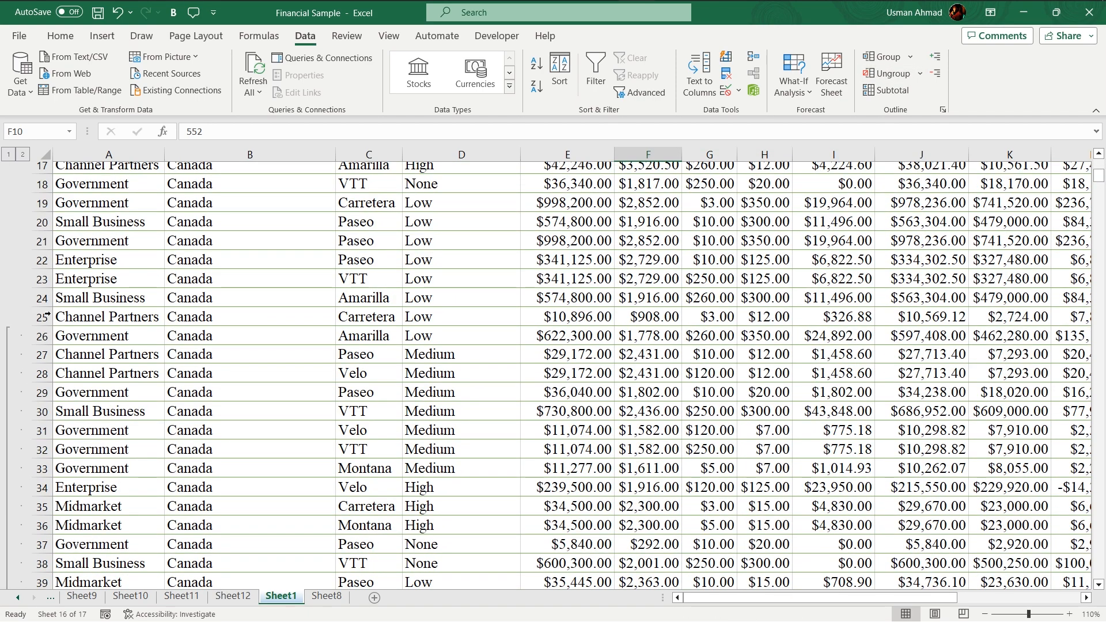
{"action": "left_click", "coordinate": [78, 315]}
{"action": "mouse_move", "coordinate": [41, 326]}
{"action": "left_mouse_down"}
{"action": "mouse_move", "coordinate": [37, 525]}
{"action": "mouse_move", "coordinate": [40, 301]}
{"action": "mouse_move", "coordinate": [40, 583]}
{"action": "mouse_move", "coordinate": [43, 306]}
{"action": "left_mouse_up"}
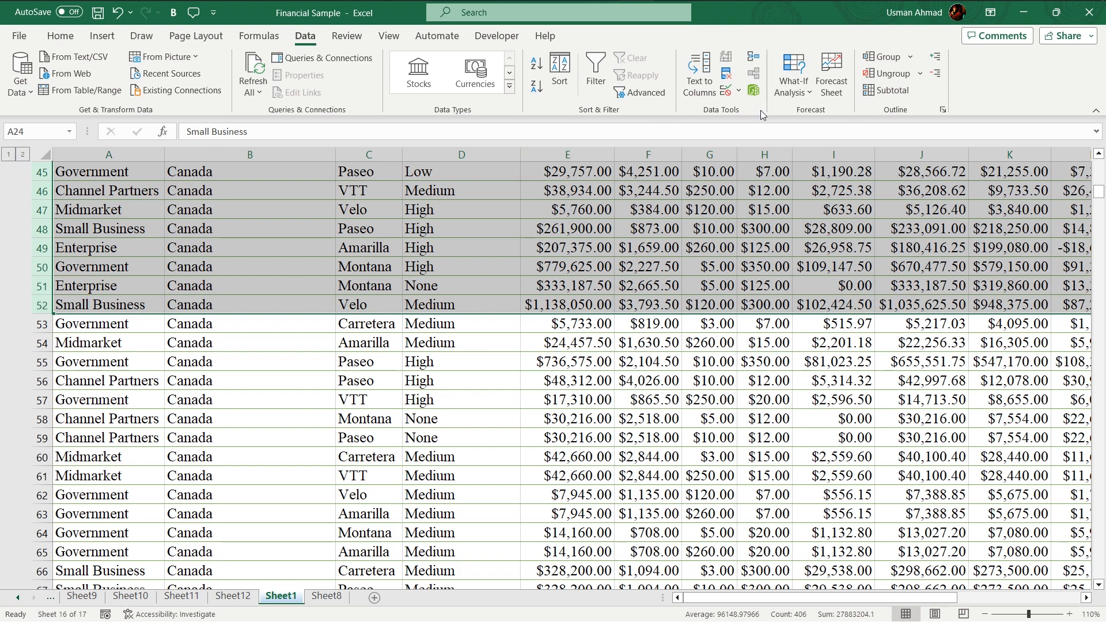
{"action": "left_click", "coordinate": [889, 74]}
{"action": "scroll", "coordinate": [247, 335], "scroll_direction": "up", "scroll_amount": 15}
{"action": "left_click", "coordinate": [214, 289]}
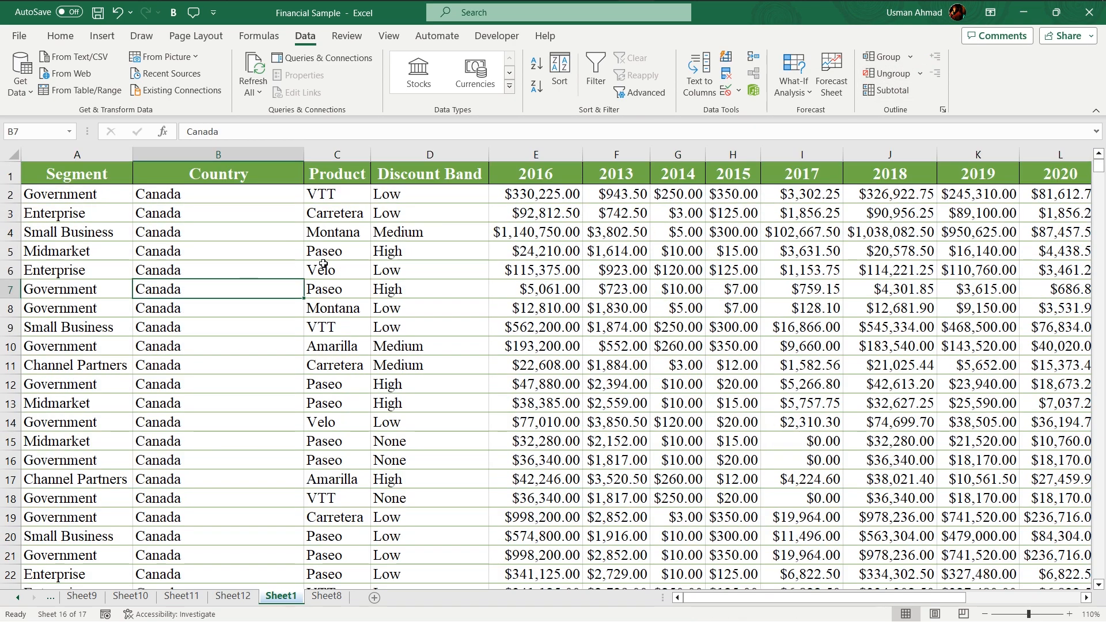